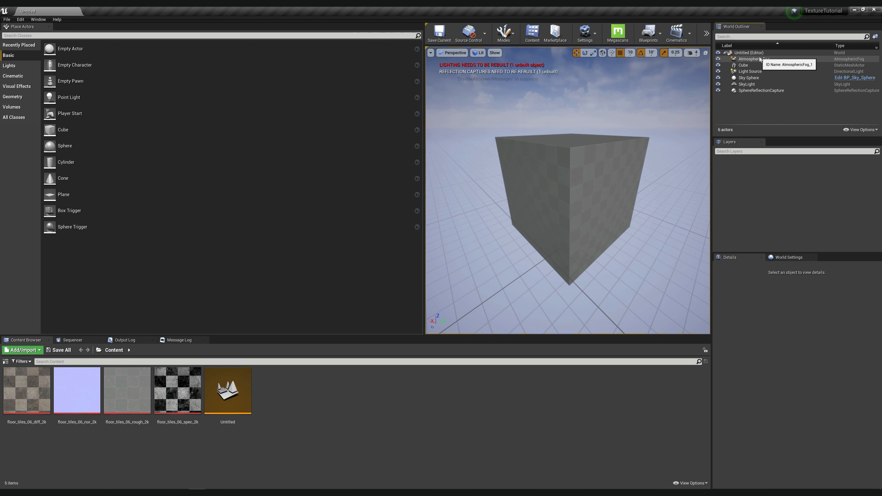
# Step: Create a new material named FloorTile in the Content folder
pyautogui.click(751, 66)
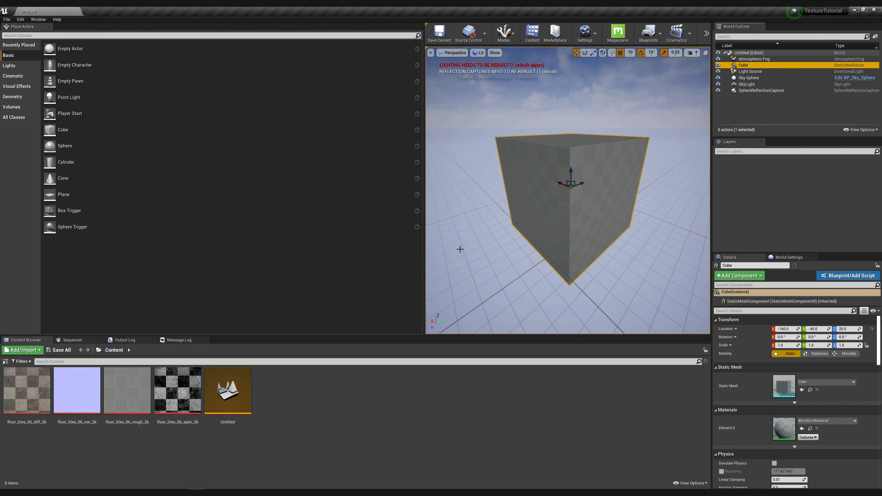
pyautogui.click(346, 421)
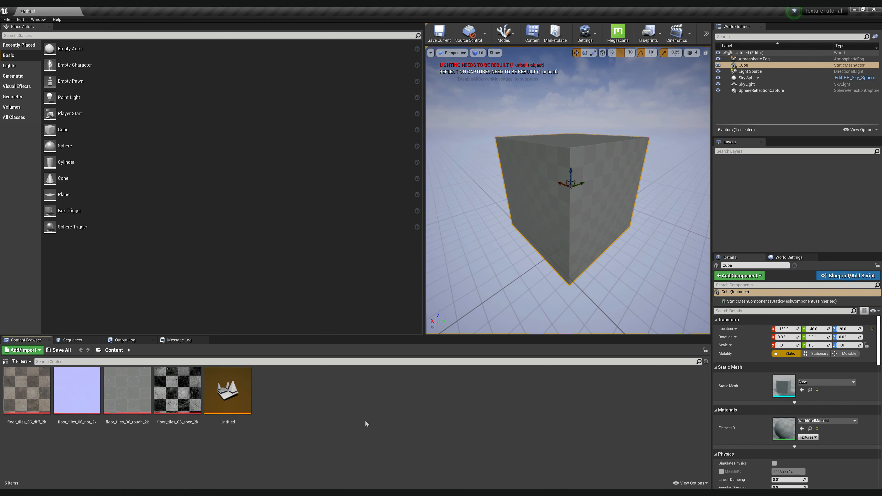
pyautogui.rightClick(310, 405)
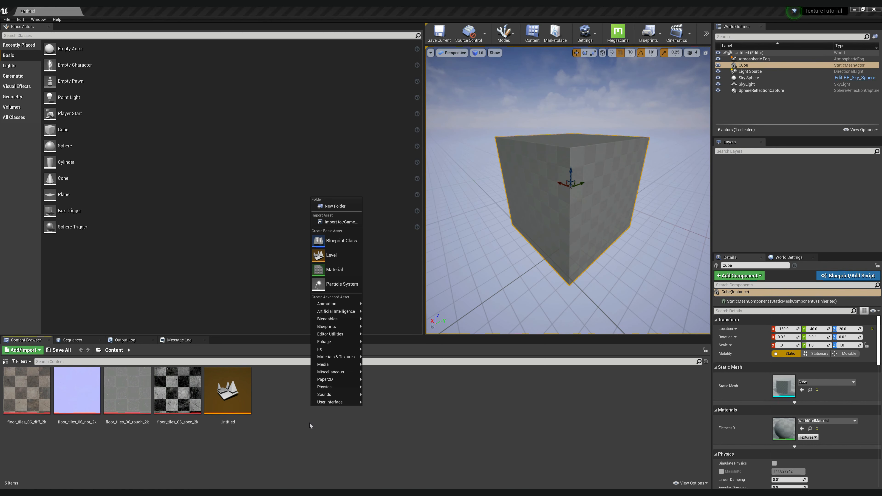
pyautogui.click(334, 271)
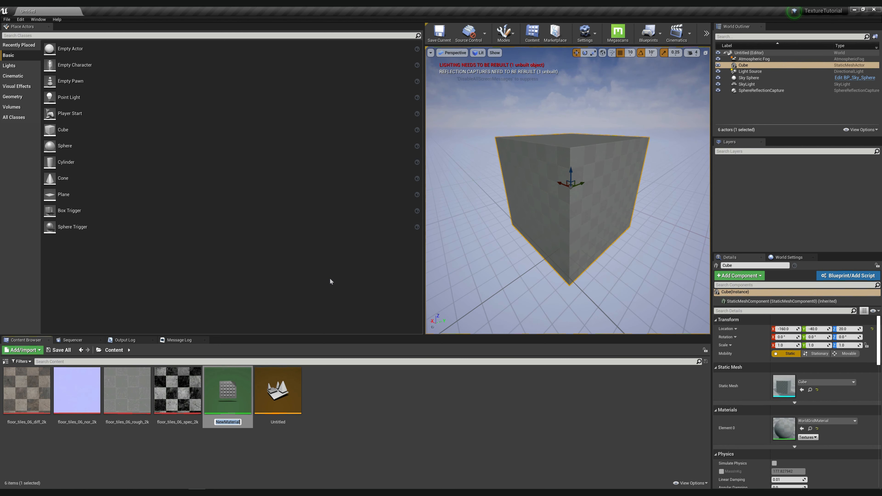
pyautogui.write('FloorTile')
pyautogui.press('Return')
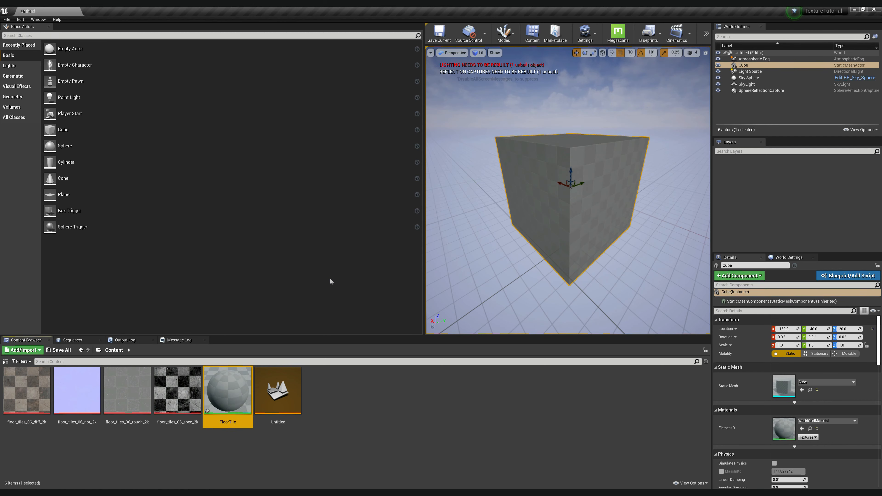
# Step: Open the FloorTile material and connect the floor_tiles_06_diff_2k texture's RGB output to Base Color
pyautogui.doubleClick(232, 395)
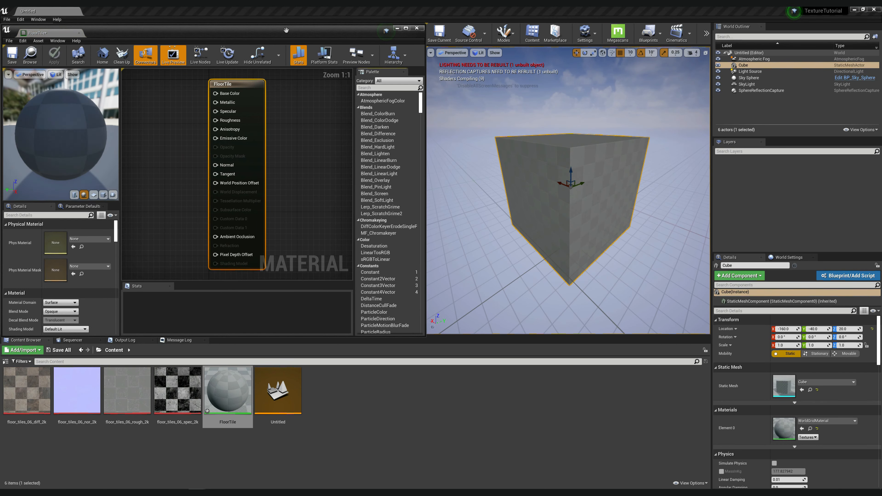
pyautogui.scroll(-2, 226, 181)
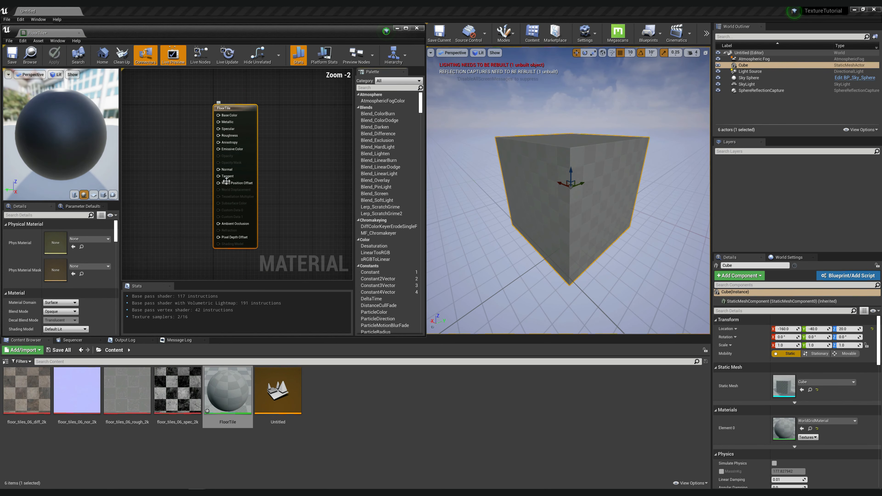
pyautogui.scroll(-2, 243, 209)
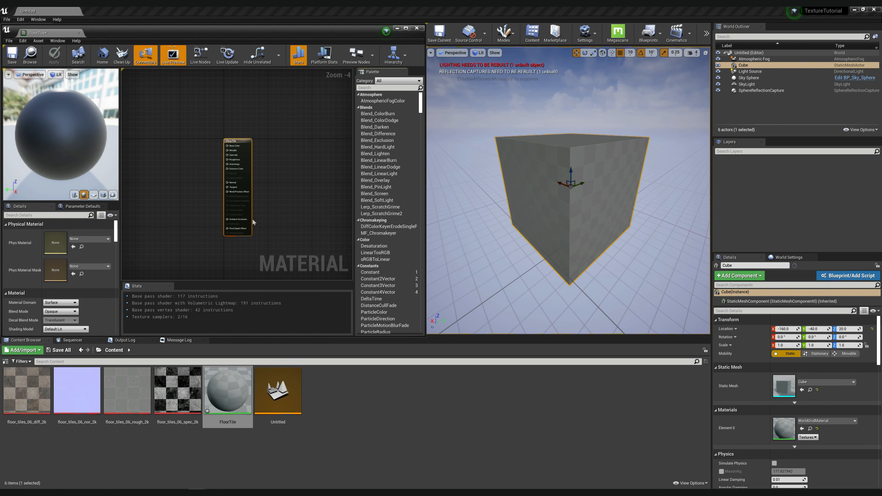
pyautogui.scroll(3, 180, 160)
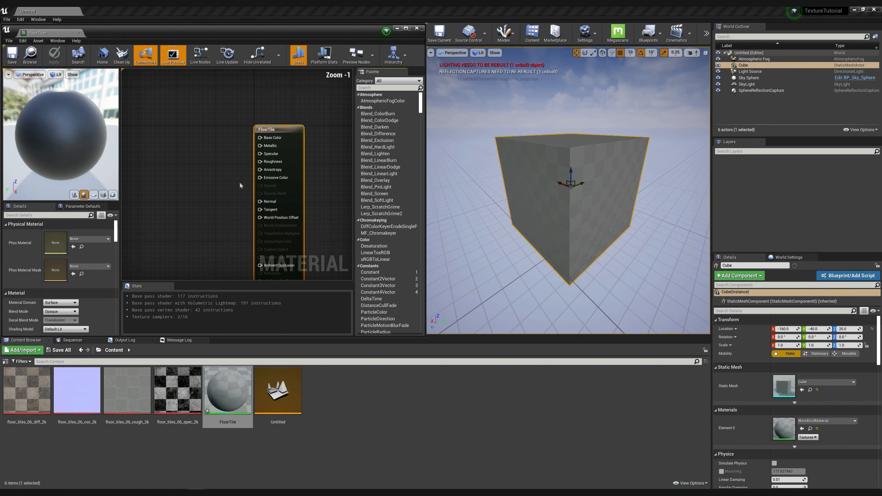
pyautogui.scroll(-1, 240, 181)
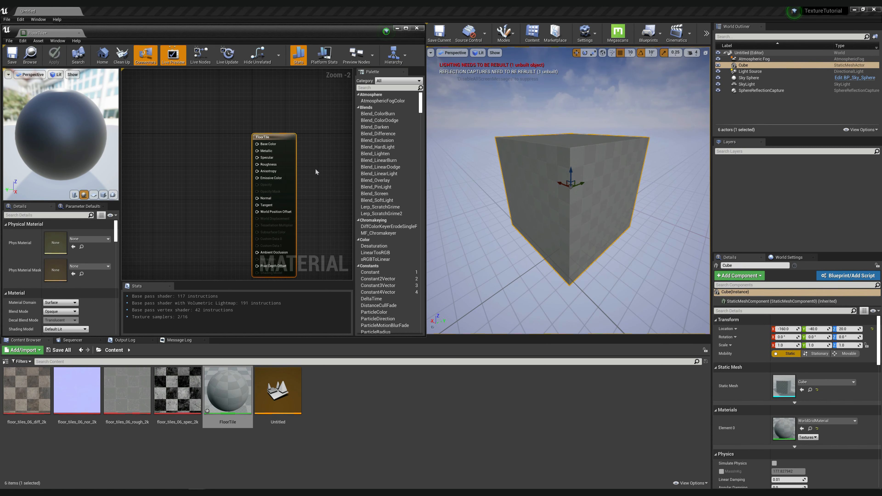
pyautogui.moveTo(316, 171); pyautogui.dragTo(321, 142, button='right')
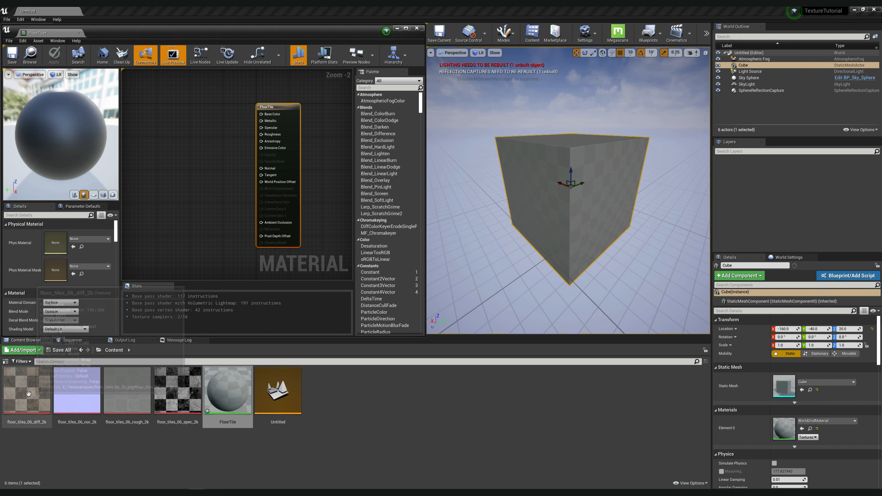
pyautogui.moveTo(27, 394); pyautogui.dragTo(261, 114)
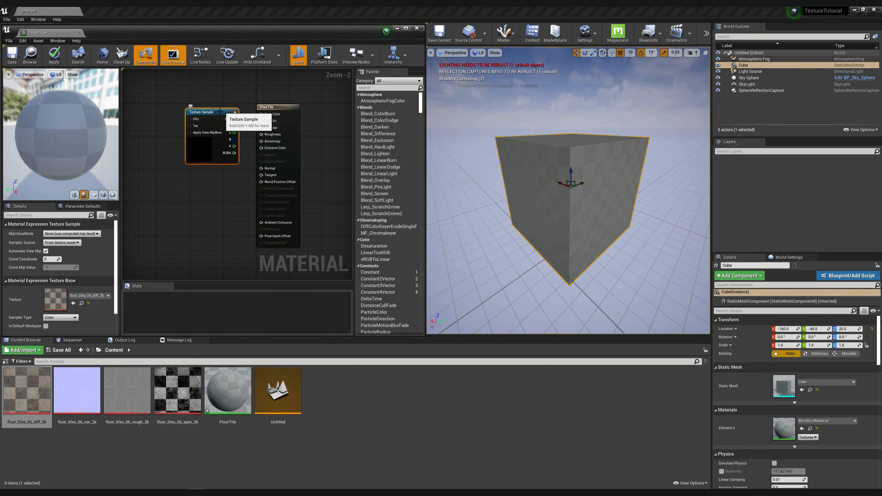
pyautogui.click(191, 190)
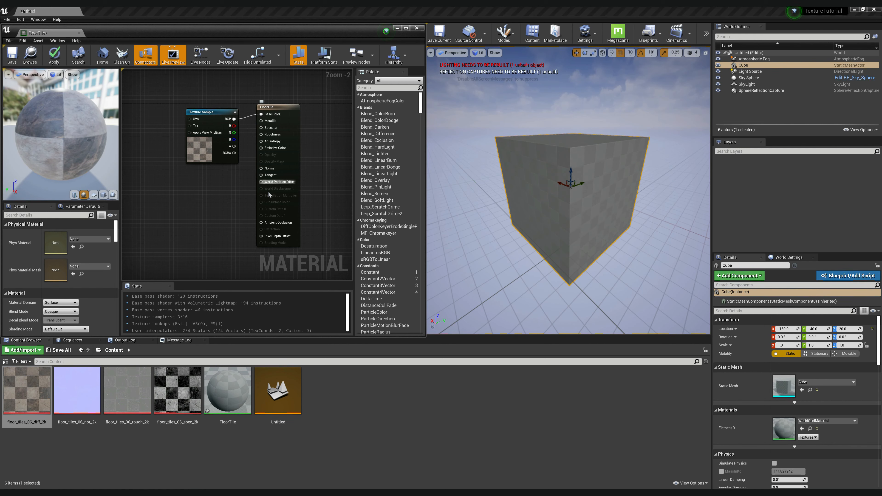
# Step: Save the FloorTile material and apply it to the cube in the level
pyautogui.click(12, 59)
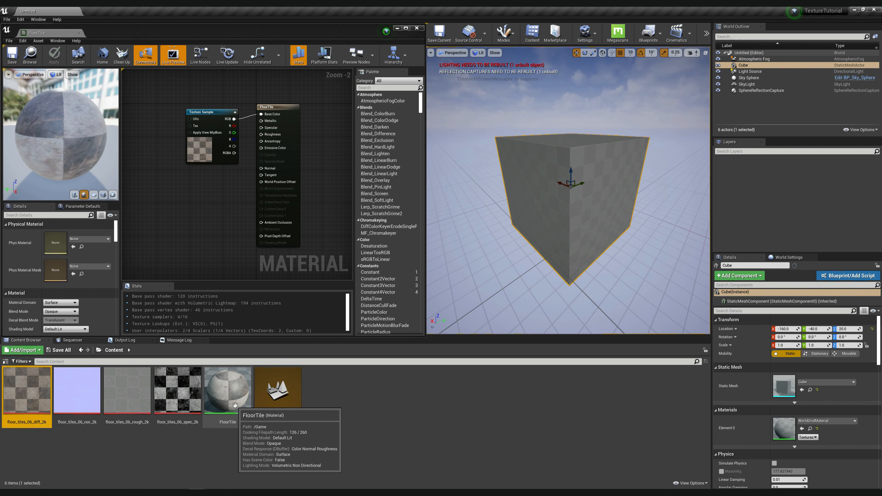
pyautogui.moveTo(238, 407); pyautogui.dragTo(563, 218)
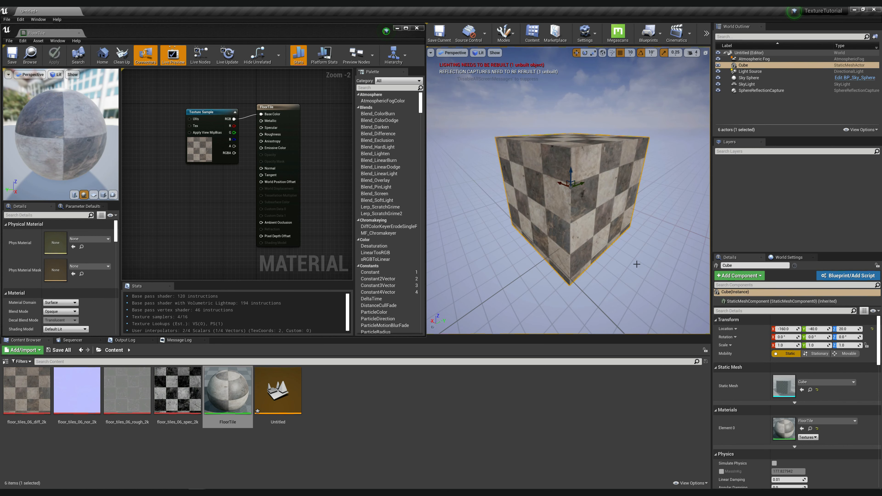
# Step: Examine how the tile texture looks on the cube's faces from different viewing angles
pyautogui.moveTo(537, 236); pyautogui.dragTo(538, 236, button='middle')
pyautogui.click(537, 236)
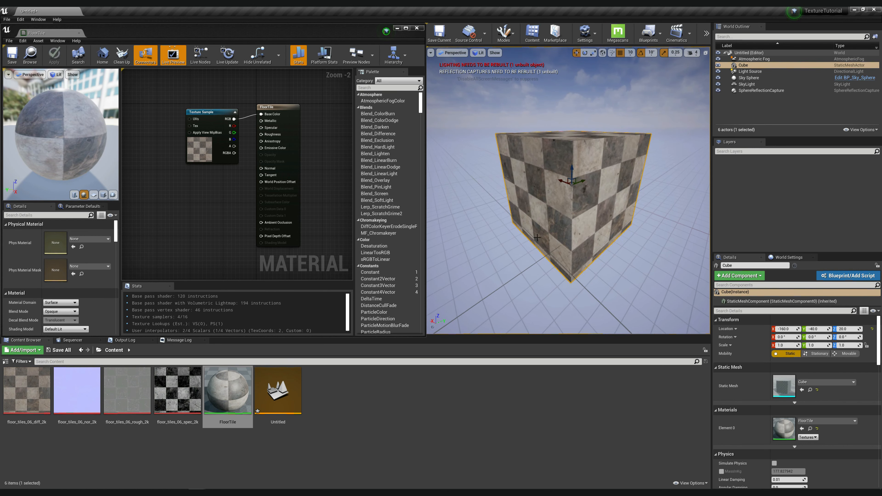
pyautogui.rightClick(623, 228)
pyautogui.click(553, 225)
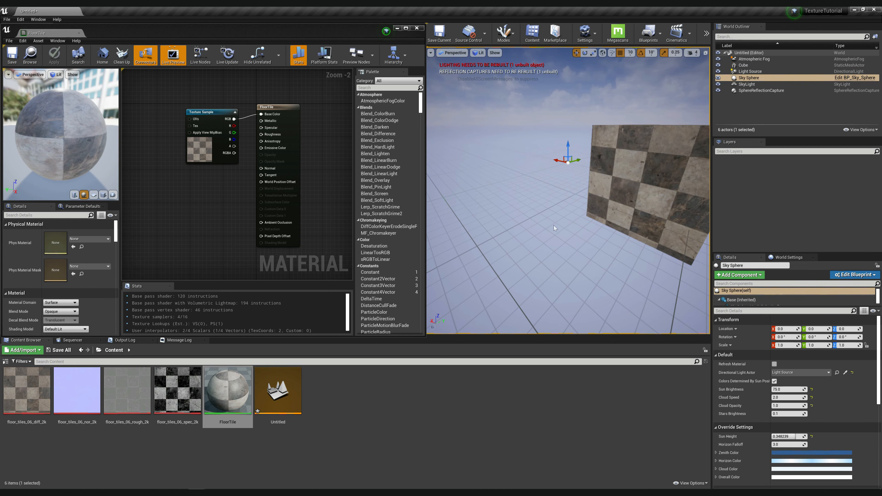
pyautogui.moveTo(559, 238); pyautogui.dragTo(605, 230)
pyautogui.scroll(6, 606, 231)
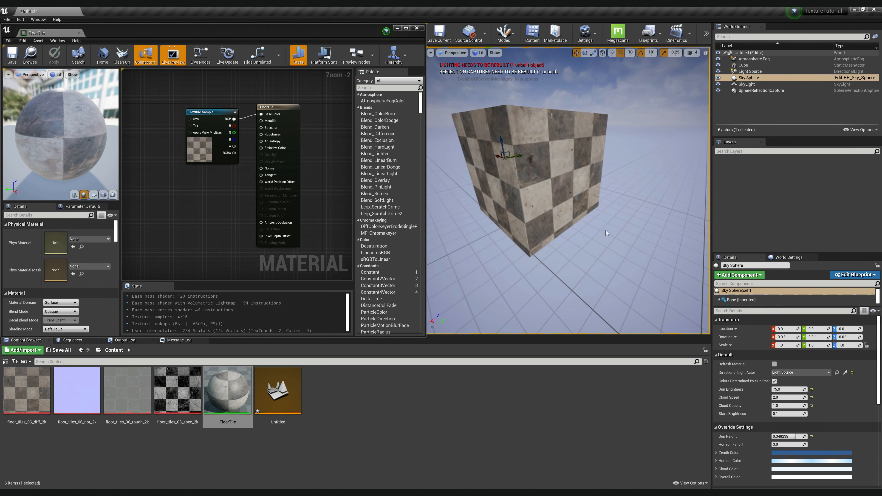
pyautogui.scroll(2, 606, 230)
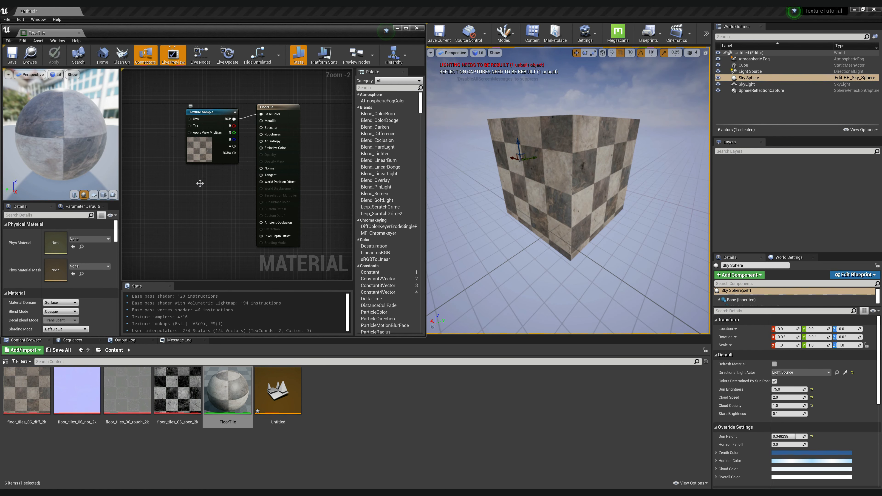
# Step: Add a TextureCoordinate node to the FloorTile graph and place it to the left of the Texture Sample node
pyautogui.moveTo(200, 183); pyautogui.dragTo(209, 214, button='right')
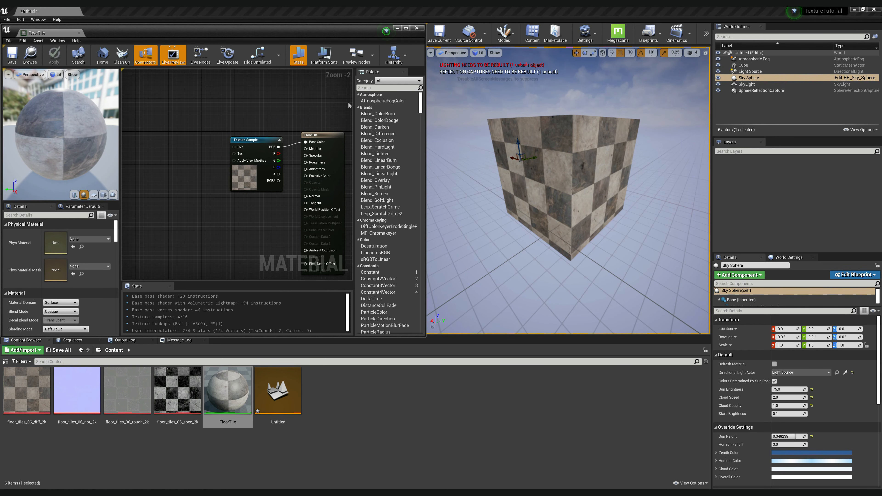
pyautogui.click(373, 88)
pyautogui.write('te')
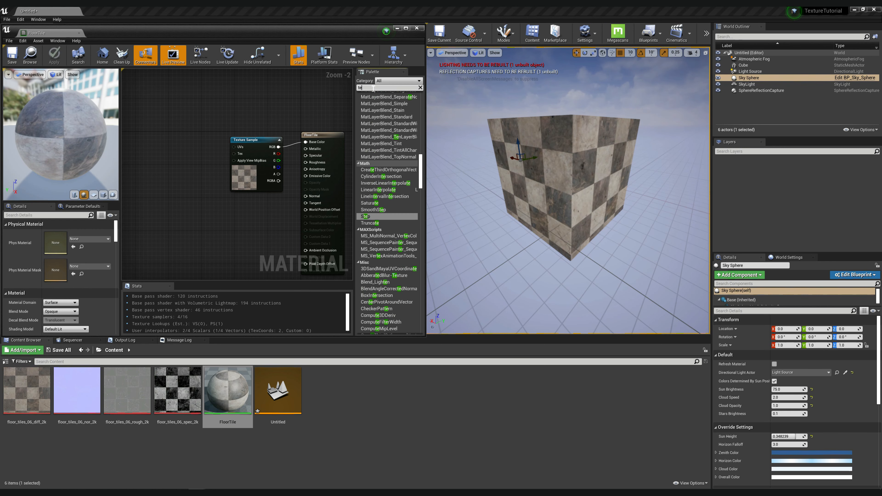
pyautogui.write('xtureco')
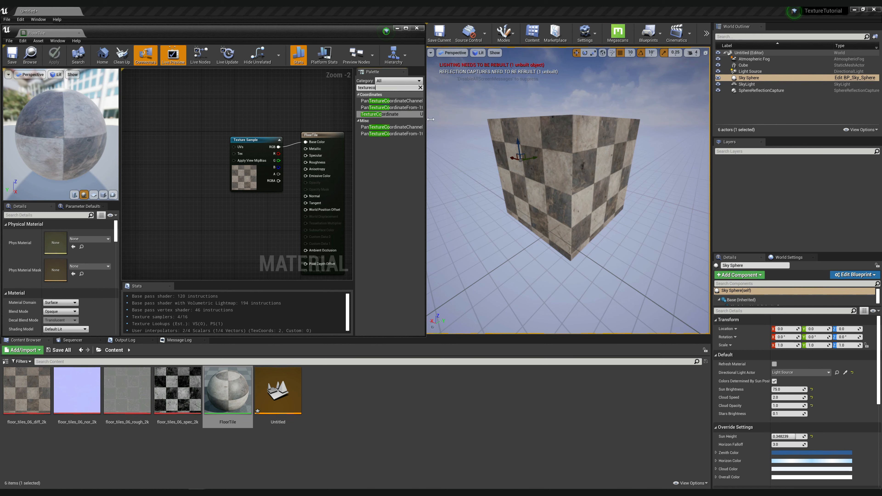
pyautogui.click(173, 139)
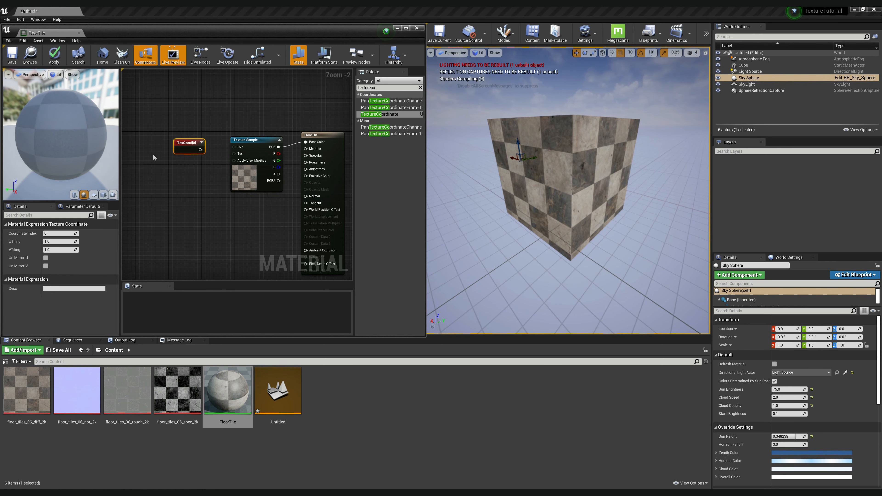
pyautogui.moveTo(189, 148); pyautogui.dragTo(163, 145)
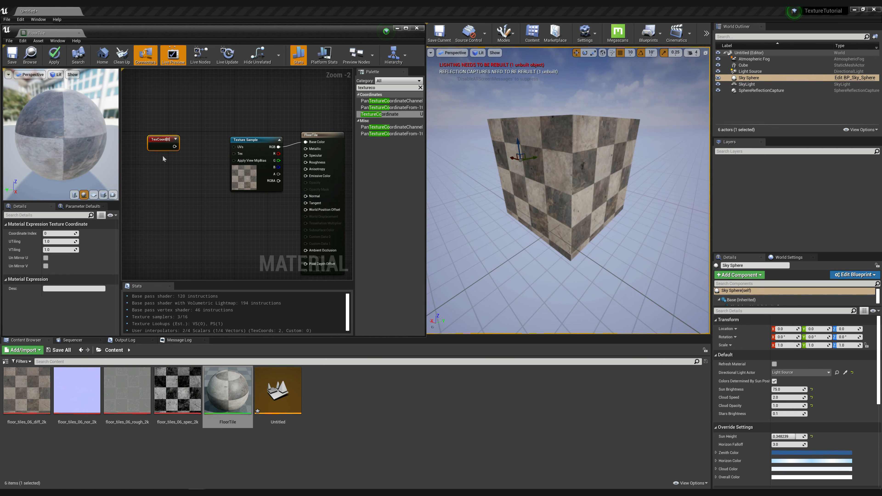
pyautogui.click(164, 159)
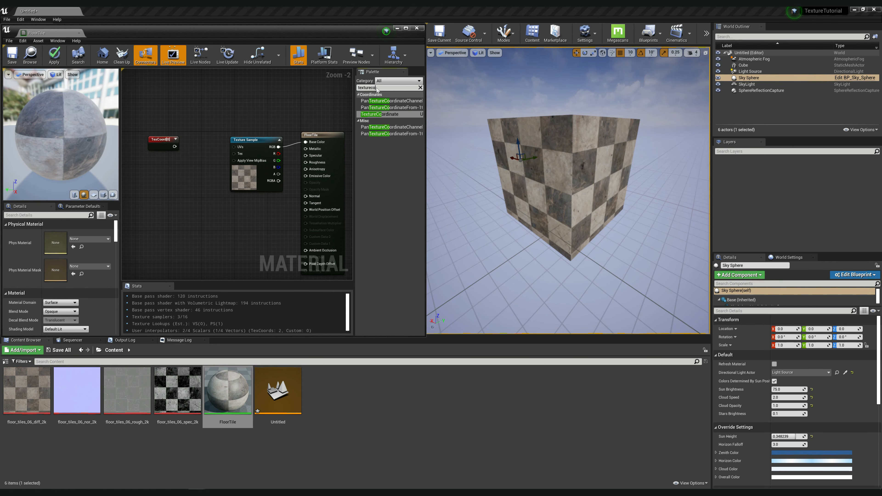
# Step: Add a Multiply node between the TexCoord and Texture Sample nodes, and a Constant node below TexCoord
pyautogui.write('mul')
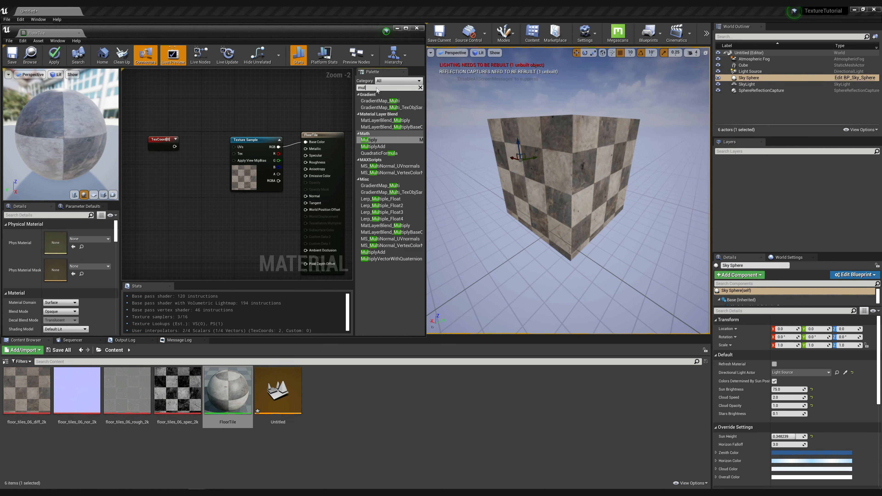
pyautogui.moveTo(371, 140); pyautogui.dragTo(192, 132)
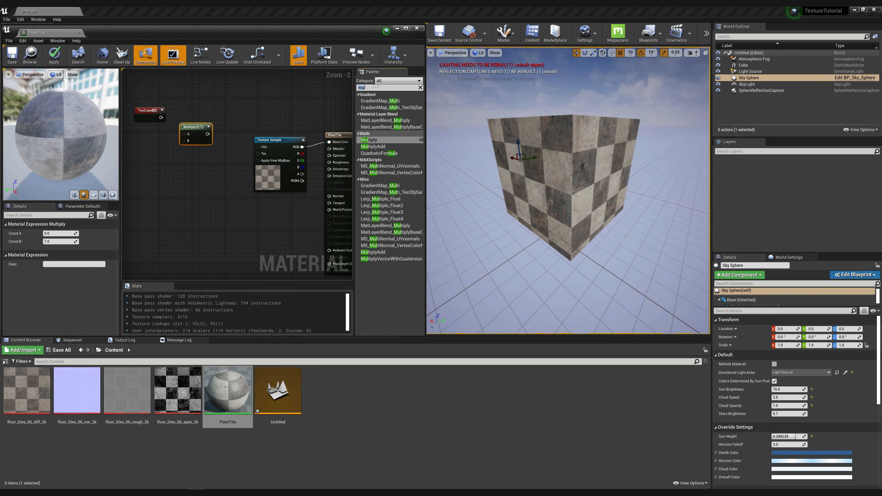
pyautogui.press('BackSpace')
pyautogui.press('BackSpace')
pyautogui.press('BackSpace')
pyautogui.write('consta')
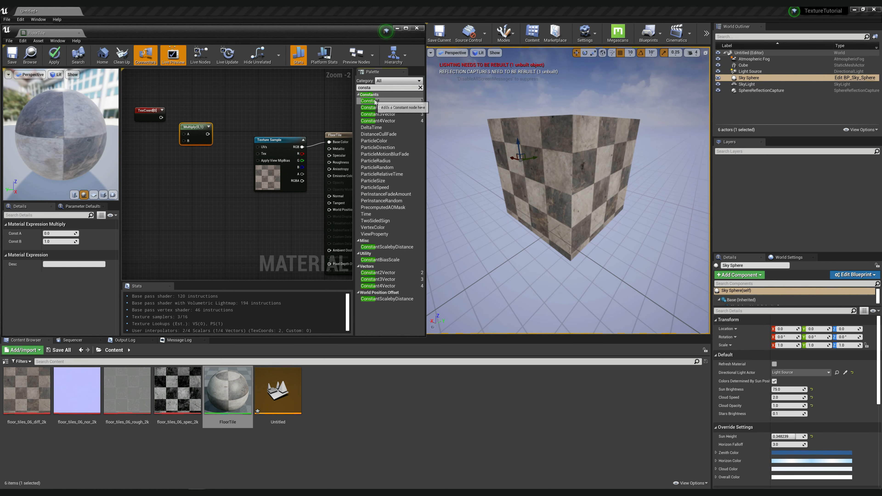
pyautogui.moveTo(369, 101); pyautogui.dragTo(156, 149)
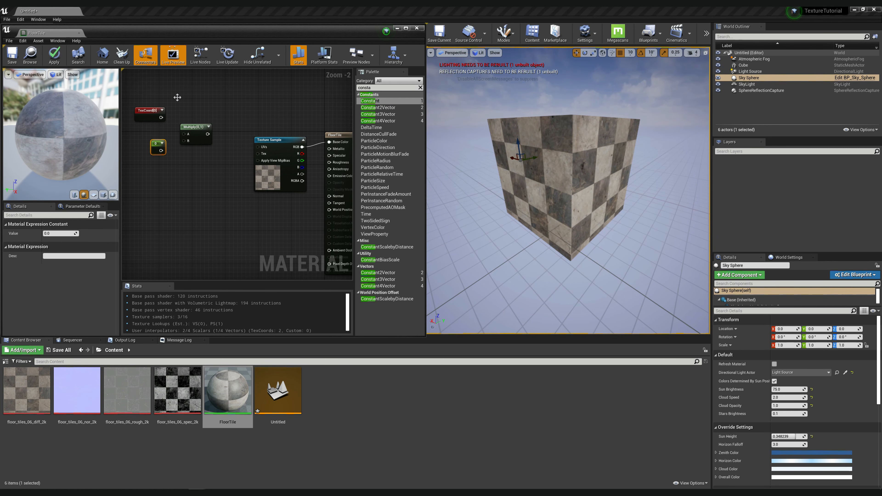
pyautogui.click(191, 93)
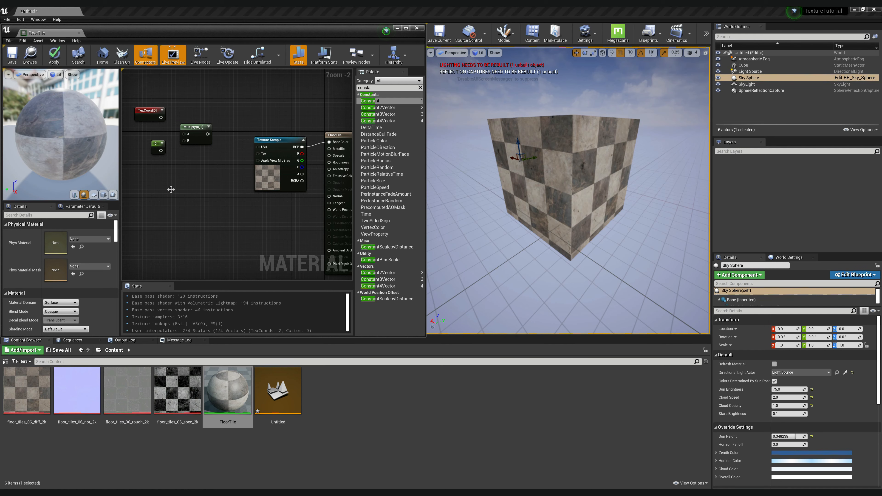
# Step: Connect TexCoord and the Constant to Multiply's A and B inputs, wire Multiply to the Texture Sample's UVs, and save the material
pyautogui.moveTo(161, 117); pyautogui.dragTo(257, 149)
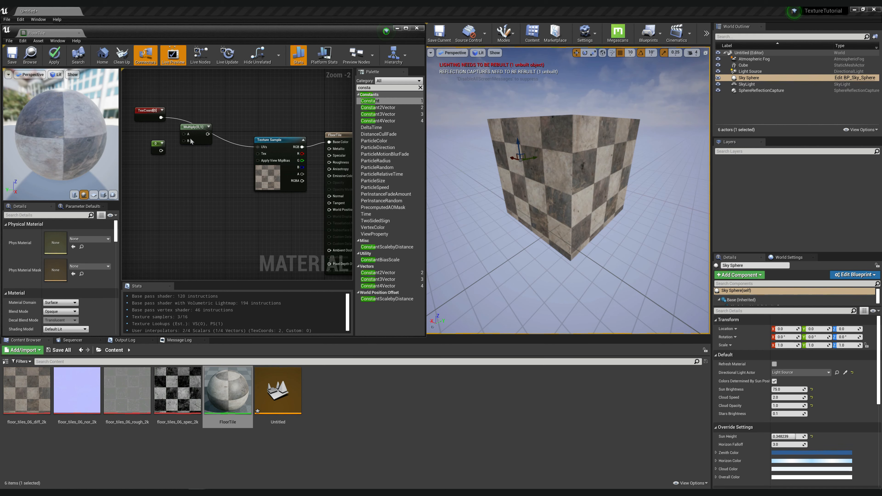
pyautogui.moveTo(161, 118); pyautogui.dragTo(186, 141)
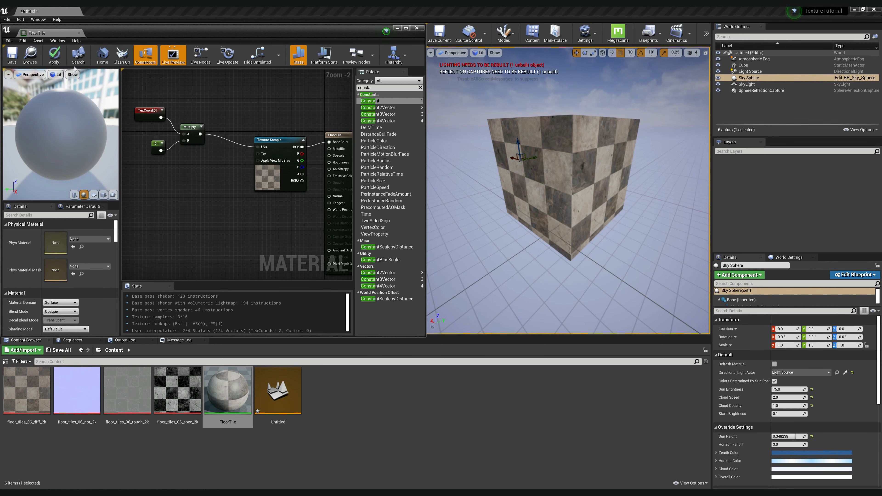
pyautogui.click(13, 58)
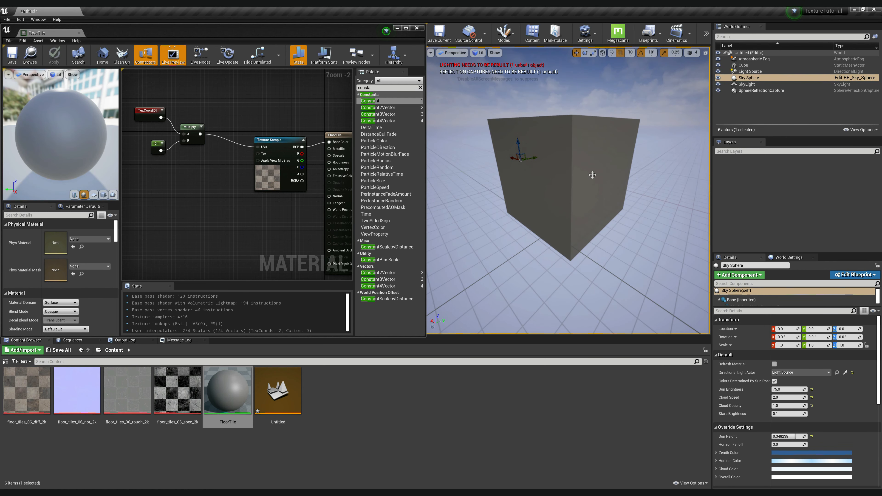
# Step: Set the Constant node's value to 1 and save the FloorTile material
pyautogui.click(155, 147)
pyautogui.click(59, 233)
pyautogui.write('1')
pyautogui.press('Return')
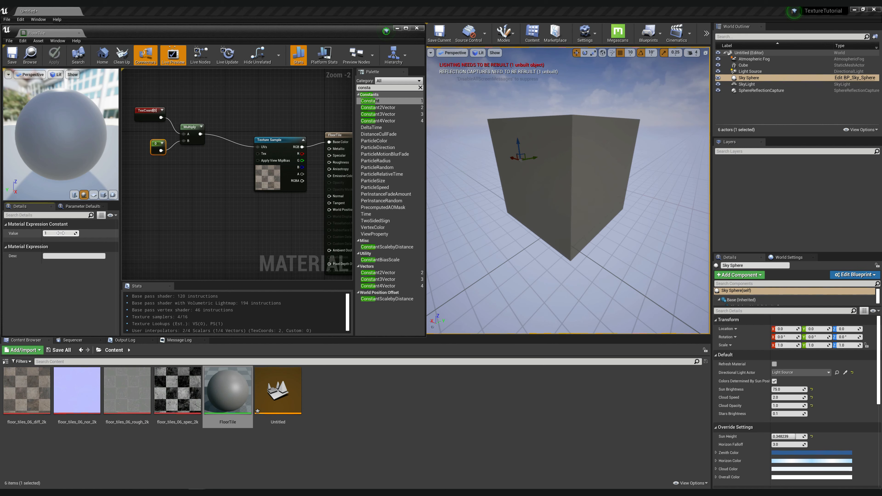
pyautogui.click(9, 62)
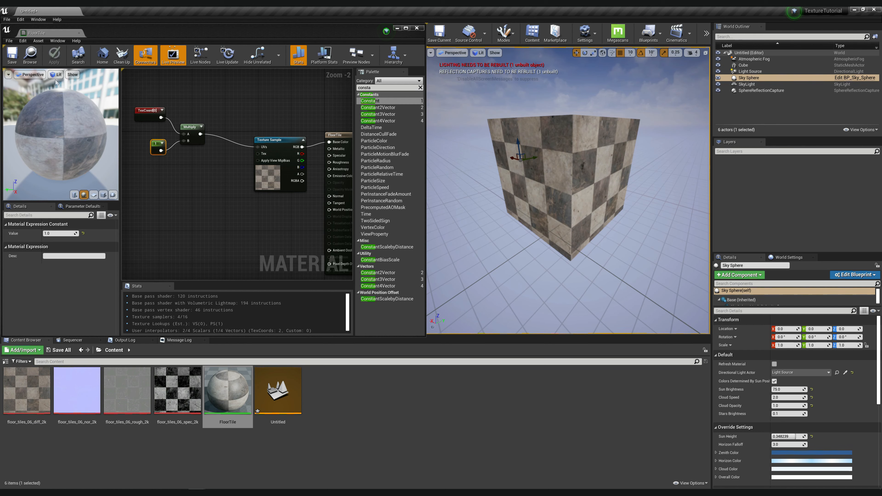
# Step: Set the Constant node's value to 2 and save the FloorTile material
pyautogui.click(62, 233)
pyautogui.write('2')
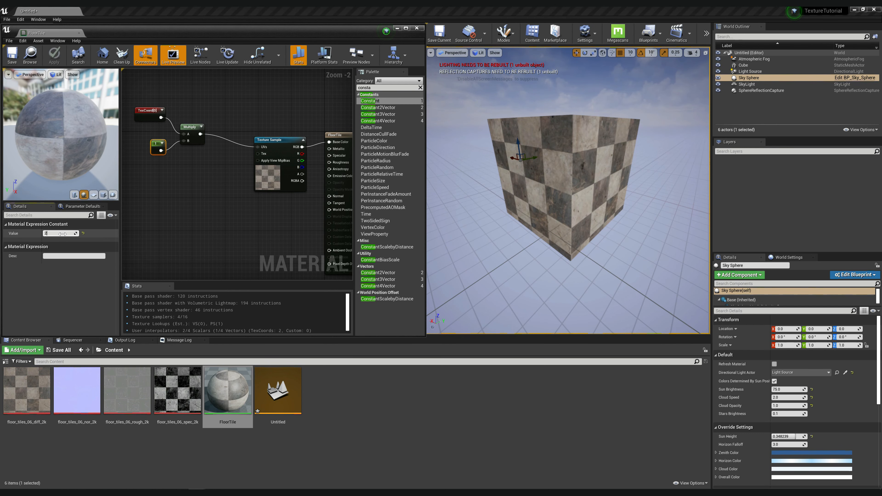
pyautogui.press('Return')
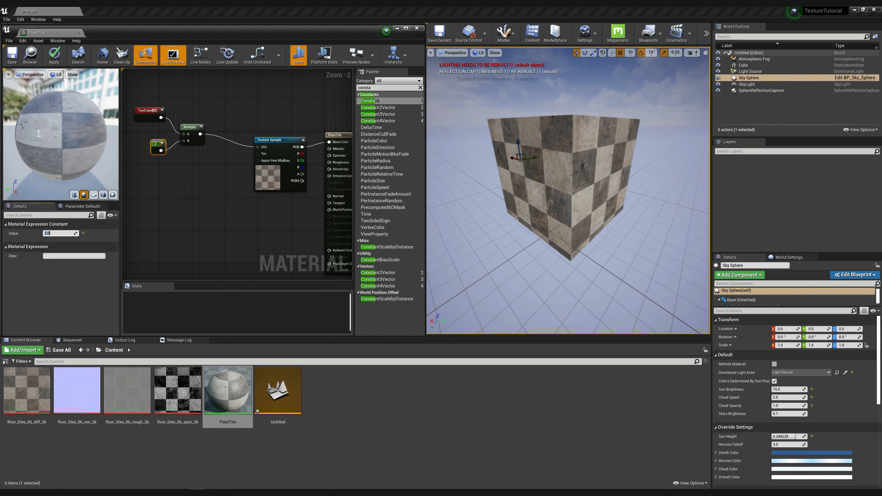
pyautogui.click(12, 56)
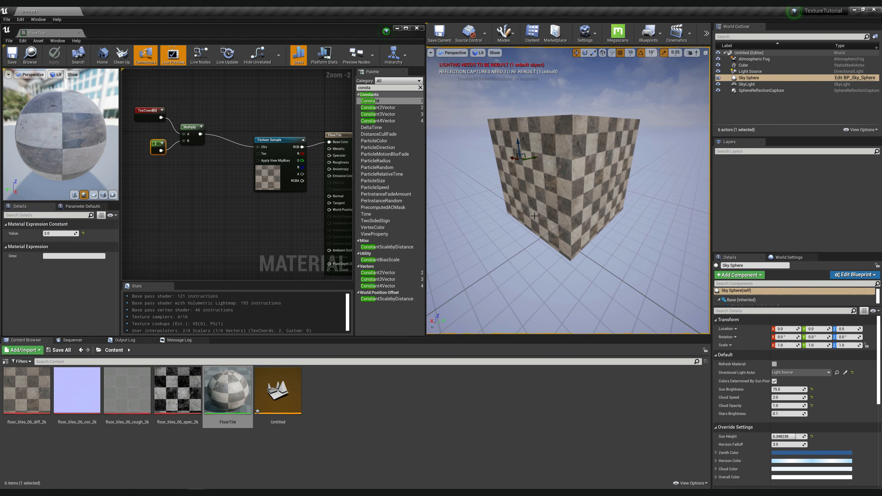
# Step: Examine the floor tile pattern on the cube's sides up close and from a lower viewpoint
pyautogui.moveTo(592, 227); pyautogui.dragTo(606, 156, button='right')
pyautogui.rightClick(606, 156)
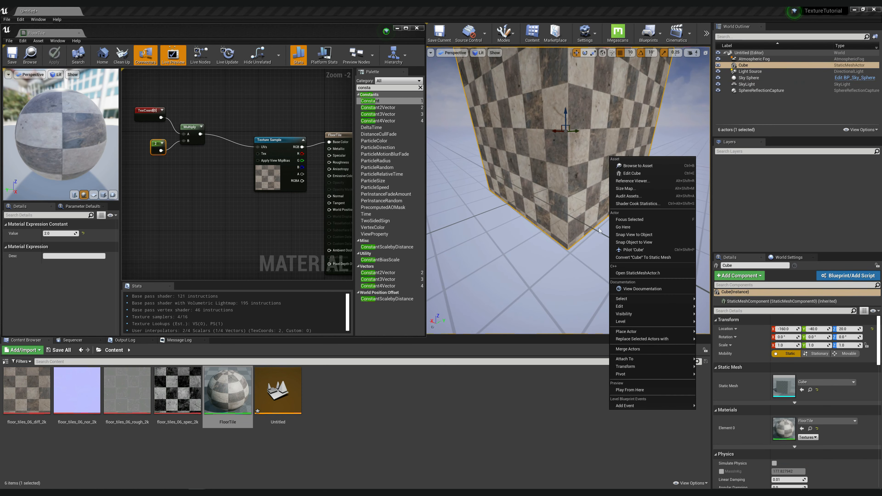
pyautogui.click(576, 243)
pyautogui.moveTo(576, 242)
pyautogui.mouseDown(button='right')
pyautogui.moveTo(594, 249)
pyautogui.moveTo(575, 253)
pyautogui.mouseUp(button='right')
pyautogui.rightClick(592, 255)
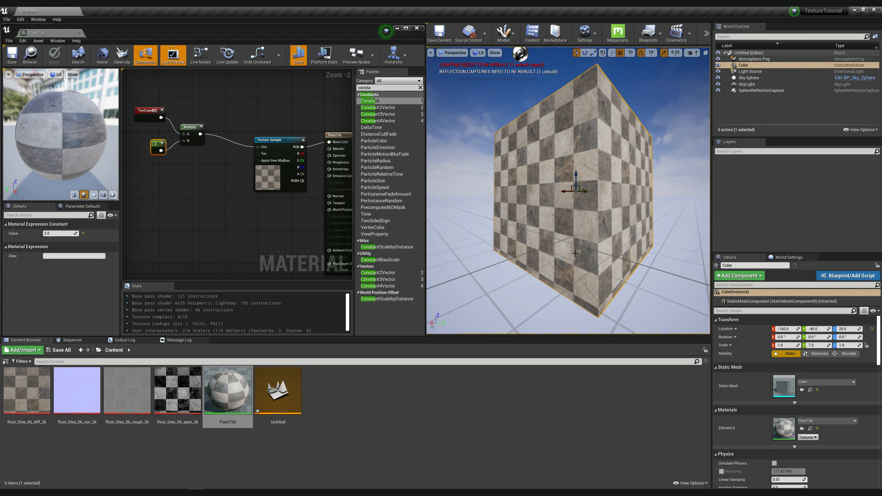
pyautogui.click(181, 180)
pyautogui.moveTo(172, 171); pyautogui.dragTo(226, 231, button='right')
pyautogui.click(203, 233)
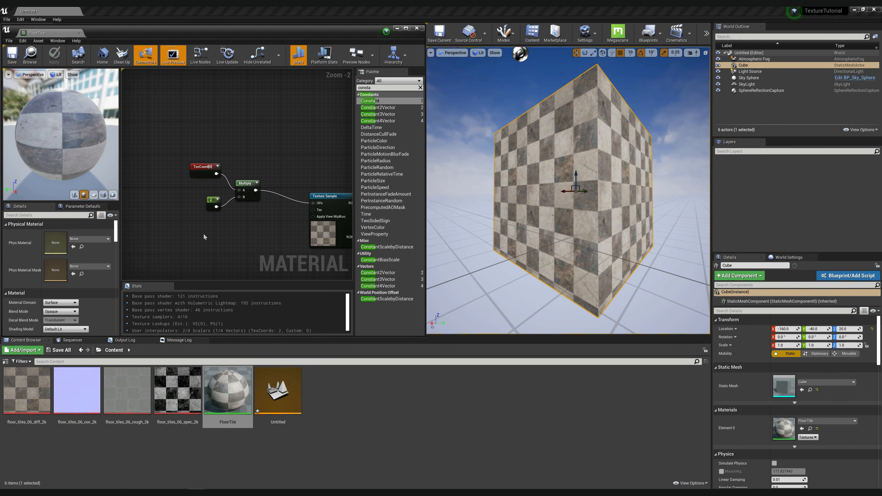
# Step: Move the Constant node closer to Multiply, set its value to 5, and save the material
pyautogui.click(473, 133)
pyautogui.scroll(2, 242, 228)
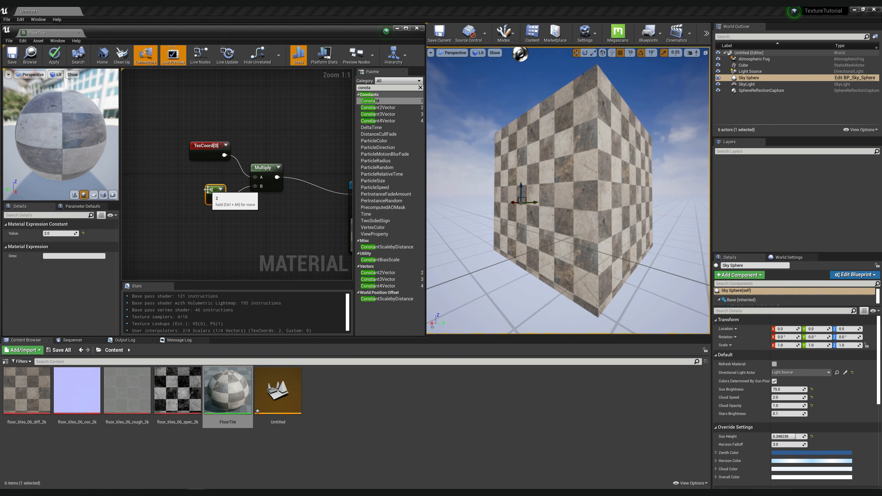
pyautogui.moveTo(213, 195); pyautogui.dragTo(214, 184)
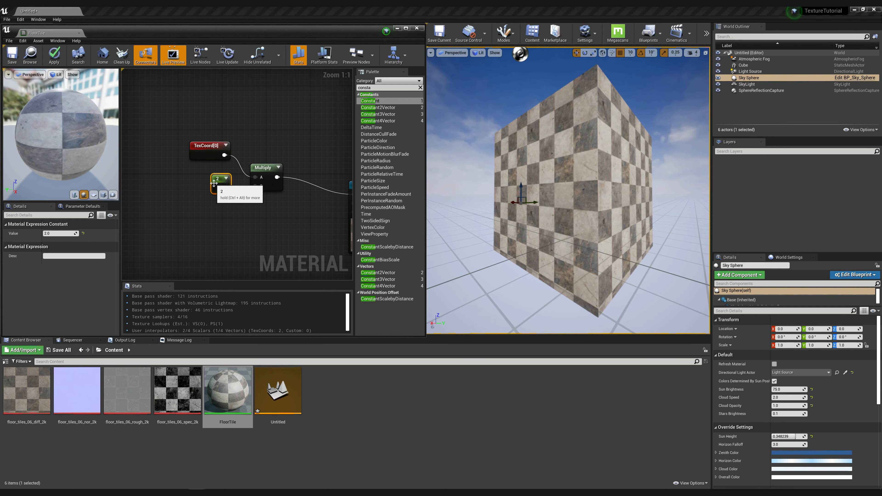
pyautogui.click(55, 233)
pyautogui.write('5')
pyautogui.press('Return')
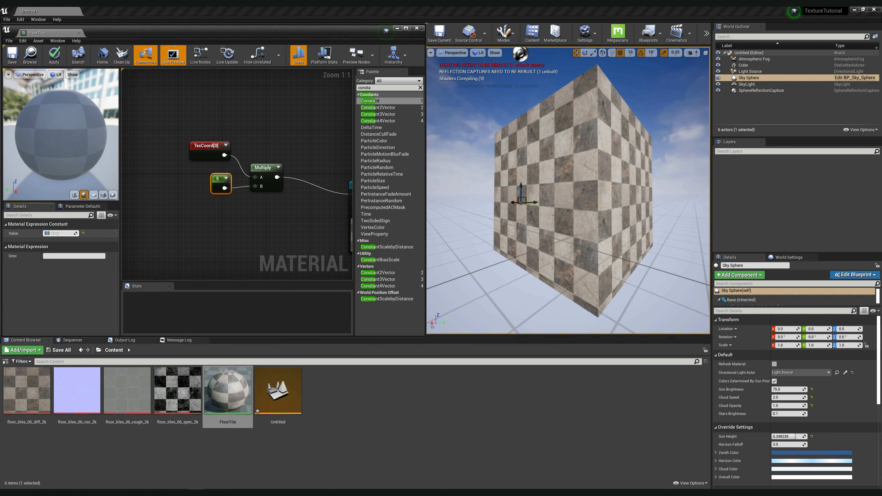
pyautogui.hotkey('ctrl', 's')
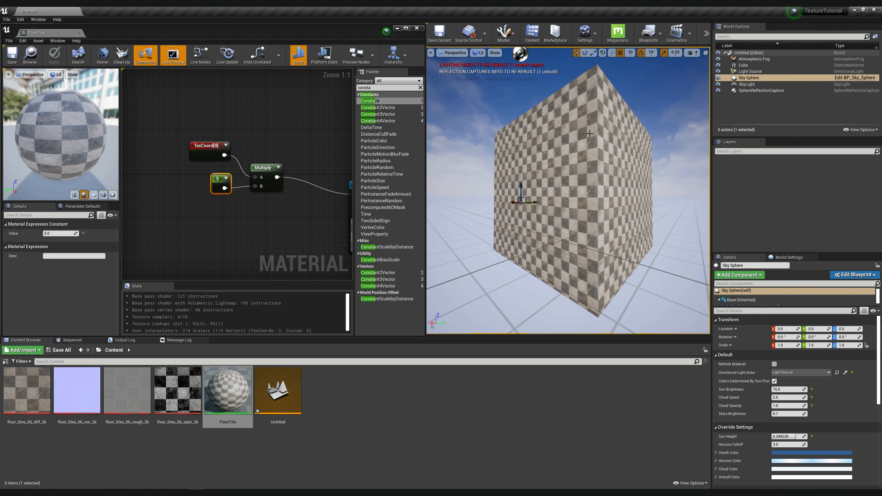
# Step: Add an AppendVector node between the Constant and Multiply, wiring the Constant into its A input and its output into Multiply's B
pyautogui.click(373, 87)
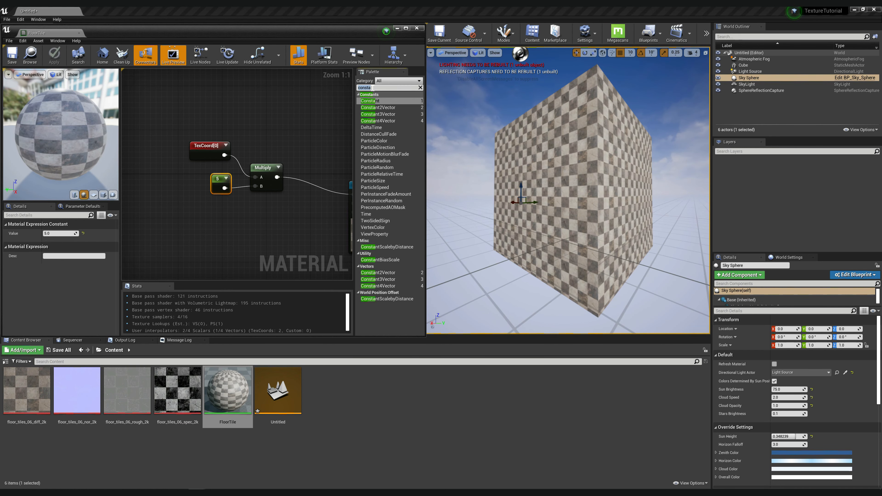
pyautogui.write('append')
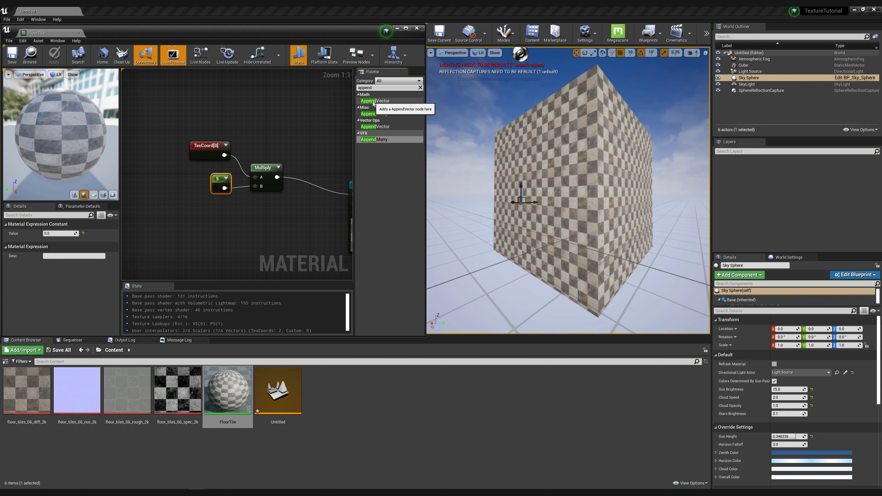
pyautogui.moveTo(375, 101); pyautogui.dragTo(168, 180)
pyautogui.moveTo(209, 205)
pyautogui.mouseDown()
pyautogui.moveTo(220, 189)
pyautogui.moveTo(200, 193)
pyautogui.mouseUp()
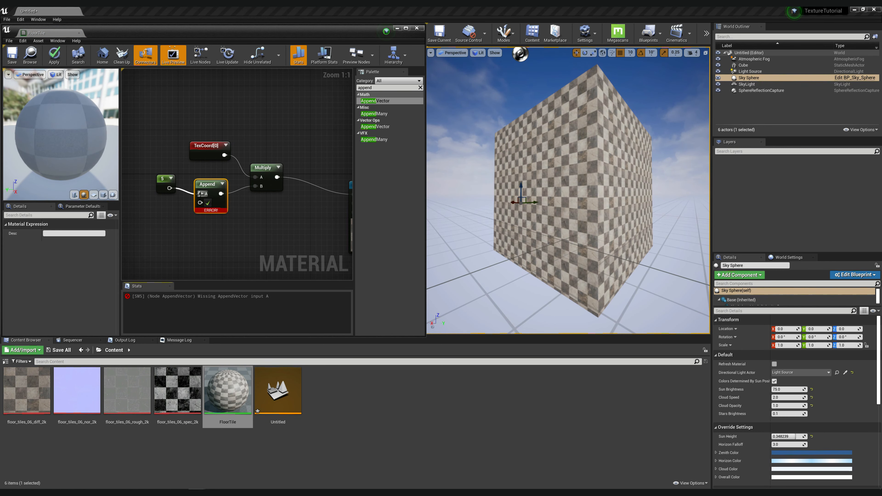
# Step: Set the value of the Constant node feeding Append's A input to 1
pyautogui.click(164, 180)
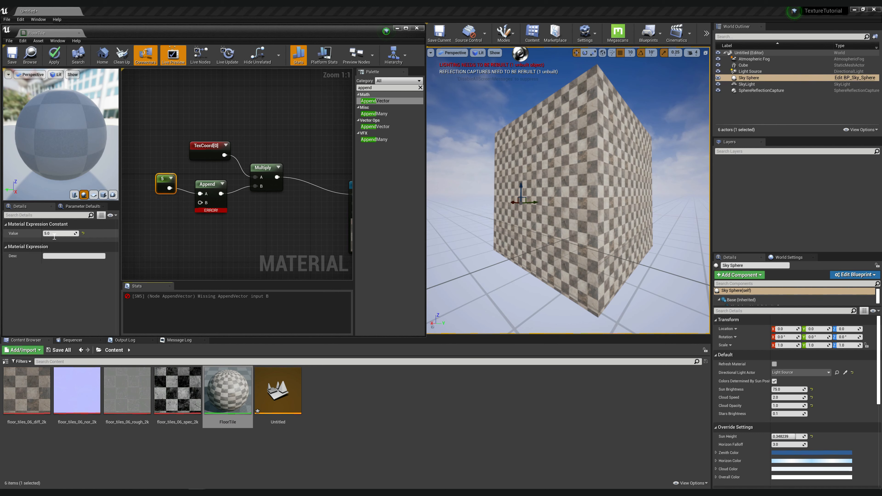
pyautogui.click(54, 233)
pyautogui.write('1')
pyautogui.click(182, 217)
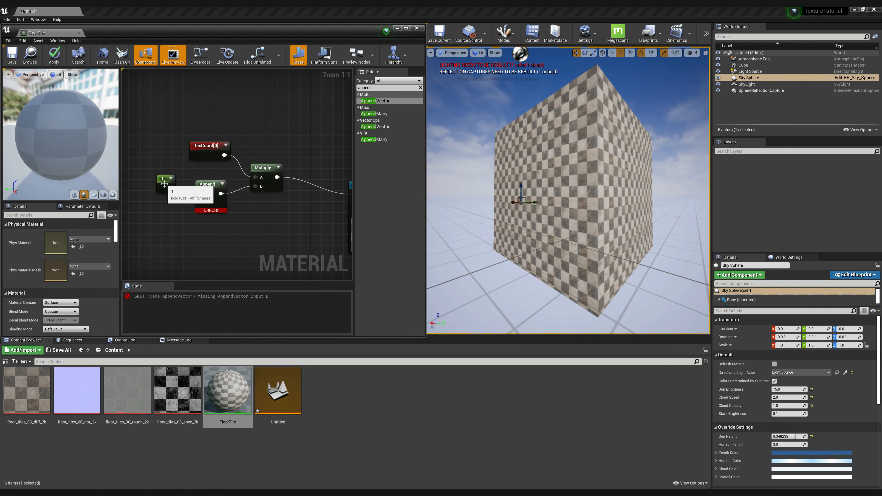
# Step: Duplicate the Constant node below the original, connect the copy to Append's B input, and save the material
pyautogui.click(164, 181)
pyautogui.hotkey('ctrl', 'c')
pyautogui.hotkey('ctrl', 'v')
pyautogui.moveTo(186, 203)
pyautogui.mouseDown()
pyautogui.moveTo(170, 220)
pyautogui.moveTo(201, 203)
pyautogui.mouseUp()
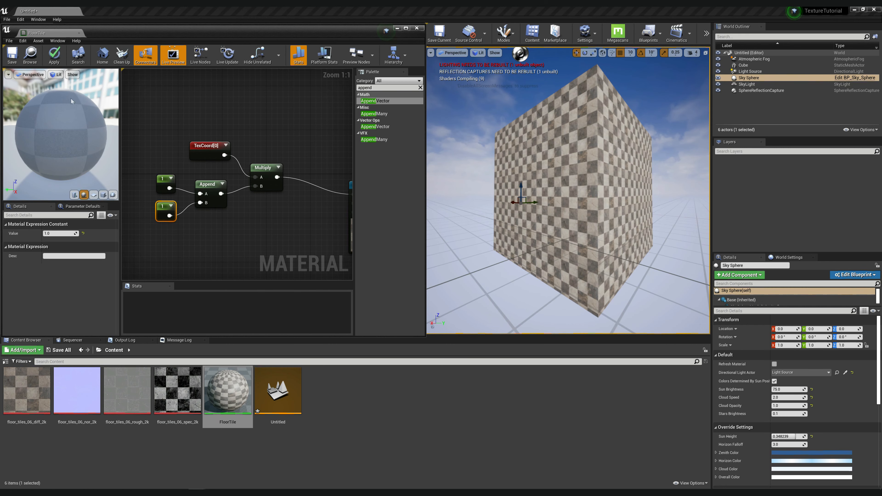
pyautogui.click(11, 58)
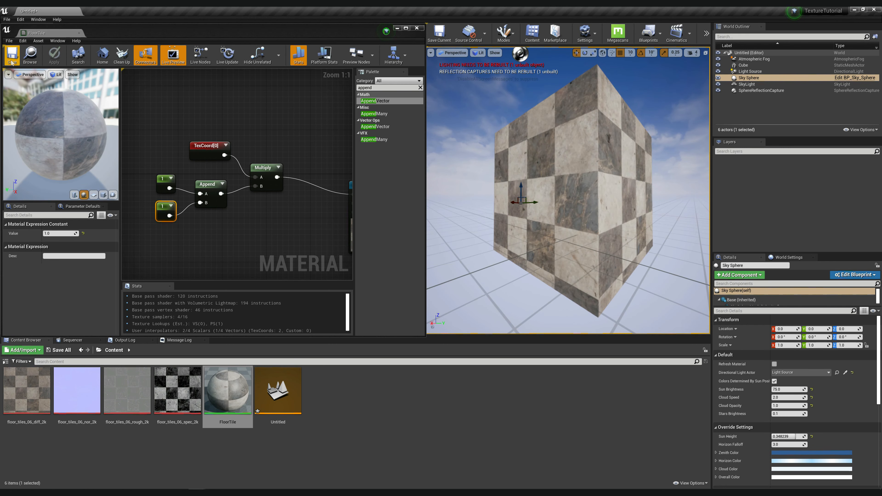
# Step: Set the Constant feeding Append's B input to 3 and save the material
pyautogui.click(55, 233)
pyautogui.write('3')
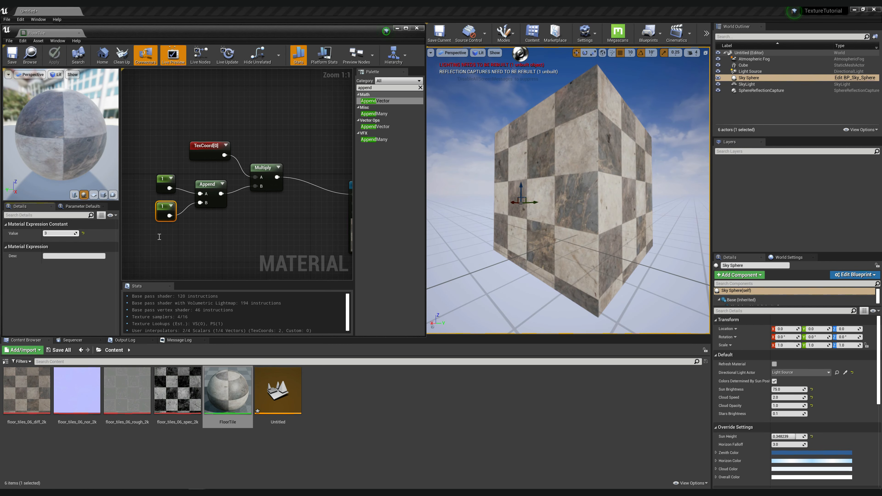
pyautogui.click(134, 208)
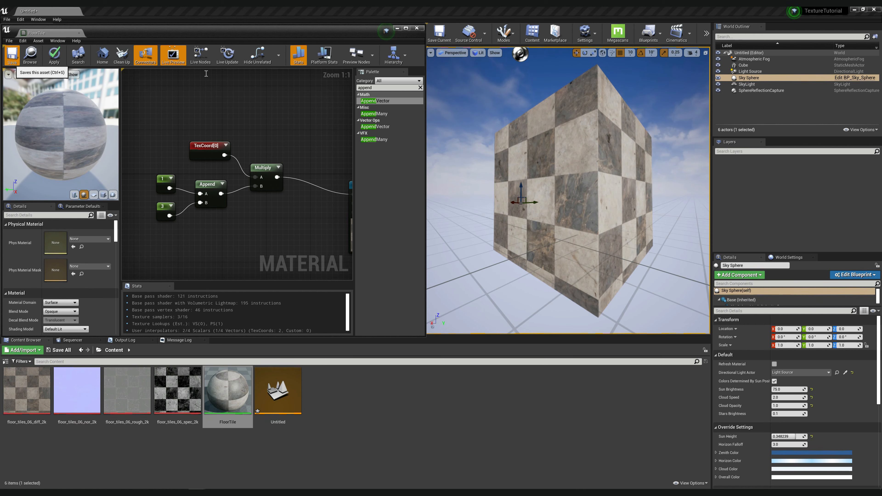
pyautogui.hotkey('ctrl', 's')
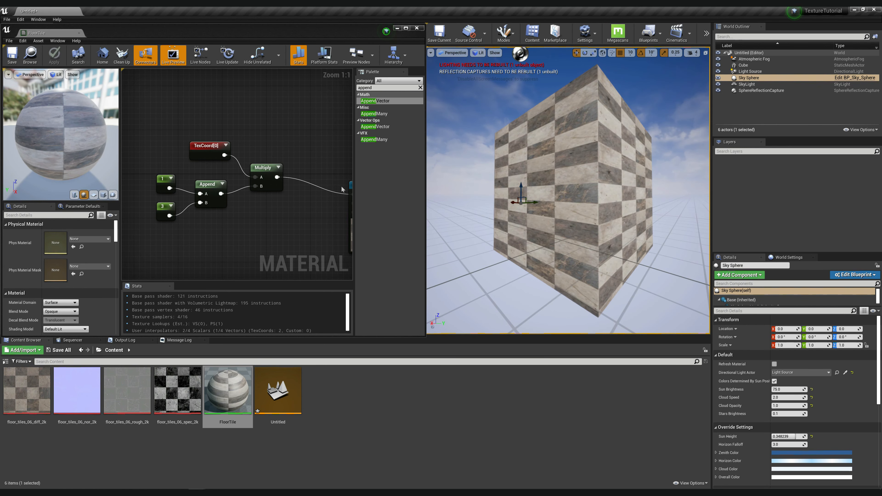
# Step: Align TexCoord above the two Constants and group it with the Constants, Append and Multiply in a comment titled "Scaling Node"
pyautogui.moveTo(208, 145); pyautogui.dragTo(176, 147)
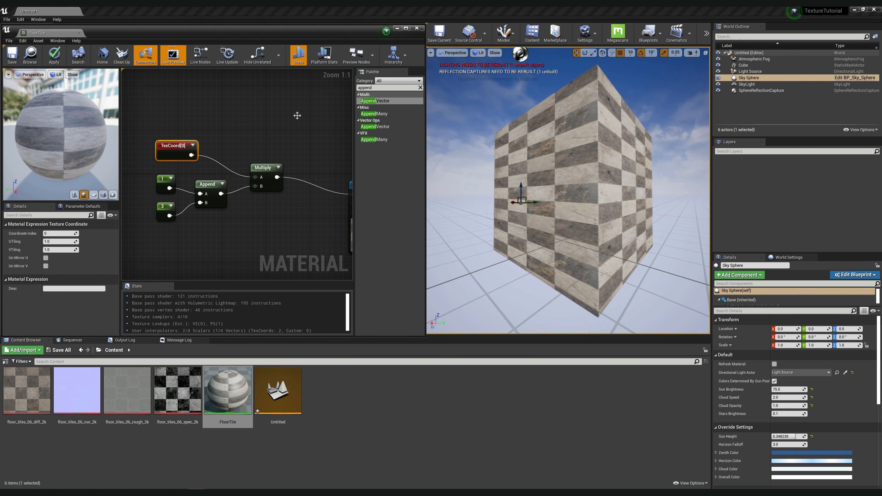
pyautogui.moveTo(297, 134); pyautogui.dragTo(153, 225)
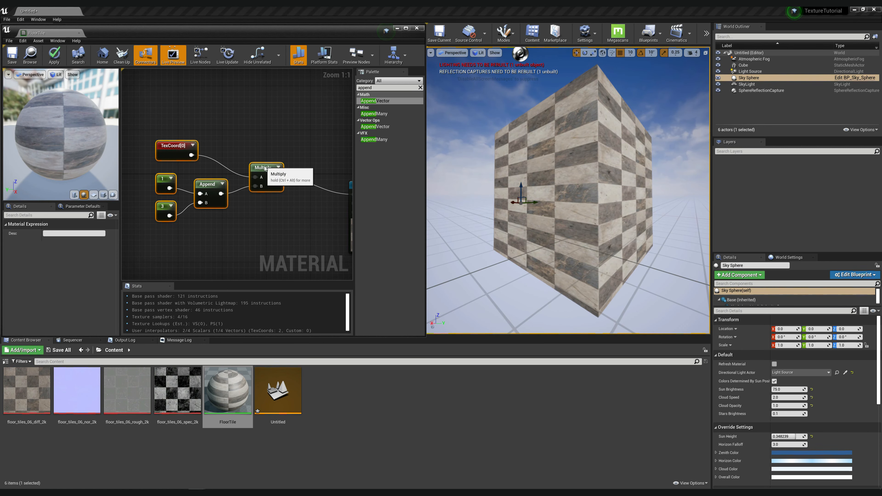
pyautogui.rightClick(265, 168)
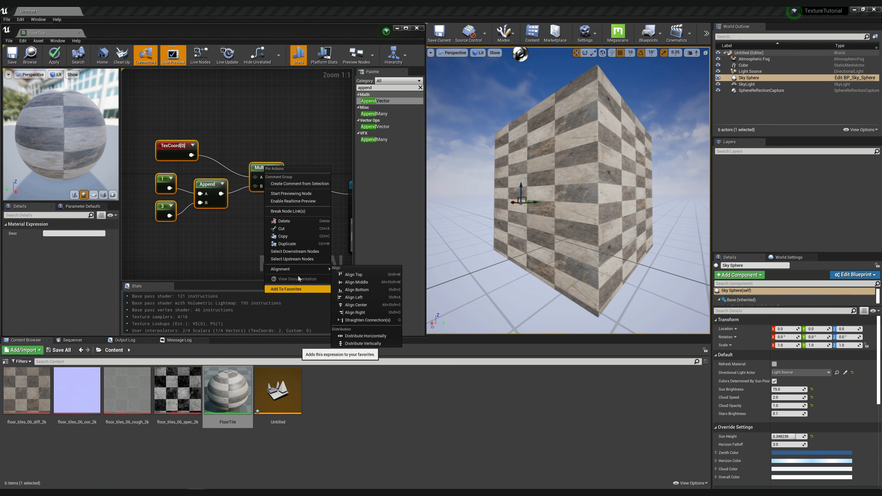
pyautogui.click(300, 184)
pyautogui.write('S')
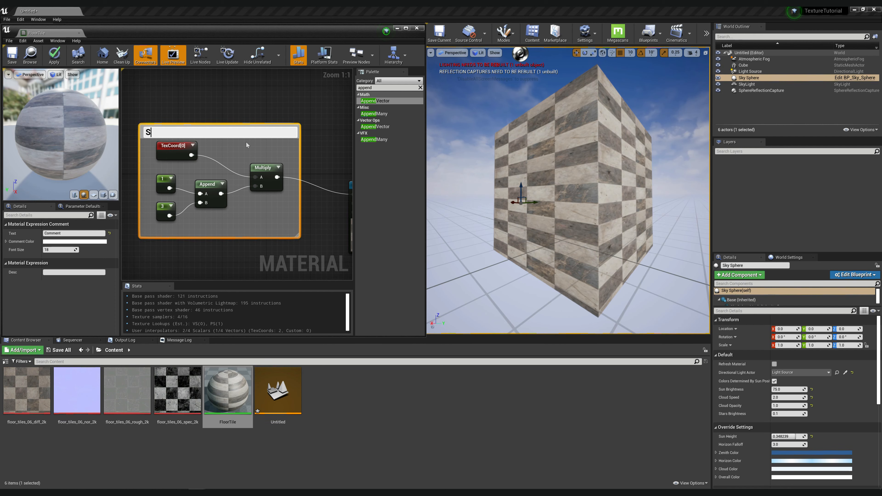
pyautogui.write('caling Node')
pyautogui.press('Return')
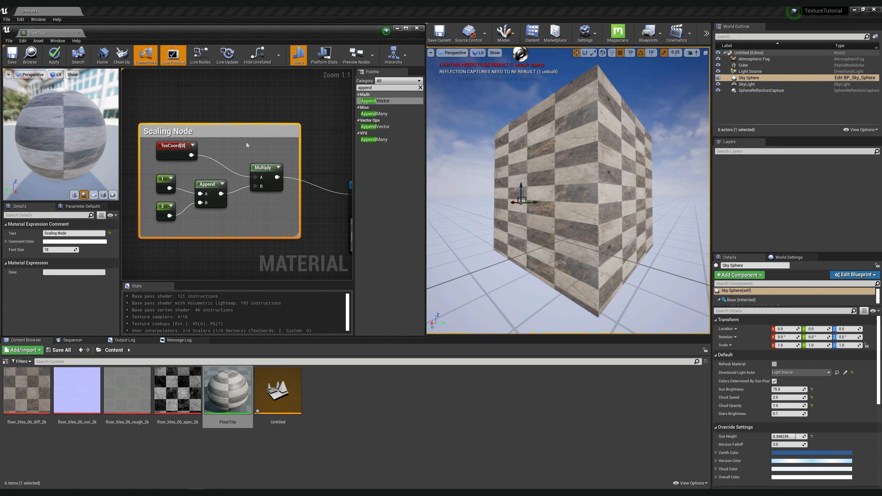
# Step: Set the Constant feeding Append's B input to 1 and save the FloorTile material
pyautogui.scroll(-4, 243, 114)
pyautogui.click(241, 105)
pyautogui.scroll(4, 201, 131)
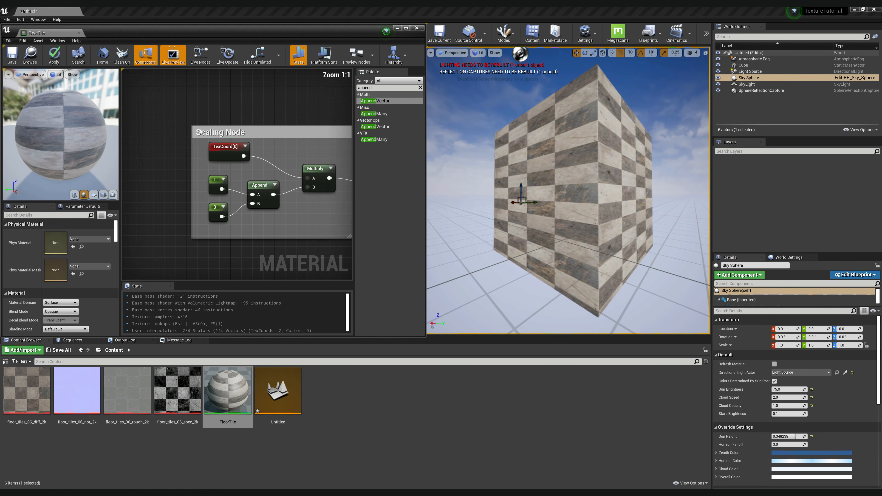
pyautogui.click(213, 206)
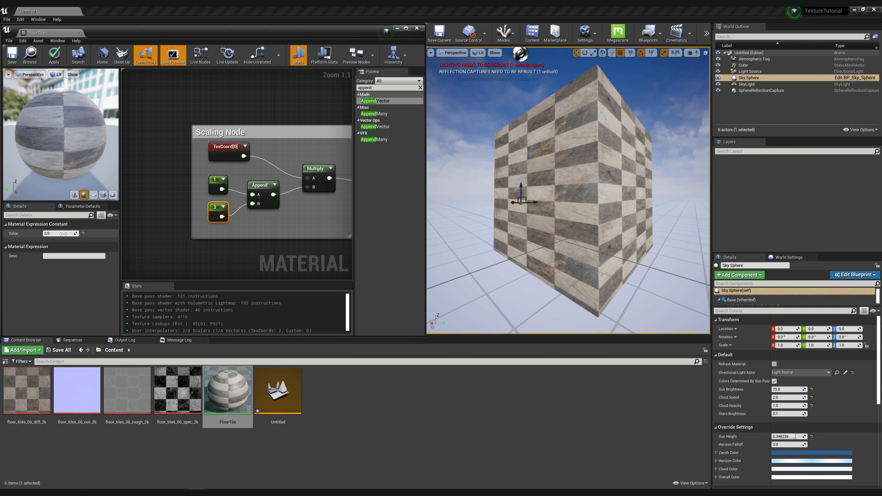
pyautogui.click(63, 234)
pyautogui.write('1')
pyautogui.press('Return')
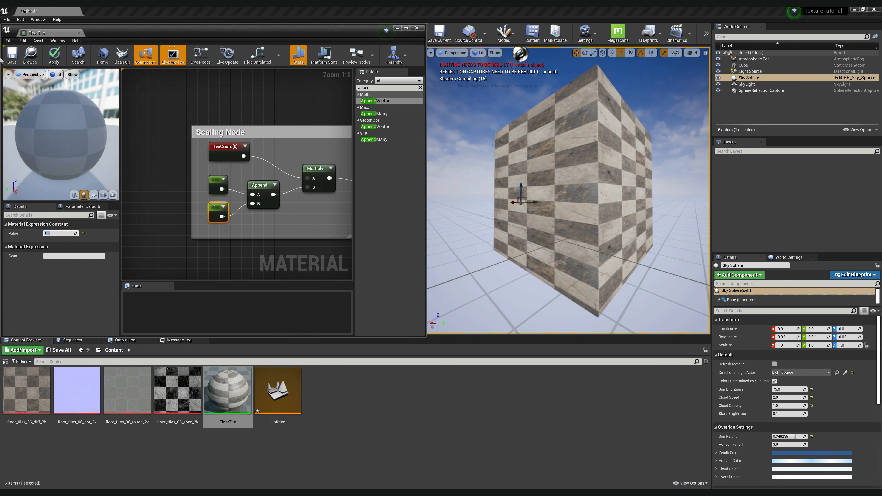
pyautogui.click(11, 55)
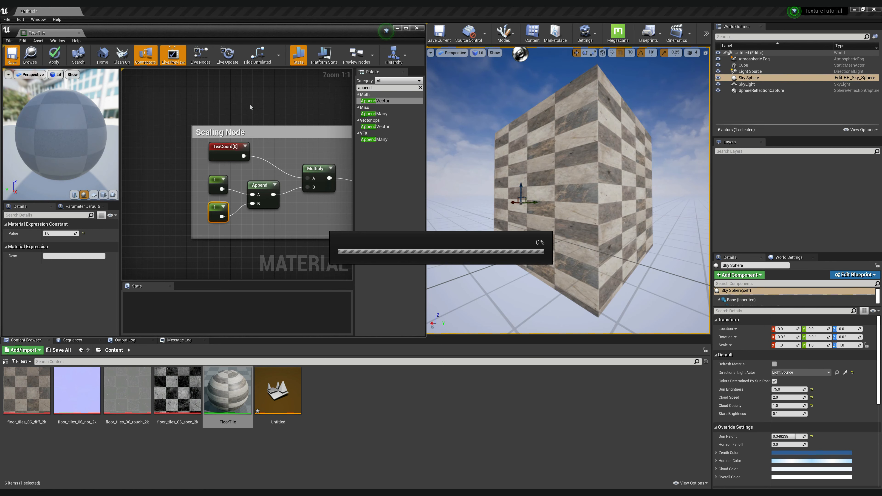
# Step: Move the Scaling Node comment group further left, away from the Texture Sample node
pyautogui.scroll(-5, 246, 108)
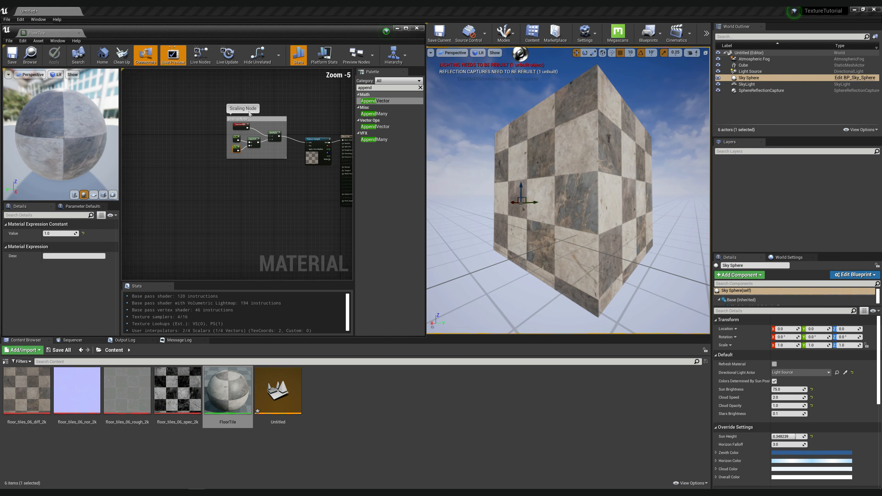
pyautogui.scroll(-1, 249, 113)
pyautogui.moveTo(263, 126); pyautogui.dragTo(245, 126)
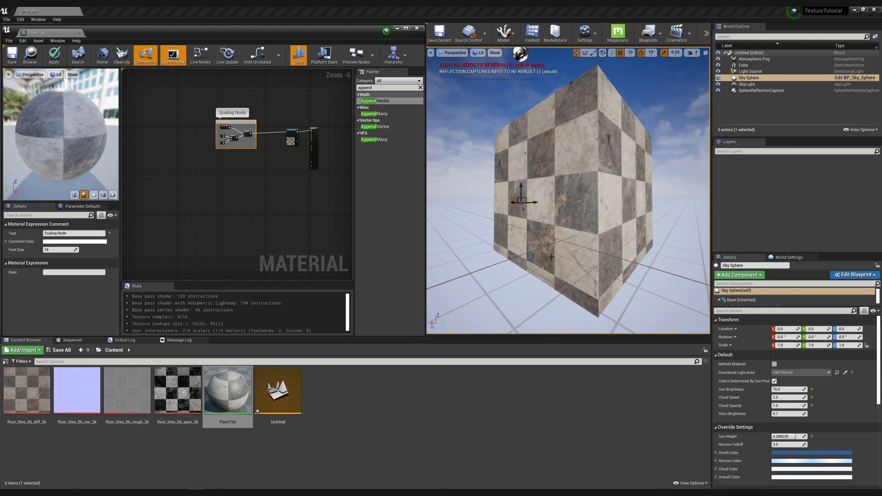
# Step: Add a CustomRotator node to the material graph, to the left of the Scaling Node comment group
pyautogui.scroll(4, 176, 167)
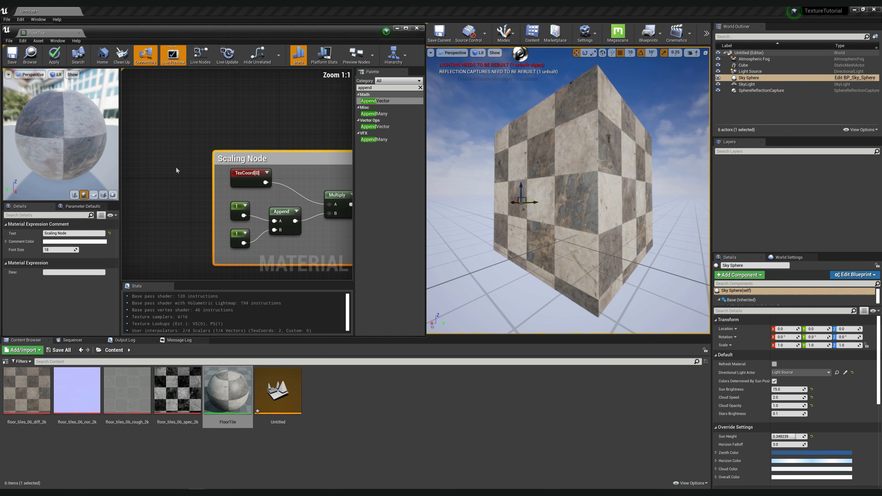
pyautogui.scroll(-1, 179, 149)
pyautogui.moveTo(187, 124); pyautogui.dragTo(270, 114, button='right')
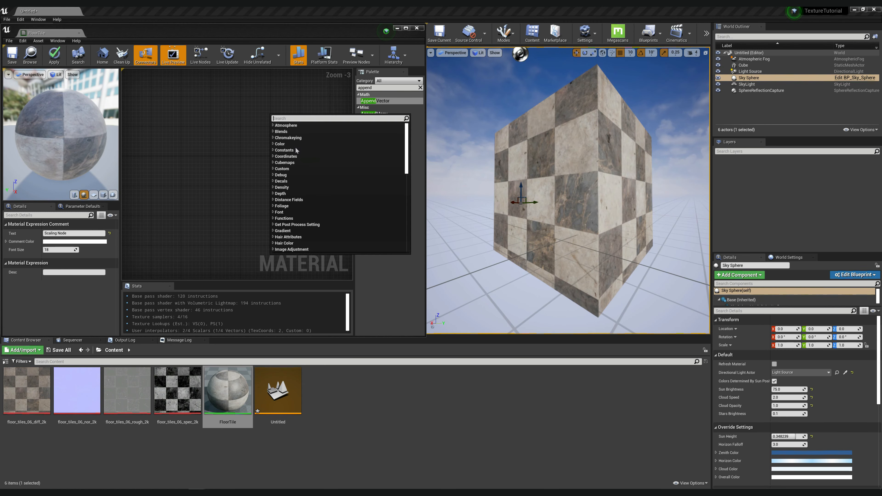
pyautogui.click(206, 115)
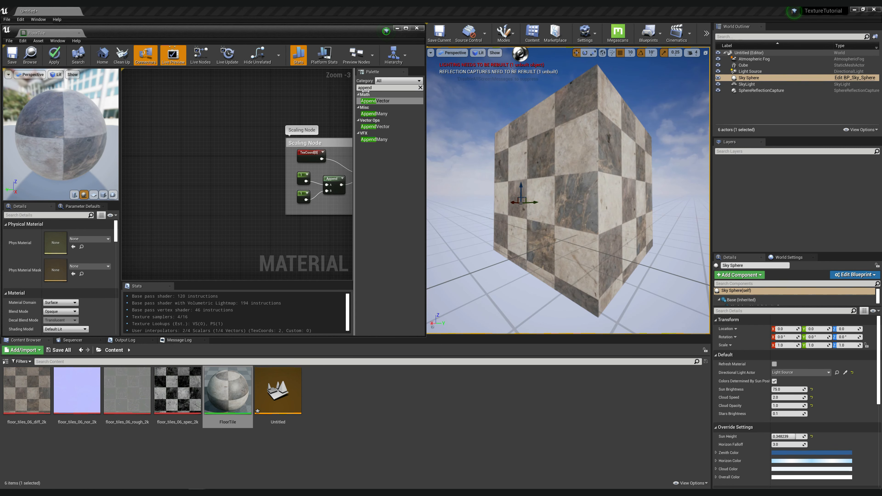
pyautogui.write('custom')
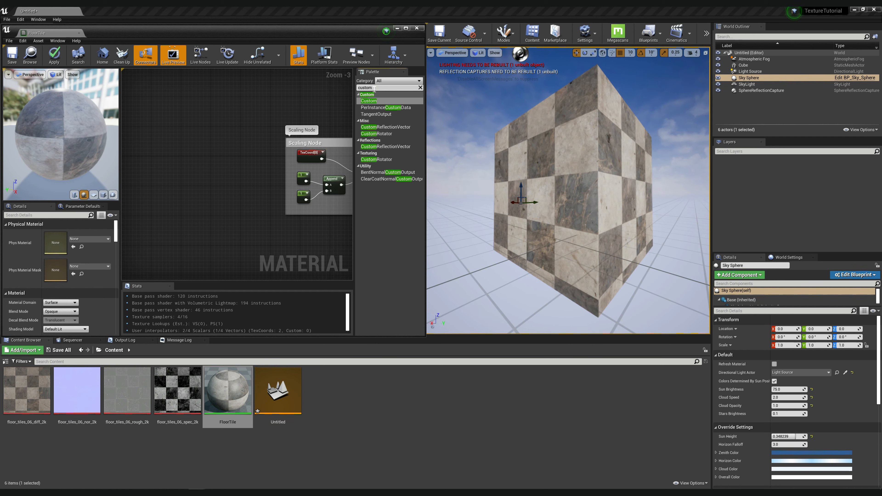
pyautogui.moveTo(376, 134); pyautogui.dragTo(206, 155)
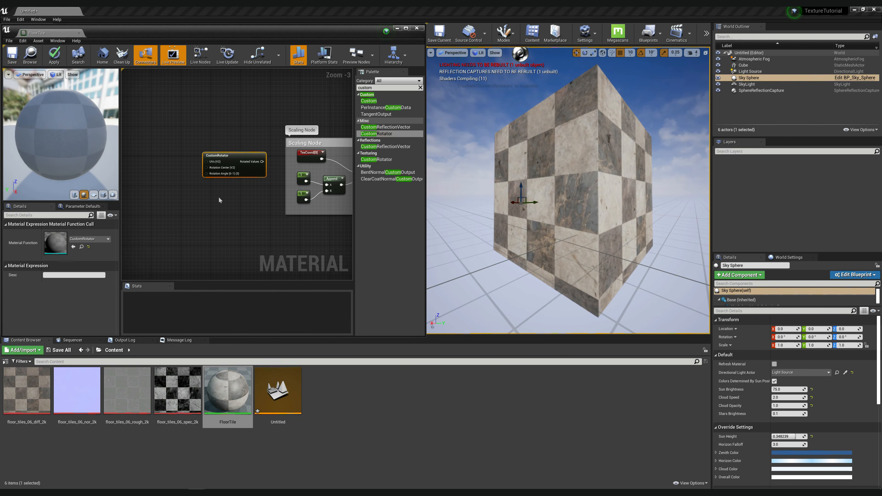
pyautogui.click(199, 138)
pyautogui.moveTo(214, 130); pyautogui.dragTo(217, 125, button='right')
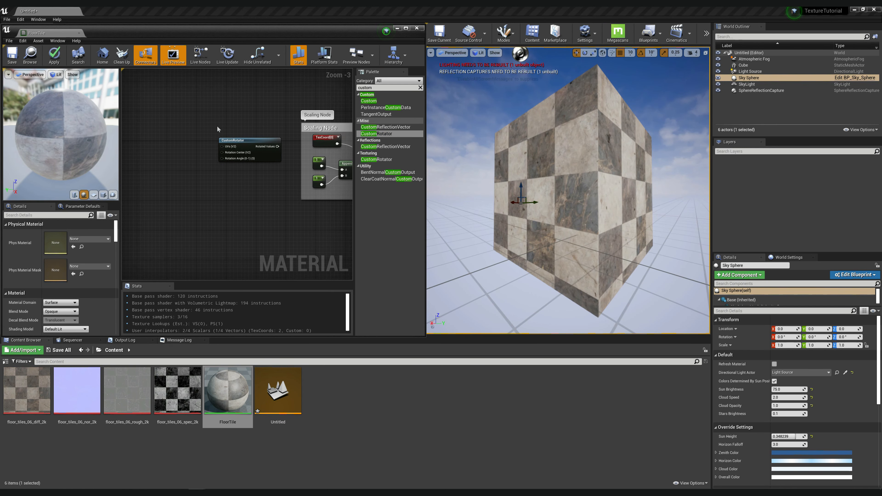
# Step: Move the TexCoord node out of the Scaling Node group and connect its output to CustomRotator's UVs input
pyautogui.click(247, 92)
pyautogui.moveTo(317, 140); pyautogui.dragTo(222, 146)
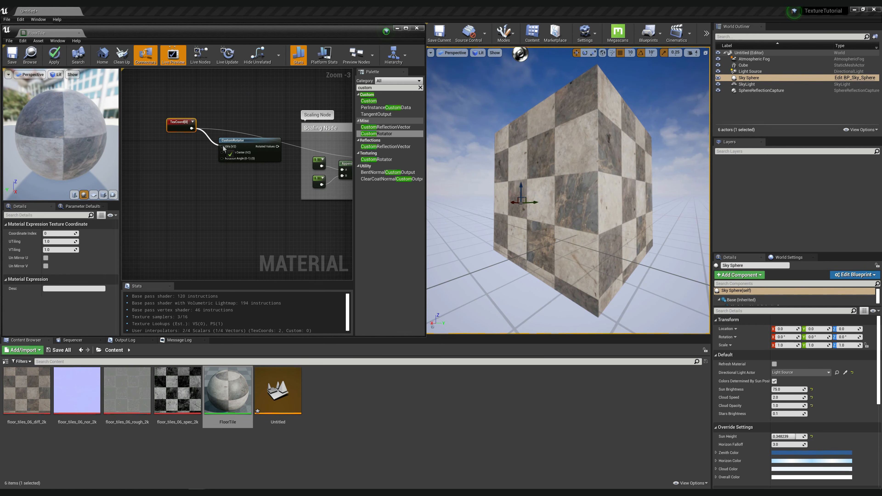
pyautogui.click(239, 180)
pyautogui.scroll(-2, 278, 168)
pyautogui.rightClick(278, 172)
pyautogui.rightClick(195, 186)
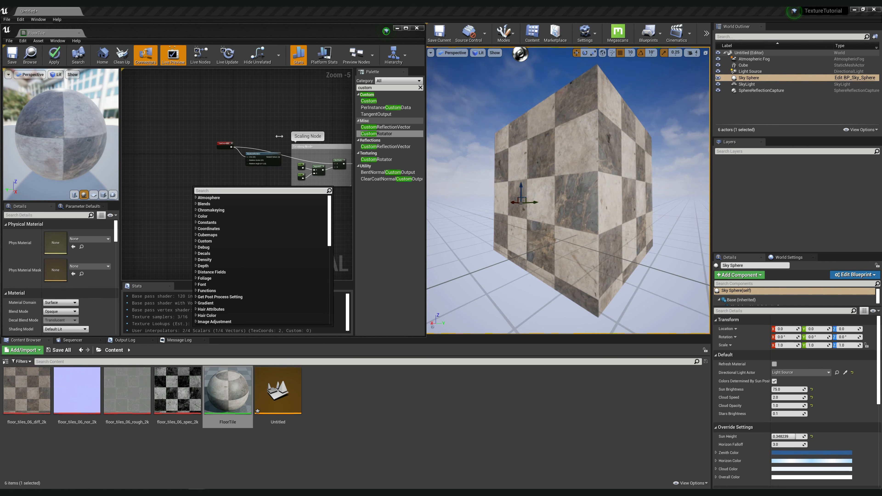
pyautogui.press('Escape')
pyautogui.scroll(2, 214, 188)
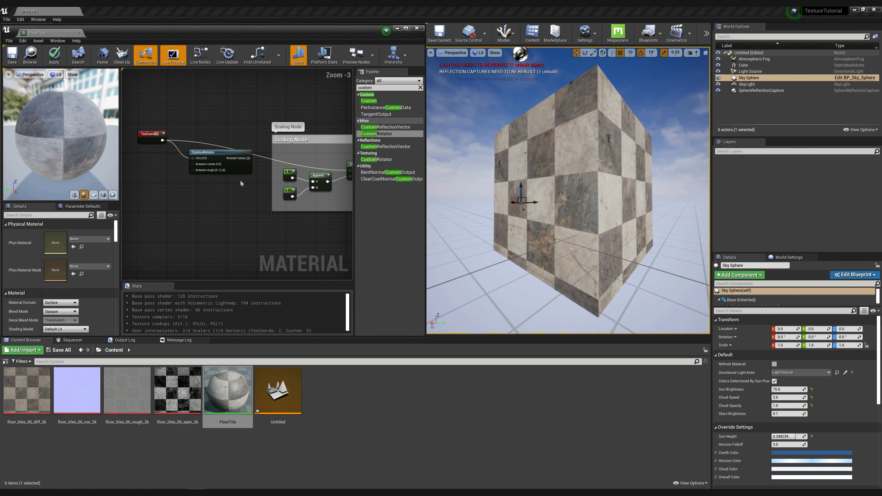
# Step: Connect CustomRotator's Rotated Values output to Multiply's A input in place of the direct TexCoord link
pyautogui.scroll(-1, 249, 162)
pyautogui.moveTo(248, 160); pyautogui.dragTo(324, 170)
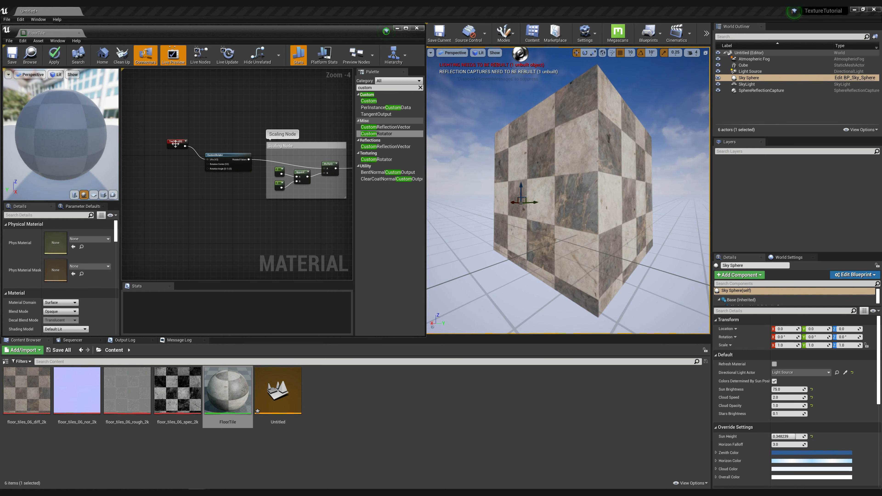
pyautogui.scroll(3, 166, 170)
pyautogui.moveTo(160, 111); pyautogui.dragTo(238, 143)
pyautogui.click(238, 114)
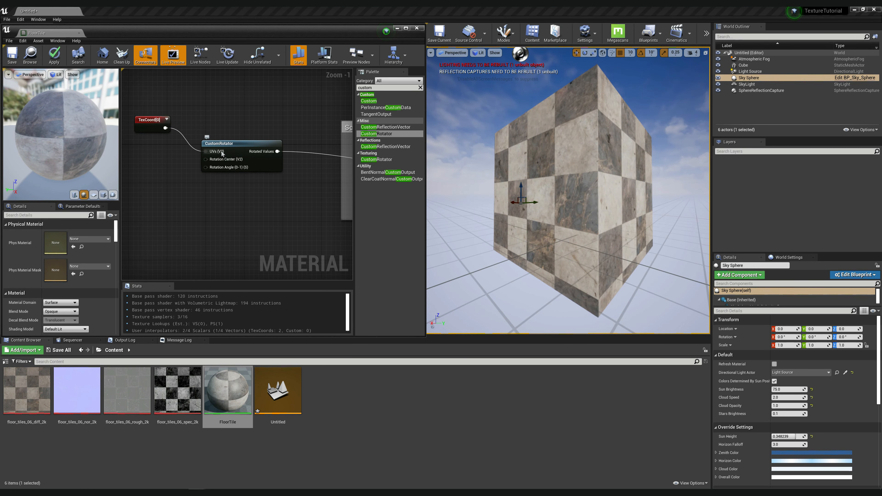
# Step: Add a Constant2Vector node below TexCoord and connect it to CustomRotator's Rotation Center input
pyautogui.moveTo(205, 151)
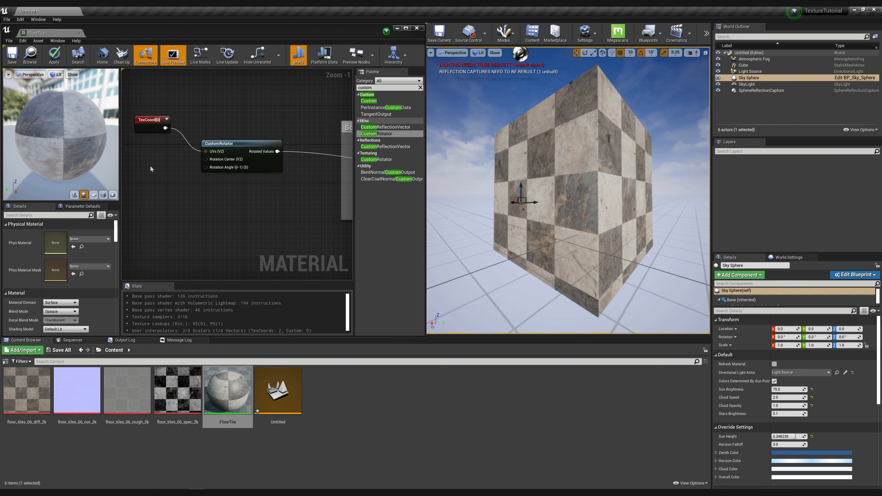
pyautogui.click(377, 87)
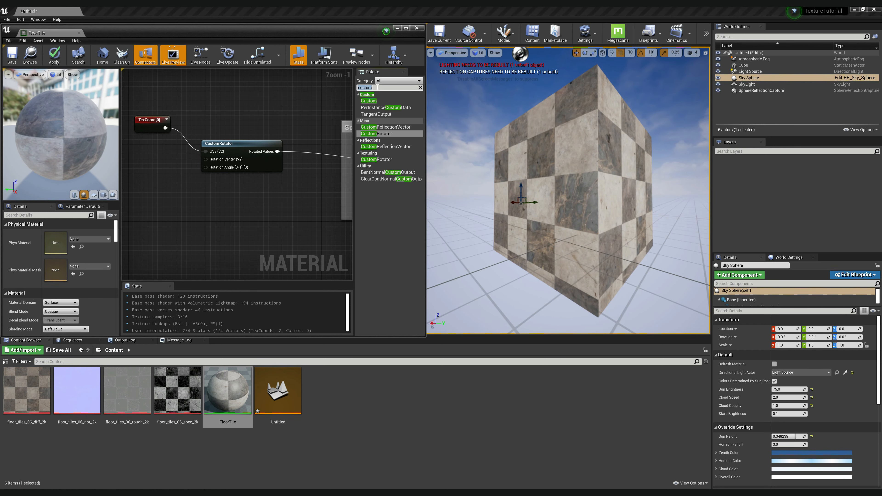
pyautogui.write('consta')
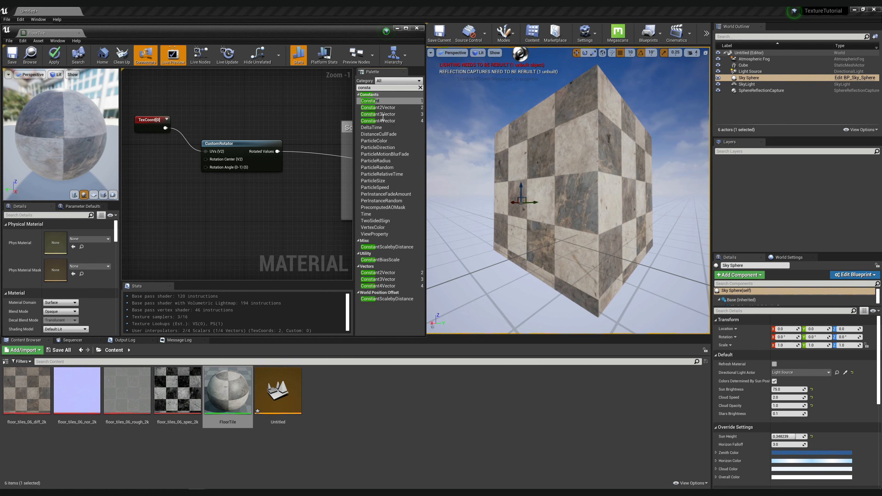
pyautogui.moveTo(386, 111); pyautogui.dragTo(206, 159)
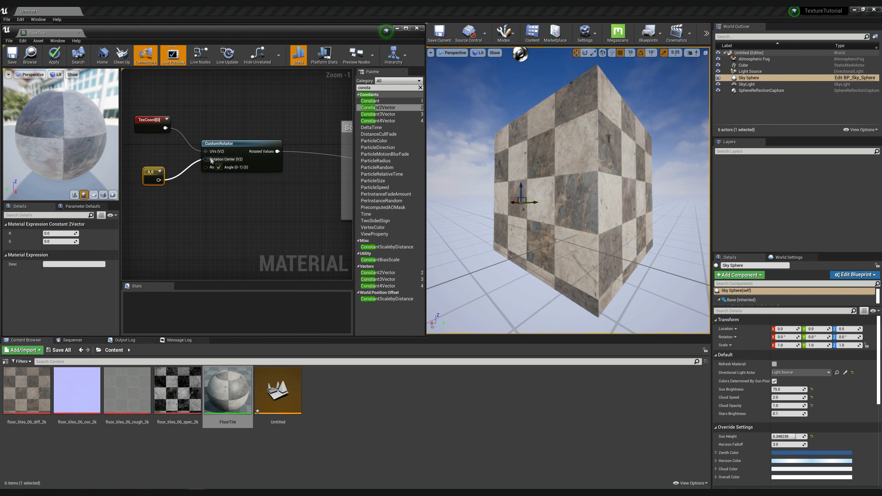
# Step: Set the Constant2Vector's R and G values to 0.25
pyautogui.click(63, 233)
pyautogui.press('Tab')
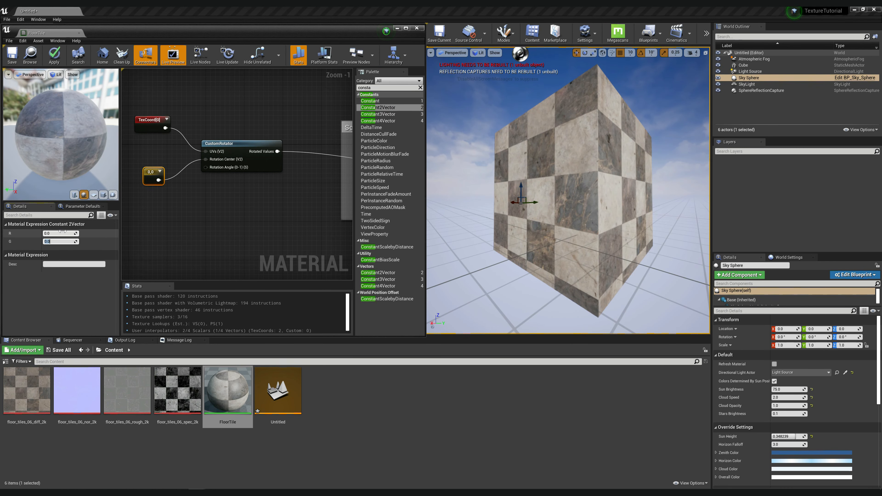
pyautogui.press('Tab')
pyautogui.click(62, 233)
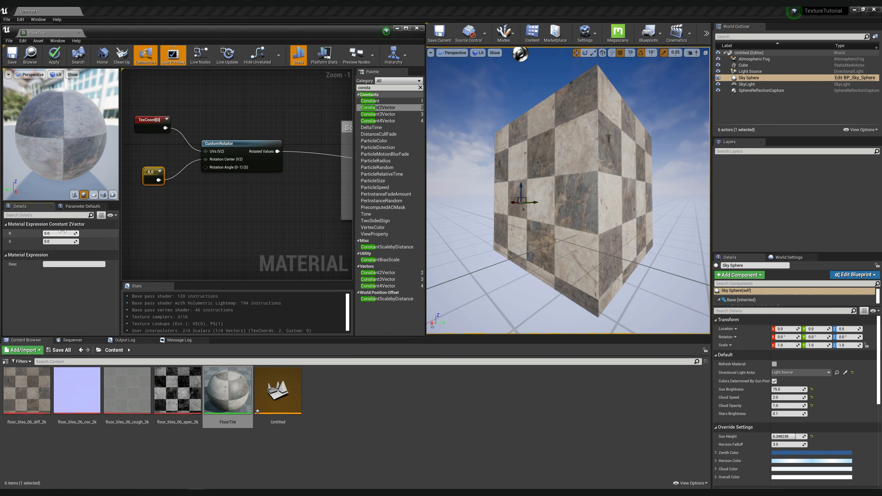
pyautogui.press('Tab')
pyautogui.write('0')
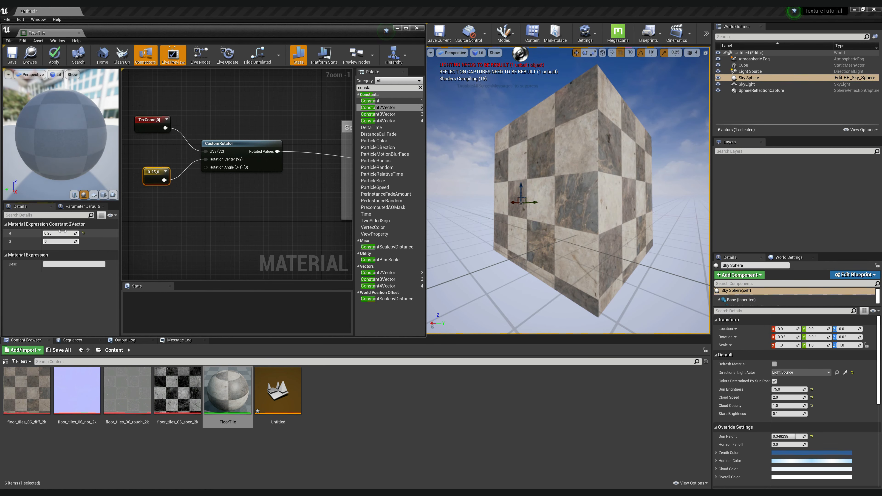
pyautogui.press('Return')
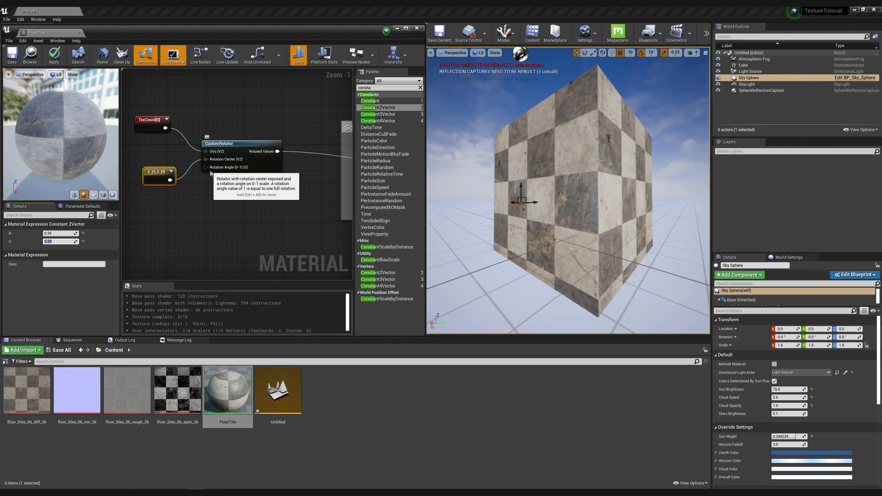
# Step: Set the Rotation Center Constant2Vector's R and G values to 0.5 and place the node just beneath TexCoord
pyautogui.moveTo(158, 171); pyautogui.dragTo(149, 155)
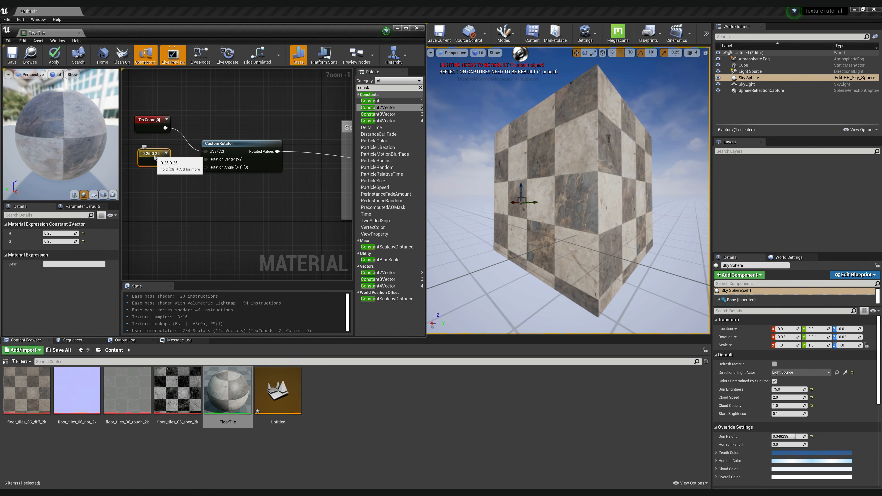
pyautogui.click(60, 232)
pyautogui.write('0')
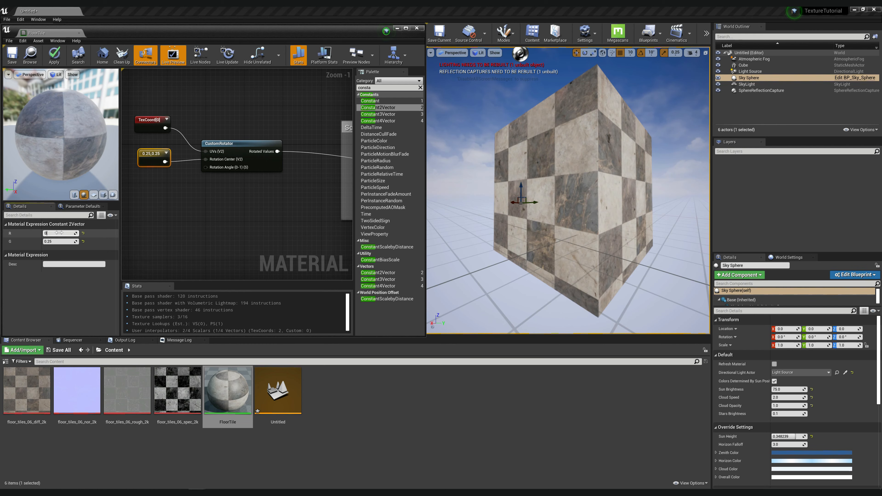
pyautogui.write('.5')
pyautogui.press('Return')
pyautogui.press('Tab')
pyautogui.write('0.5')
pyautogui.press('Return')
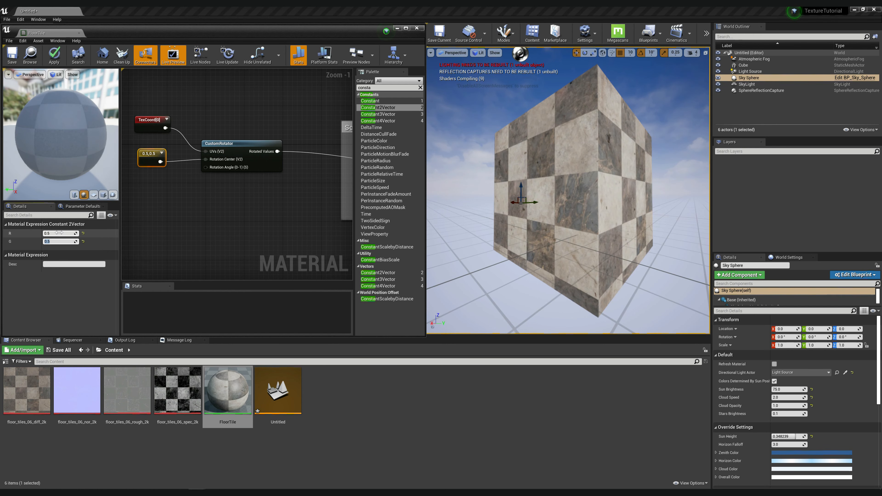
pyautogui.moveTo(157, 158); pyautogui.dragTo(162, 153)
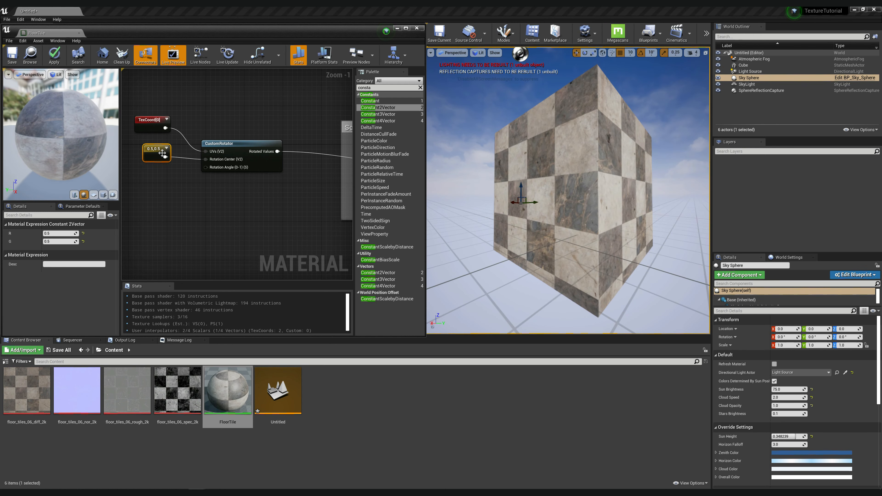
# Step: Add a Constant of 0.25 connected to CustomRotator's Rotation Angle input and save the material
pyautogui.moveTo(225, 163)
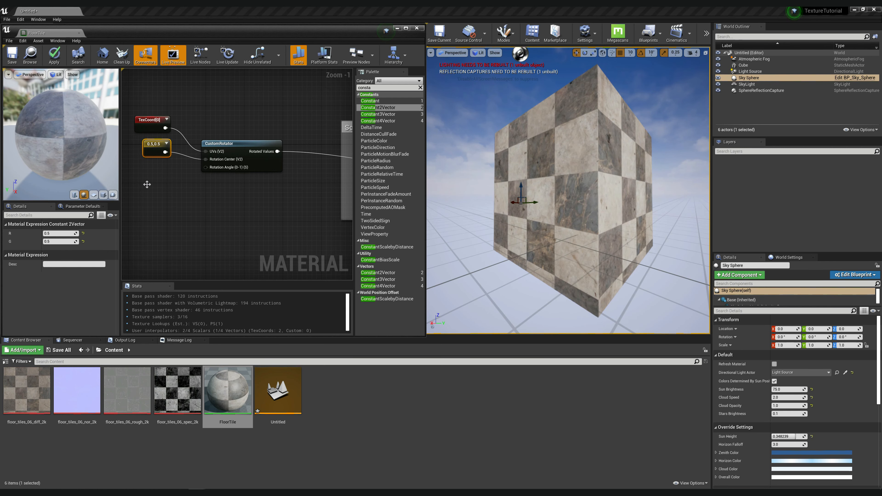
pyautogui.click(166, 187)
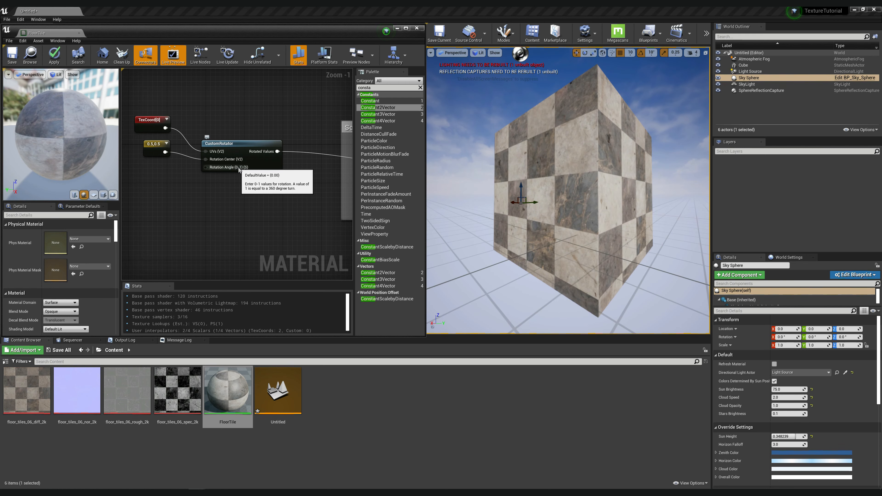
pyautogui.moveTo(370, 100); pyautogui.dragTo(206, 167)
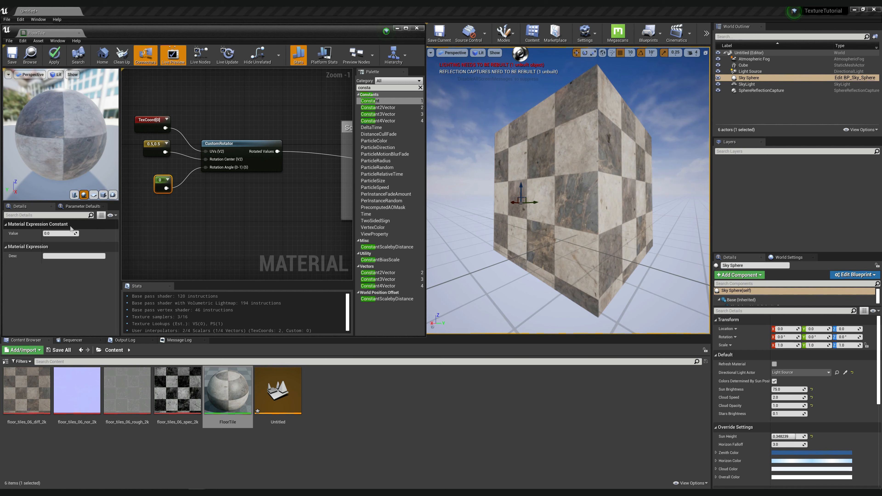
pyautogui.click(59, 234)
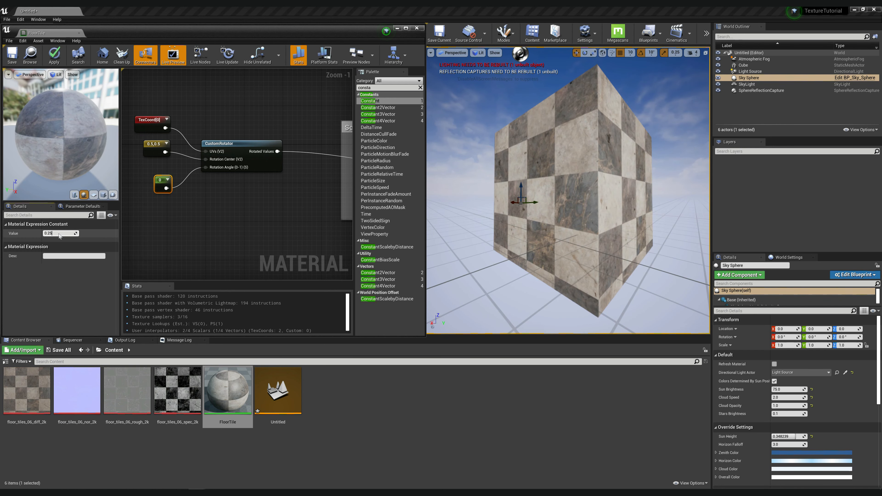
pyautogui.press('Return')
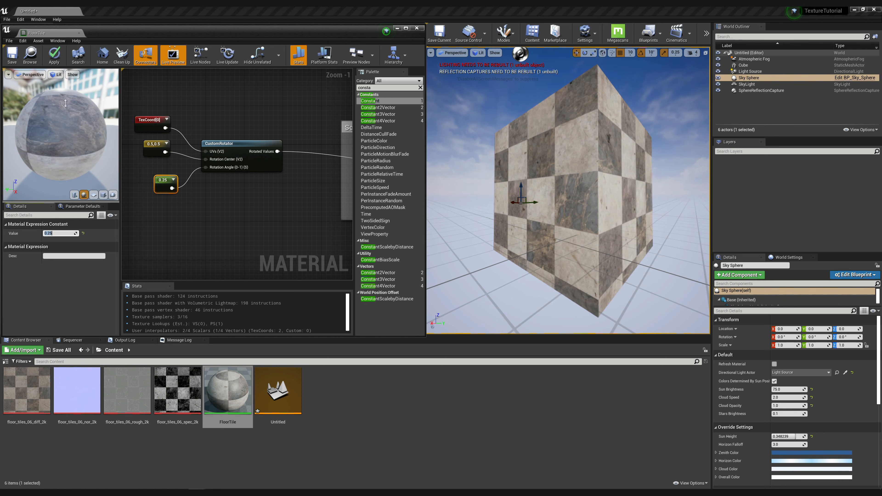
pyautogui.hotkey('ctrl', 's')
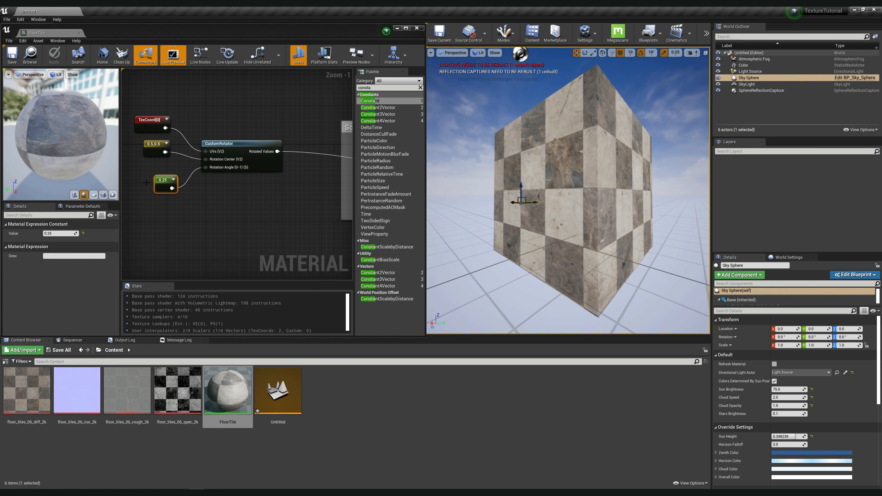
# Step: Set the Rotation Angle Constant to 0.15, save the material, and line the node up beneath the Constant2Vector
pyautogui.click(57, 234)
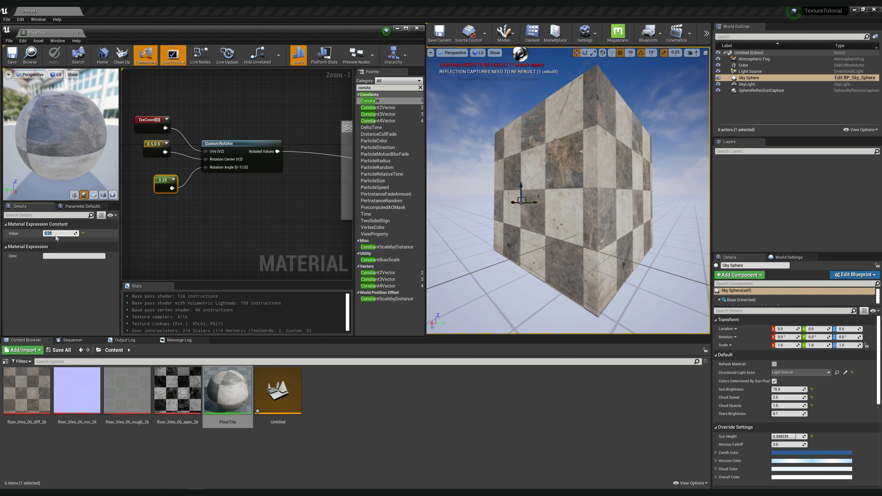
pyautogui.press('Return')
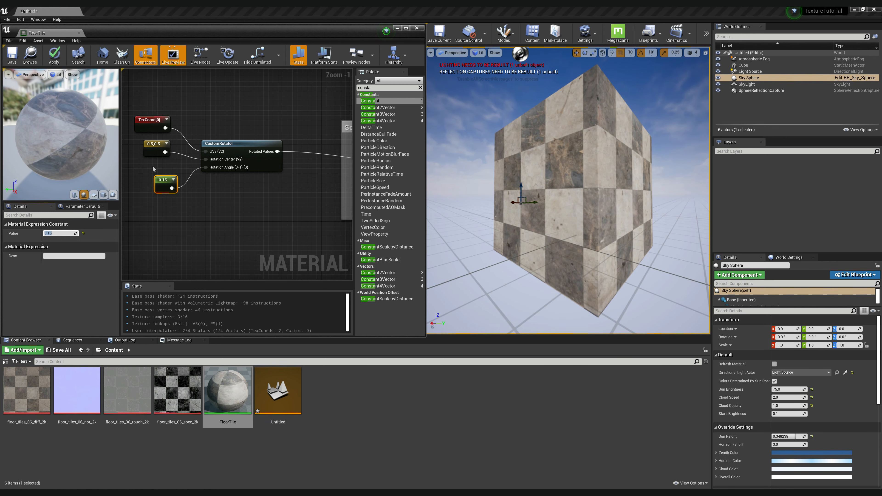
pyautogui.click(16, 57)
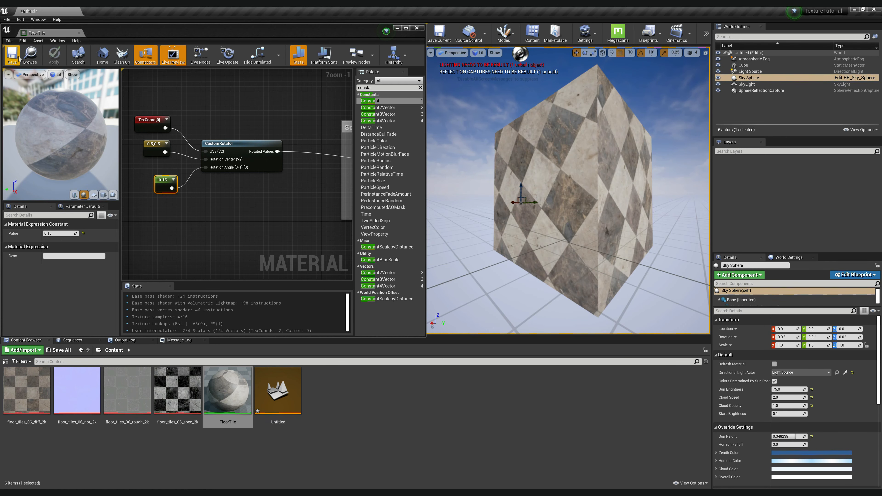
pyautogui.moveTo(160, 190); pyautogui.dragTo(154, 183)
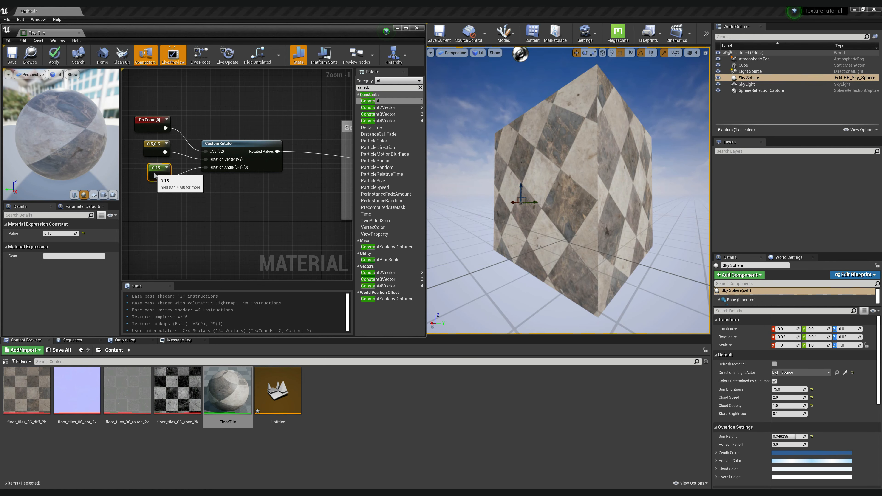
pyautogui.click(161, 203)
# Step: Add a Divide node in the empty area beneath the 0.15 Constant of the rotation setup
pyautogui.moveTo(170, 205); pyautogui.dragTo(233, 208, button='right')
pyautogui.click(370, 88)
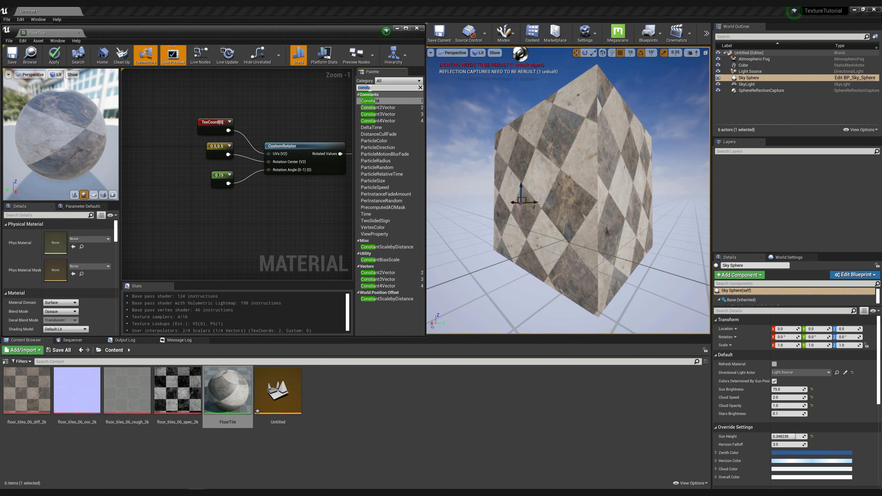
pyautogui.write('divi')
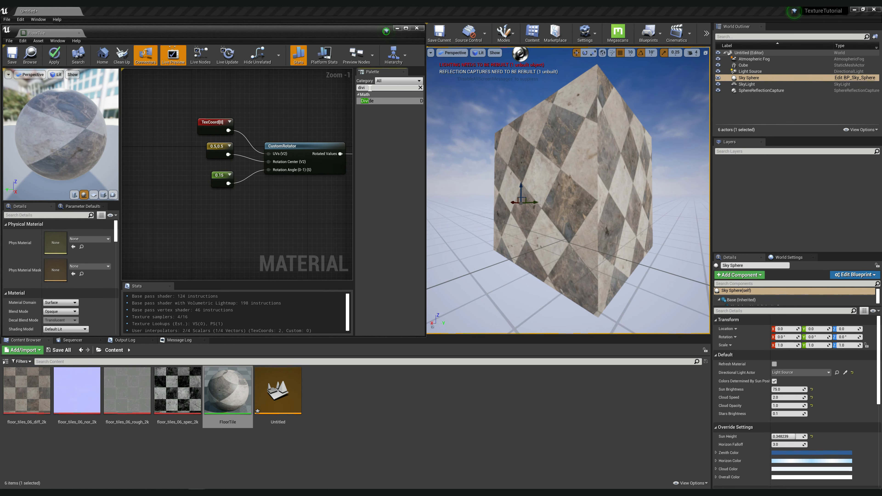
pyautogui.moveTo(372, 101); pyautogui.dragTo(224, 207)
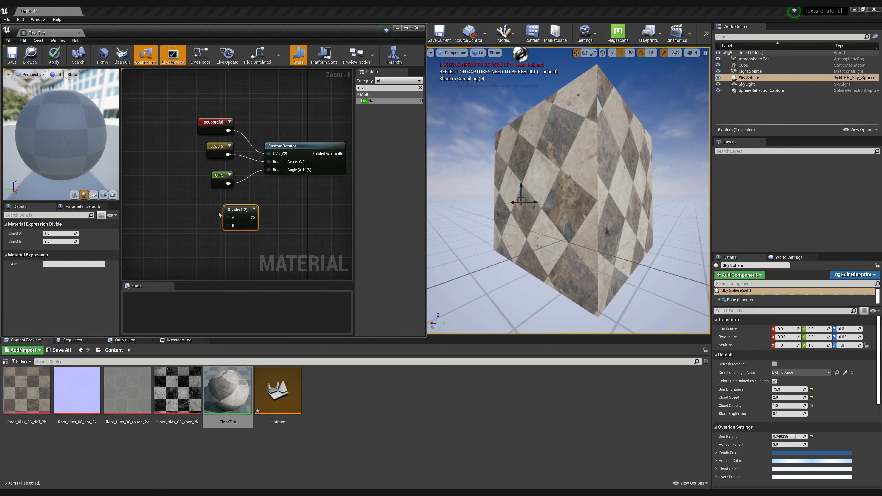
# Step: Move the 0.15 Constant out beside the Divide node, duplicate it below, and set the copy's value to 360
pyautogui.moveTo(226, 174); pyautogui.dragTo(167, 226)
pyautogui.hotkey('ctrl', 'c')
pyautogui.hotkey('ctrl', 'v')
pyautogui.click(56, 234)
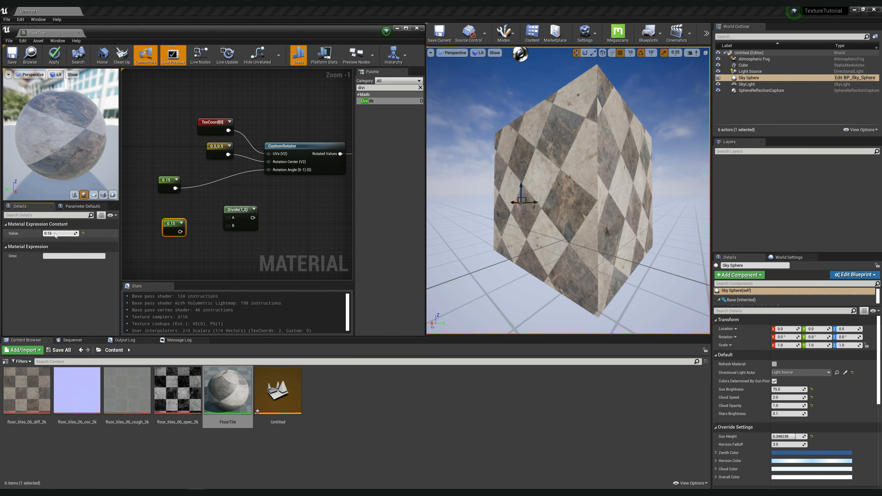
pyautogui.write('360')
pyautogui.press('Return')
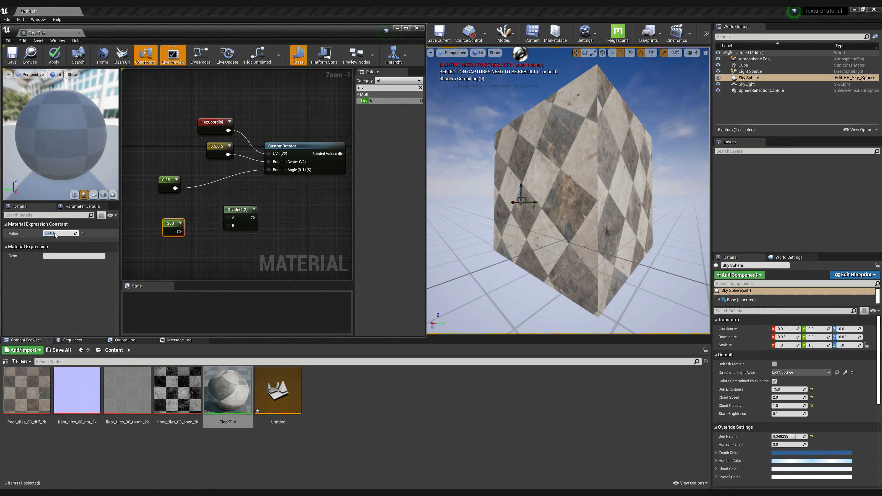
# Step: Feed CustomRotator's Rotation Angle from Divide, with the 360 Constant as input B and the original Constant, set to 0, as input A
pyautogui.moveTo(179, 231); pyautogui.dragTo(267, 169)
pyautogui.moveTo(243, 210); pyautogui.dragTo(231, 184)
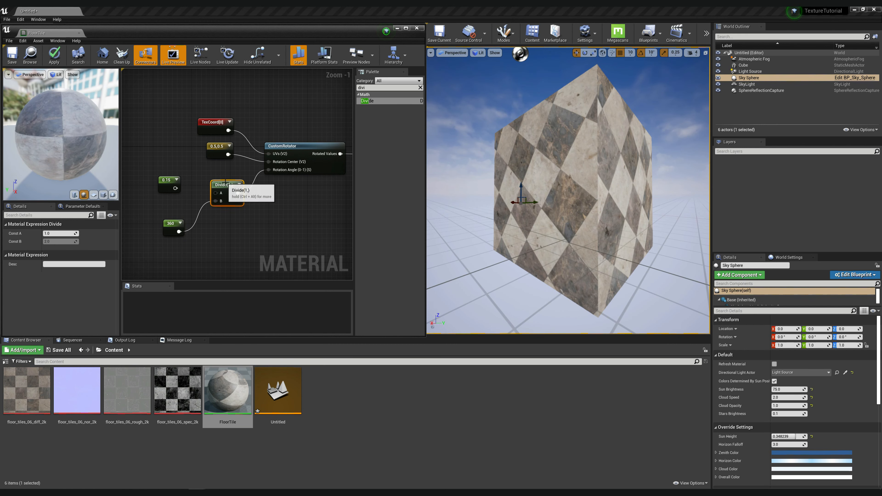
pyautogui.click(168, 180)
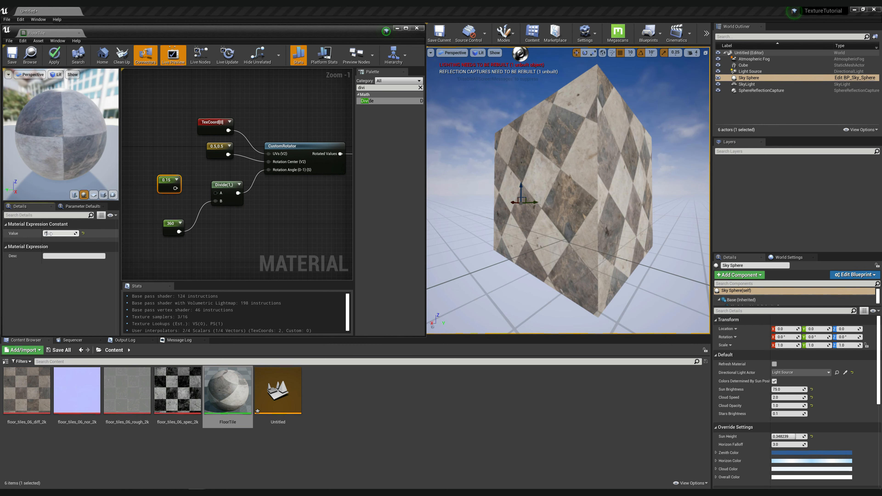
pyautogui.click(48, 233)
pyautogui.write('0')
pyautogui.press('Return')
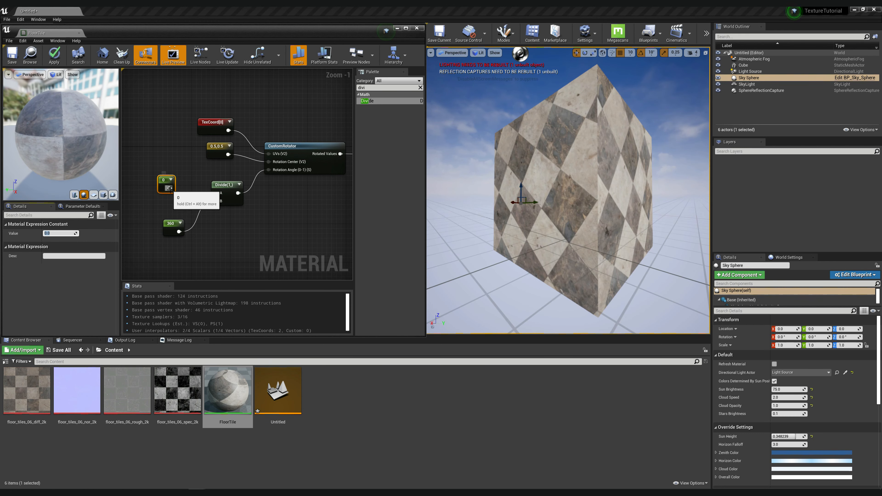
pyautogui.moveTo(170, 188); pyautogui.dragTo(221, 193)
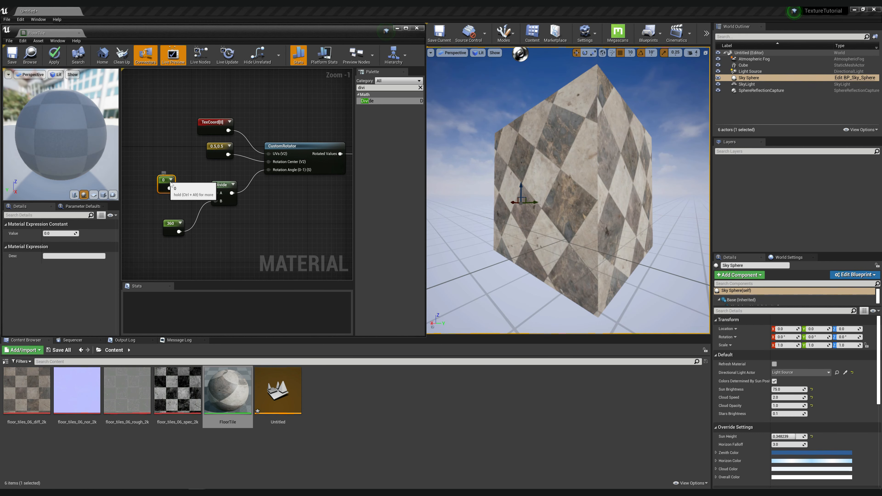
pyautogui.moveTo(170, 182); pyautogui.dragTo(175, 192)
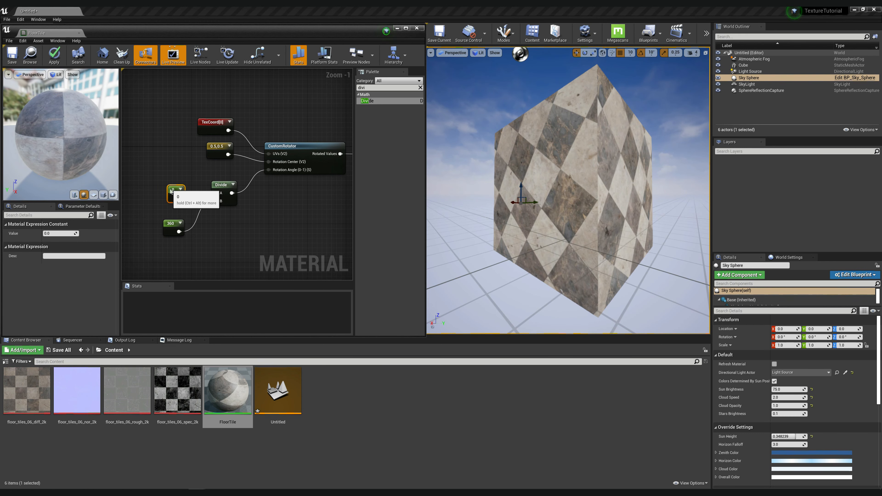
# Step: Set the Constant feeding Divide's A input to 90, line it up above the 360 Constant, and save the material
pyautogui.click(63, 233)
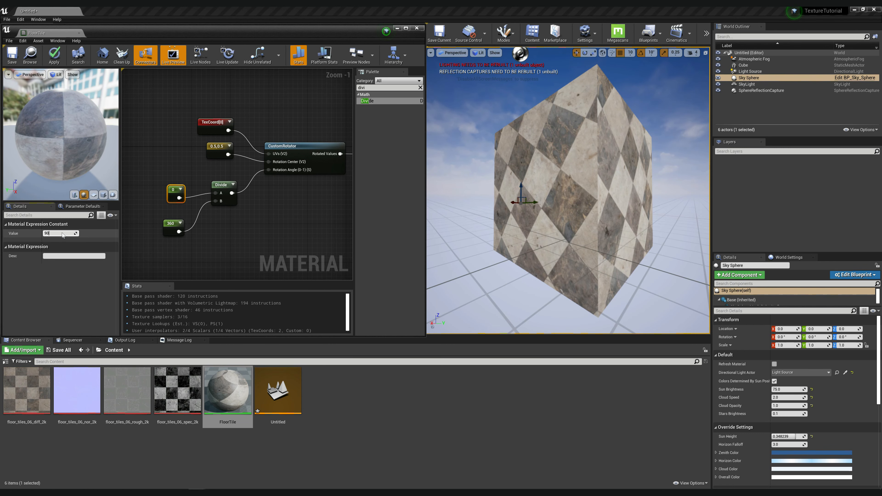
pyautogui.write('90')
pyautogui.press('Return')
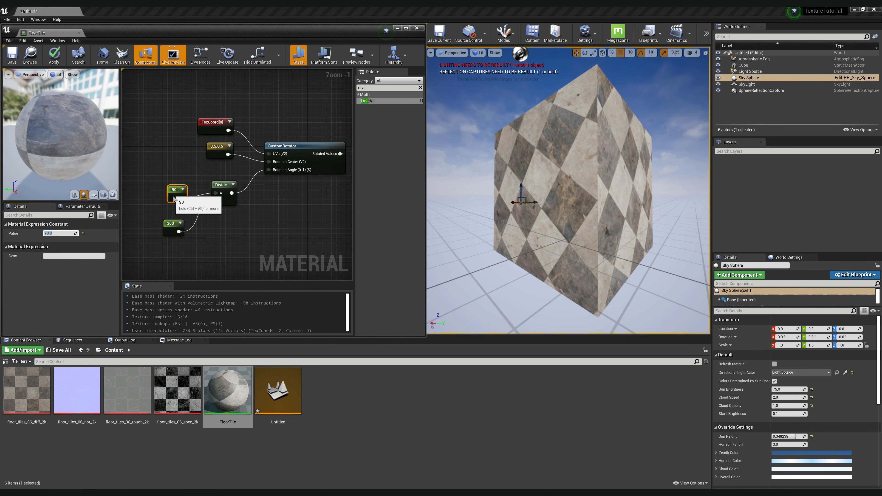
pyautogui.moveTo(275, 172)
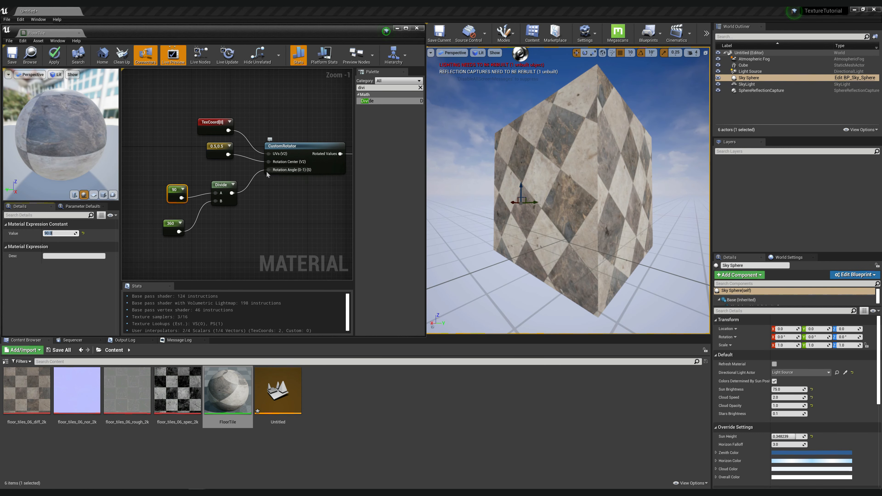
pyautogui.moveTo(173, 189); pyautogui.dragTo(168, 196)
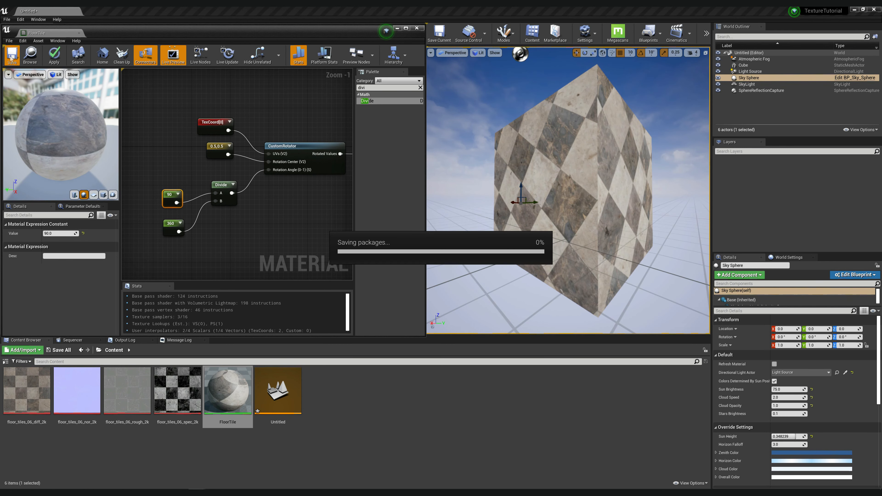
# Step: Group TexCoord, the constants, Divide and CustomRotator in a comment titled "Rotating Node"
pyautogui.scroll(-6, 271, 219)
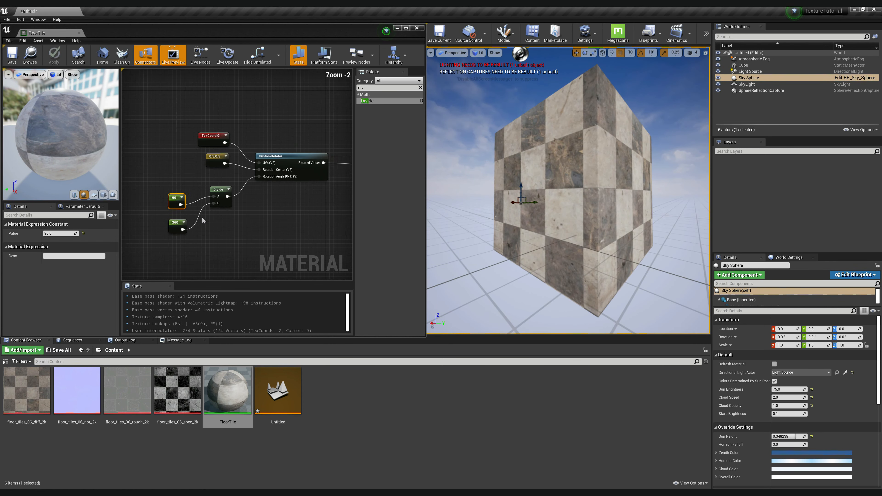
pyautogui.scroll(4, 236, 198)
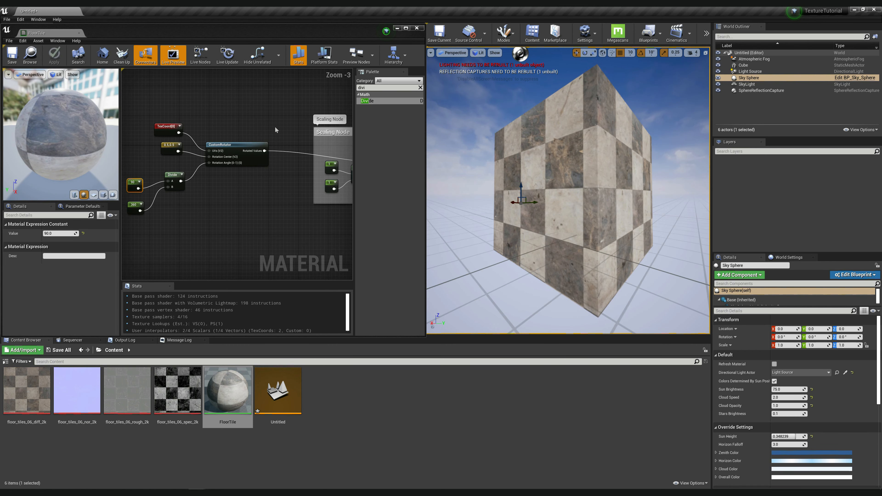
pyautogui.scroll(-1, 275, 130)
pyautogui.moveTo(155, 219); pyautogui.dragTo(278, 120)
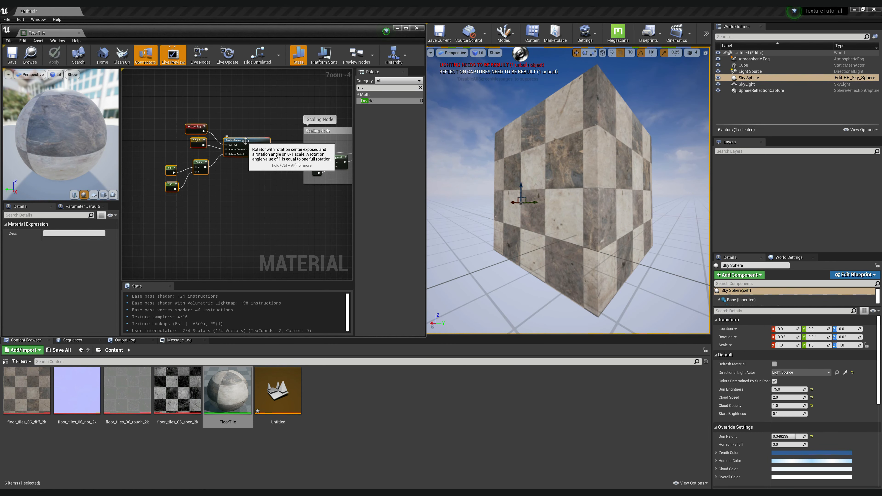
pyautogui.rightClick(243, 144)
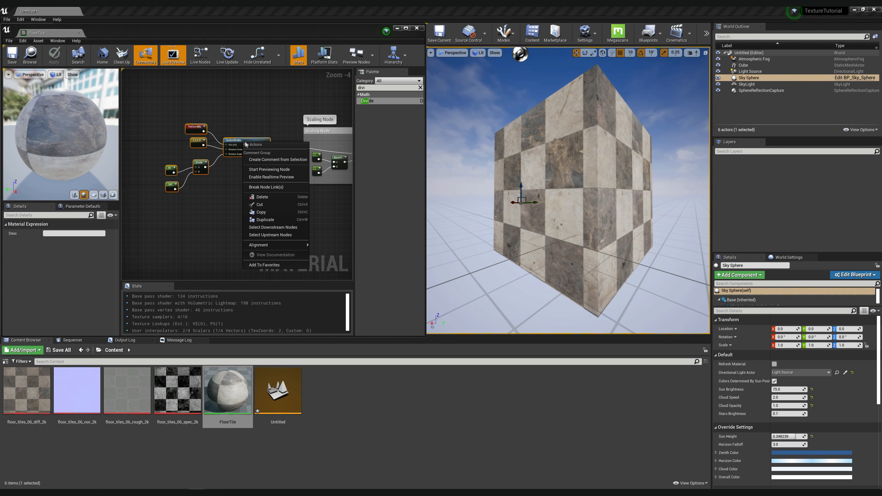
pyautogui.click(258, 159)
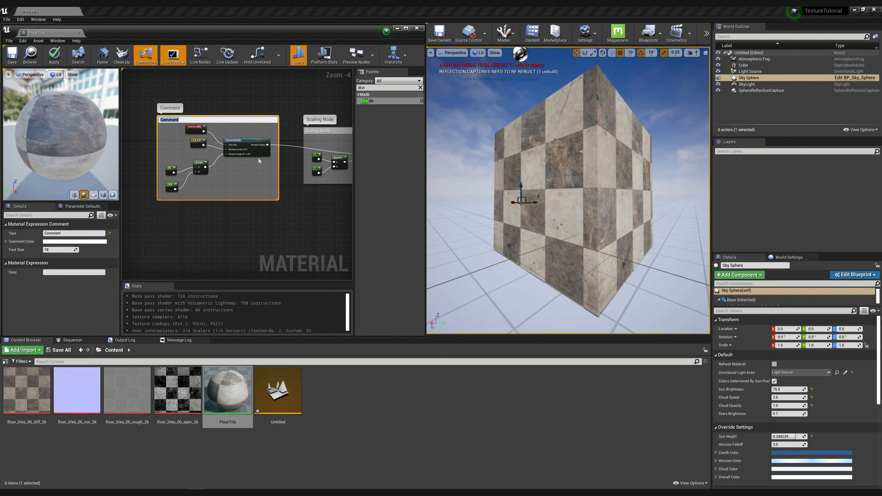
pyautogui.write('Rotating')
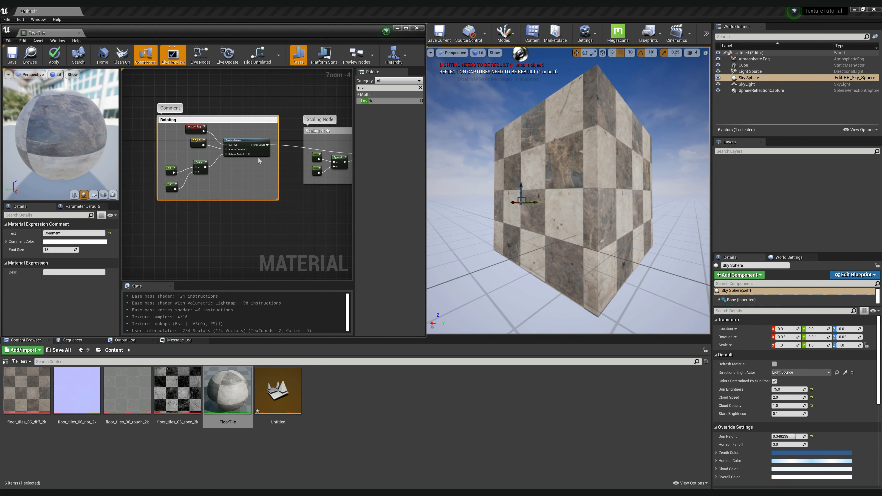
pyautogui.write(' Node')
pyautogui.press('Return')
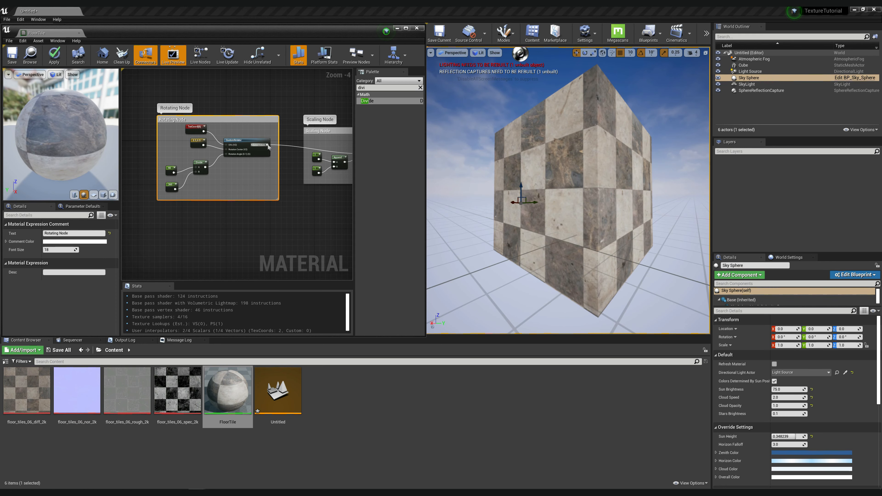
# Step: Move the Rotating Node comment group close beside the Scaling Node group, level with its upper edge
pyautogui.click(258, 160)
pyautogui.moveTo(271, 122); pyautogui.dragTo(232, 135)
pyautogui.keyDown('ctrl'); pyautogui.click(334, 134); pyautogui.keyUp('ctrl')
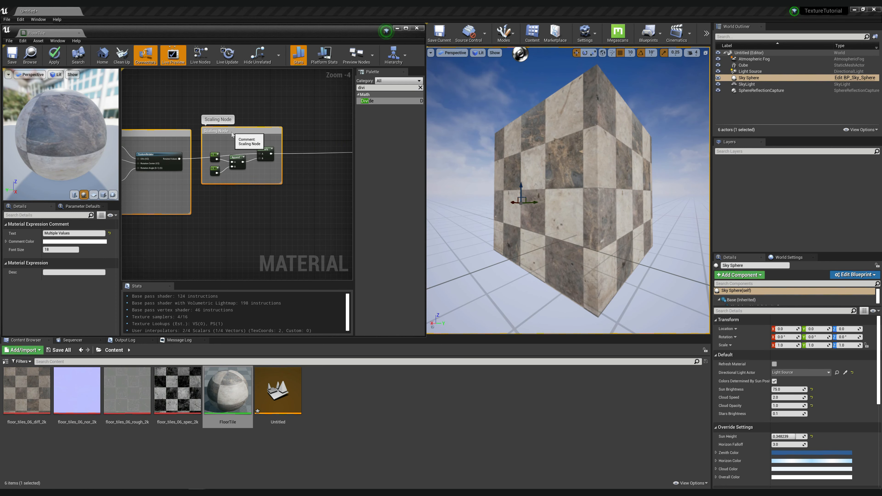
pyautogui.click(232, 114)
# Step: Insert an Add node between the Scaling Node's Multiply output, wired to input A, and the Texture Sample's UVs
pyautogui.scroll(-4, 244, 128)
pyautogui.scroll(1, 248, 150)
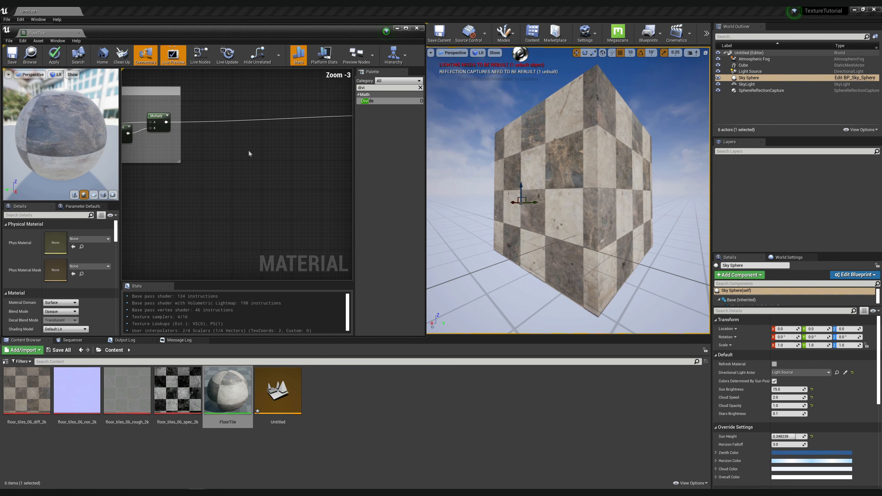
pyautogui.doubleClick(362, 88)
pyautogui.write('add')
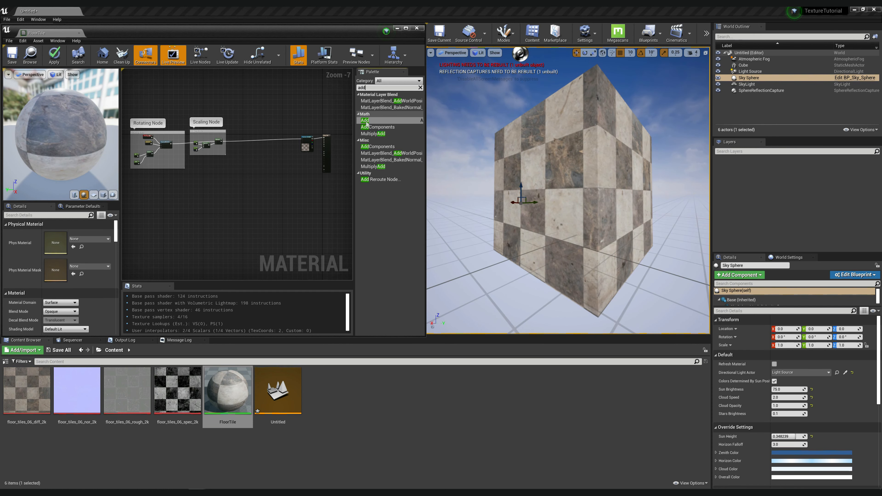
pyautogui.moveTo(365, 125); pyautogui.dragTo(248, 112)
pyautogui.scroll(5, 311, 164)
pyautogui.scroll(-2, 234, 115)
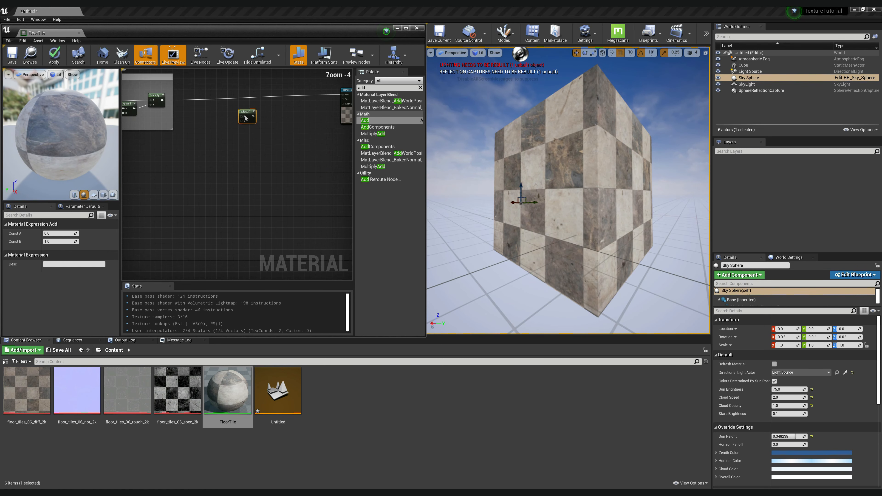
pyautogui.rightClick(233, 112)
pyautogui.moveTo(168, 101); pyautogui.dragTo(324, 95)
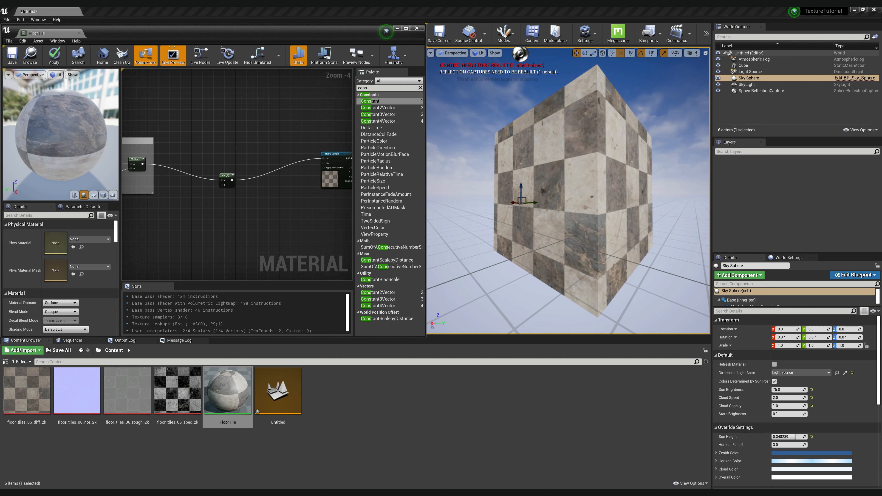
# Step: Add a Constant connected to the Add node's B input and place it just beside and below that node
pyautogui.scroll(4, 165, 185)
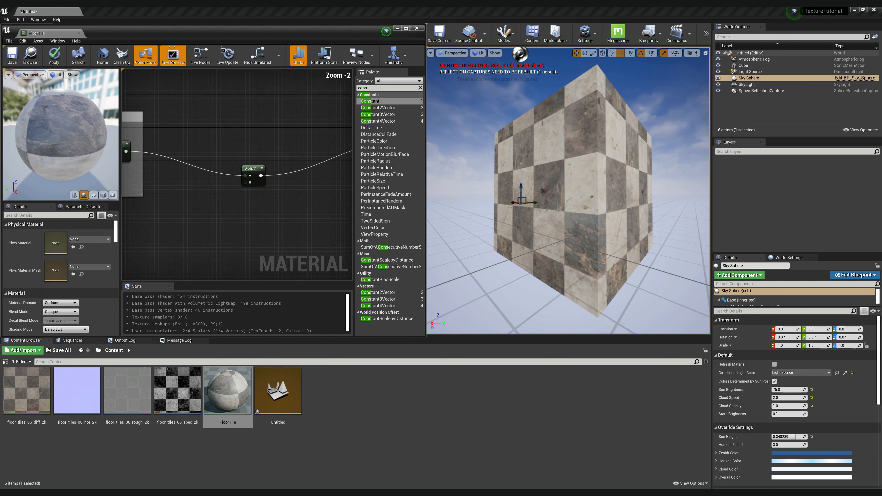
pyautogui.click(372, 89)
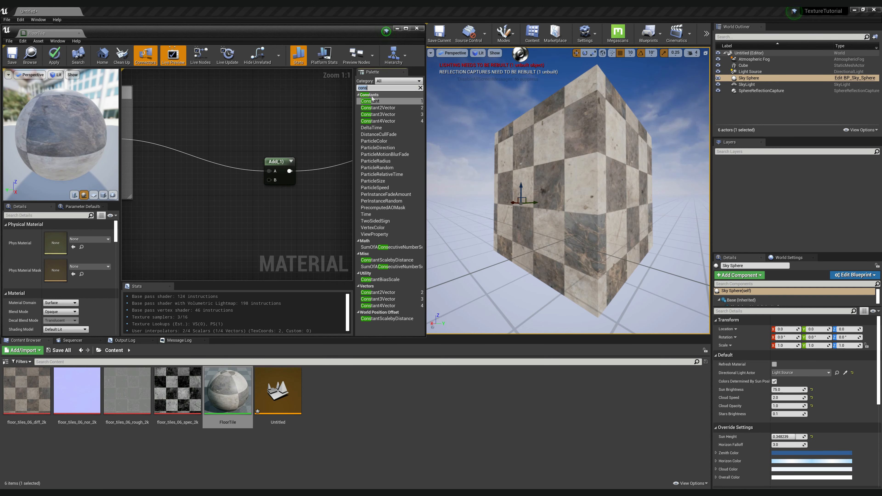
pyautogui.moveTo(372, 98); pyautogui.dragTo(271, 180)
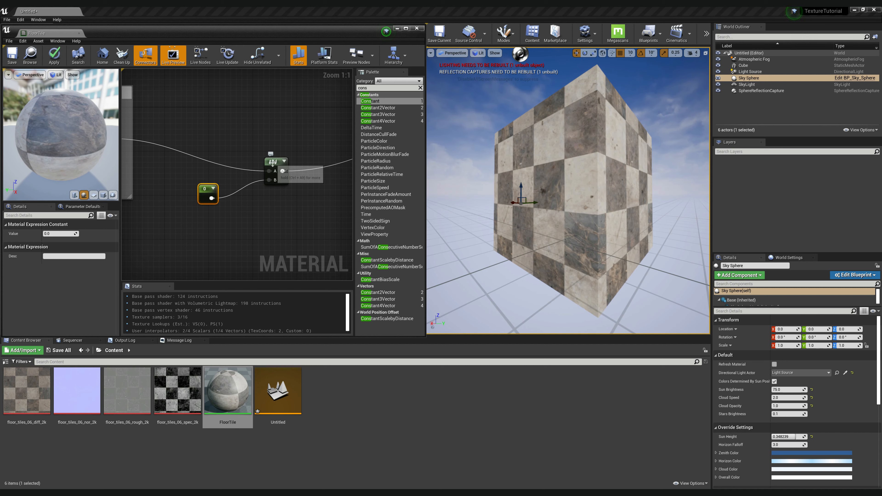
pyautogui.moveTo(206, 193); pyautogui.dragTo(221, 199)
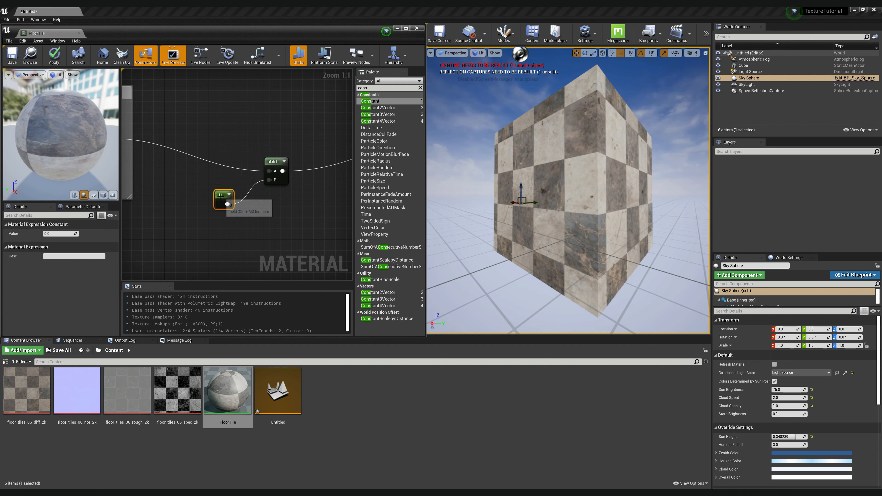
pyautogui.moveTo(213, 192); pyautogui.dragTo(220, 192)
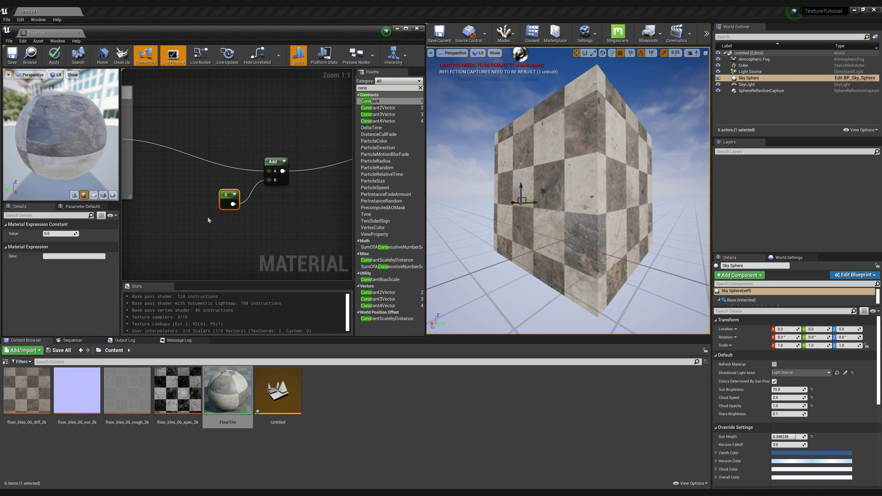
# Step: Set the Constant feeding the Add node's B input to 0.2
pyautogui.scroll(-7, 181, 184)
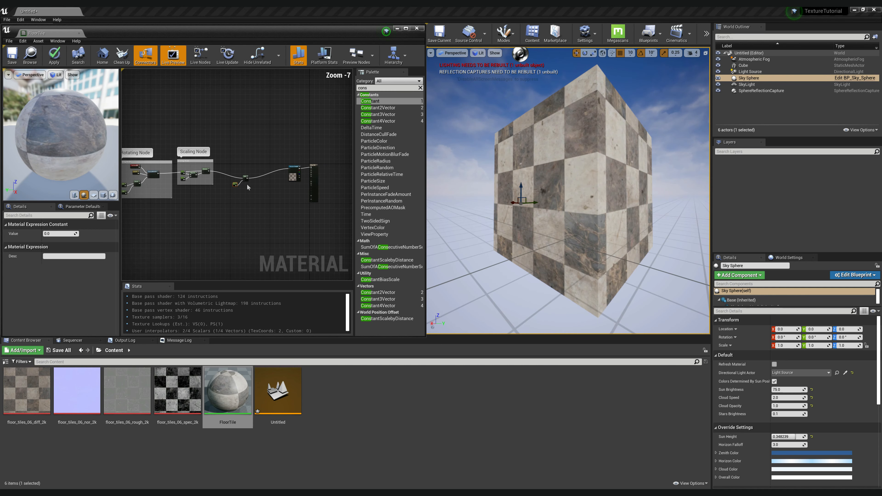
pyautogui.scroll(7, 249, 181)
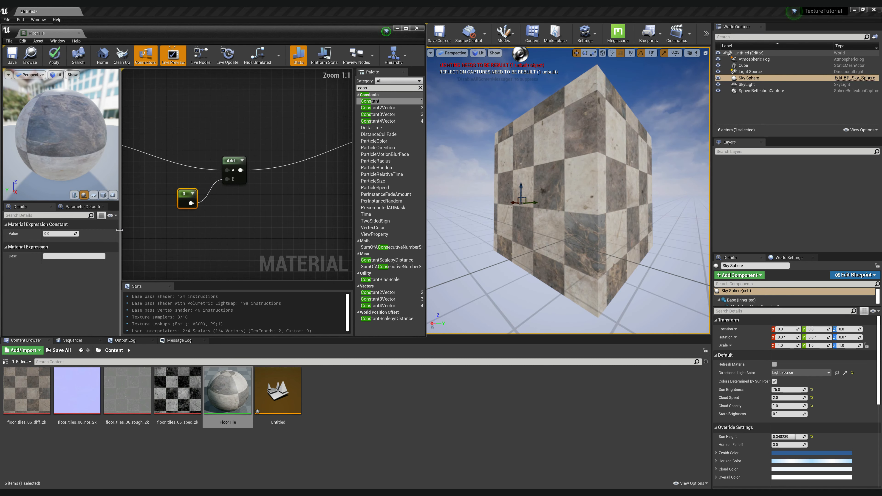
pyautogui.click(58, 232)
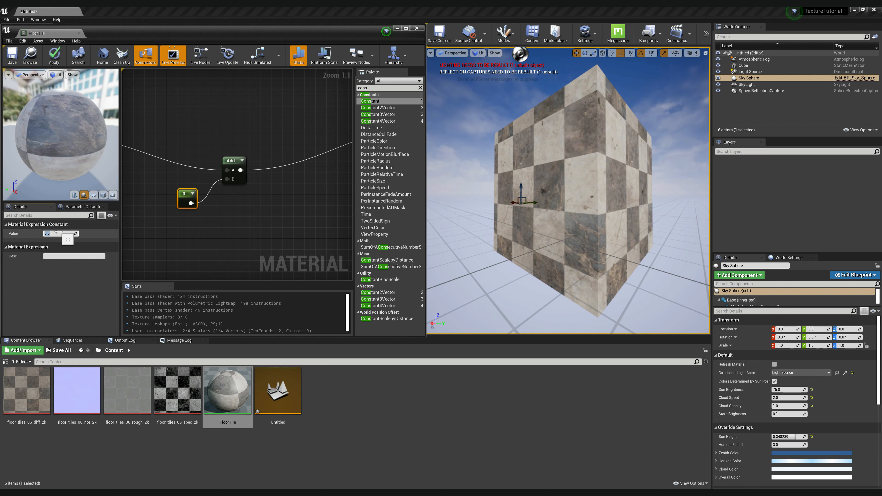
pyautogui.write('0.2')
pyautogui.press('Return')
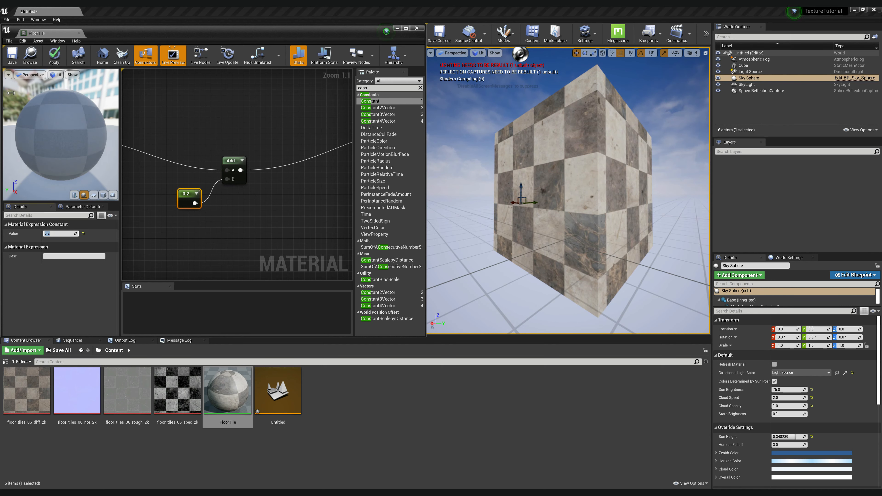
# Step: Raise the Constant feeding the Add node's B input to about 0.397 and save the material
pyautogui.hotkey('ctrl', 's')
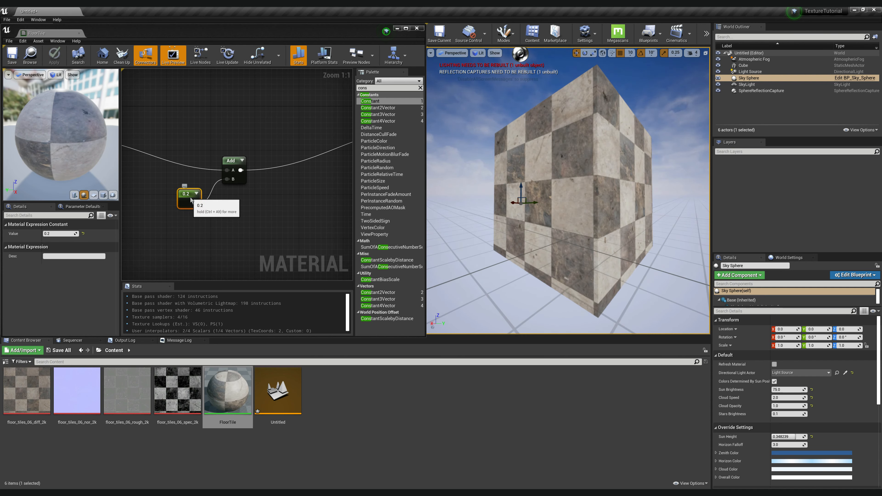
pyautogui.moveTo(59, 233); pyautogui.dragTo(71, 233)
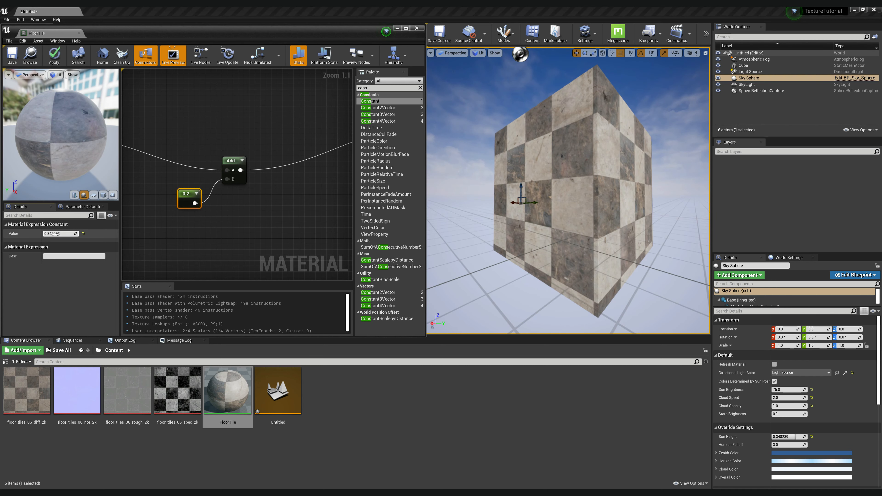
pyautogui.click(12, 56)
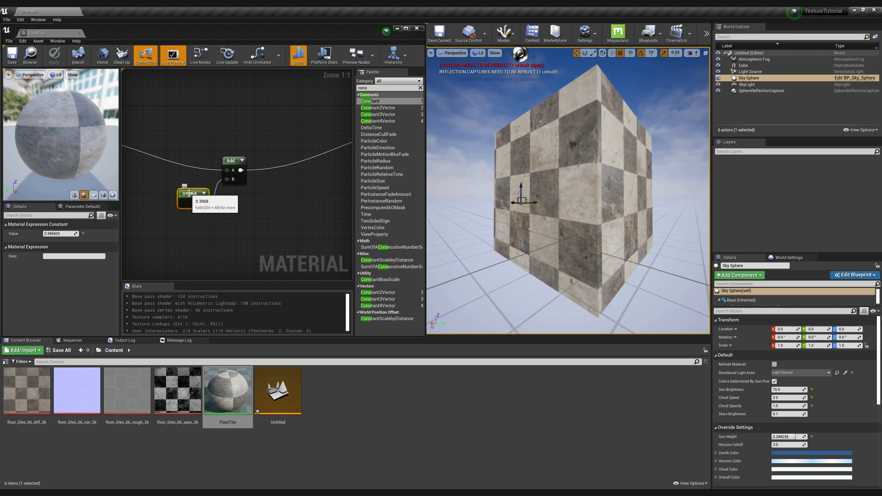
# Step: Move the Constant away from the Add node and insert an AppendVector node between them, wired from the Constant to A and into Add's B
pyautogui.moveTo(185, 190); pyautogui.dragTo(176, 189)
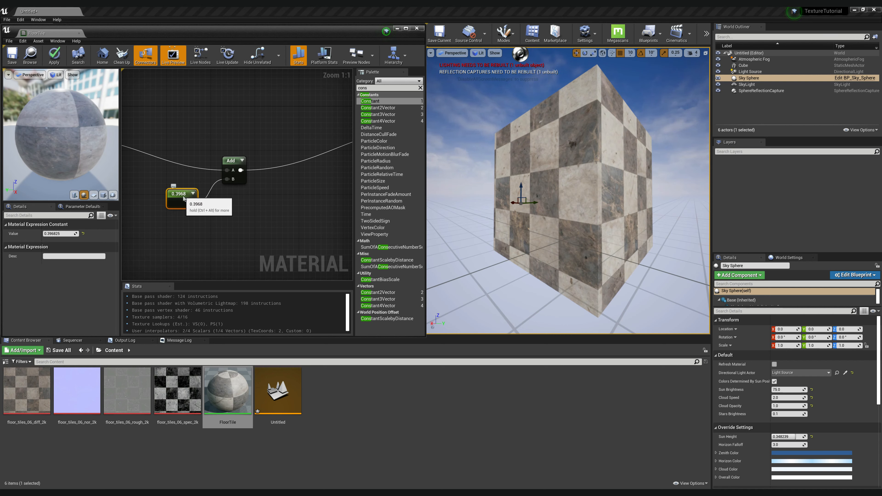
pyautogui.moveTo(183, 196); pyautogui.dragTo(153, 195)
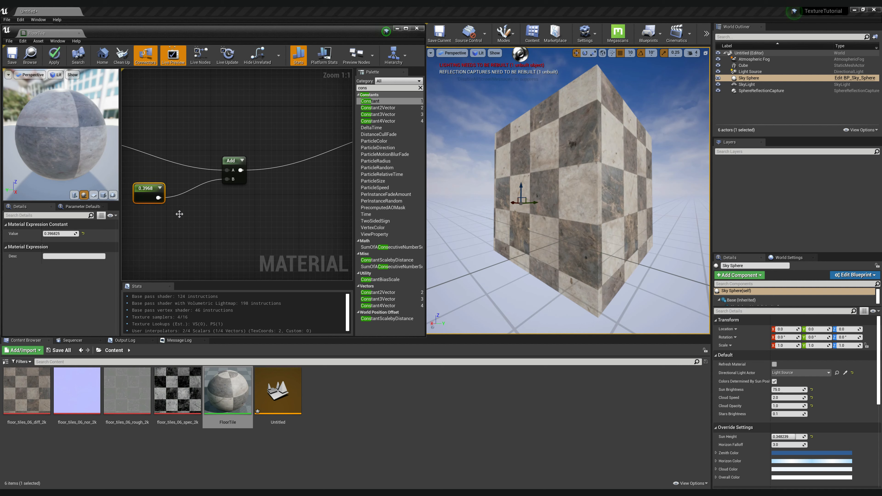
pyautogui.moveTo(181, 223); pyautogui.dragTo(245, 208, button='right')
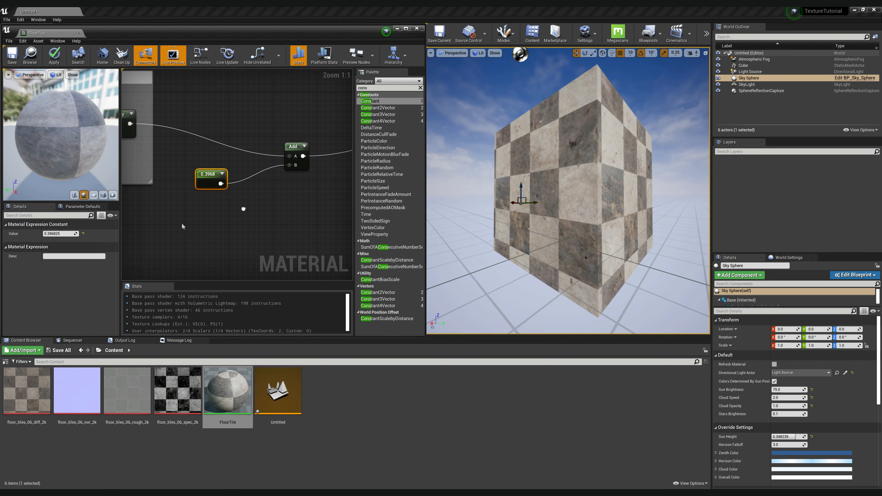
pyautogui.click(382, 88)
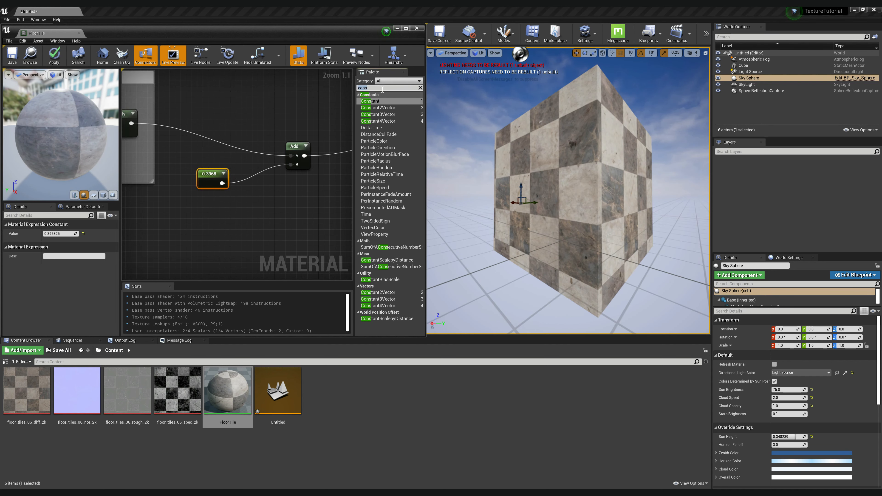
pyautogui.press('BackSpace')
pyautogui.press('BackSpace')
pyautogui.press('BackSpace')
pyautogui.press('BackSpace')
pyautogui.write('appe')
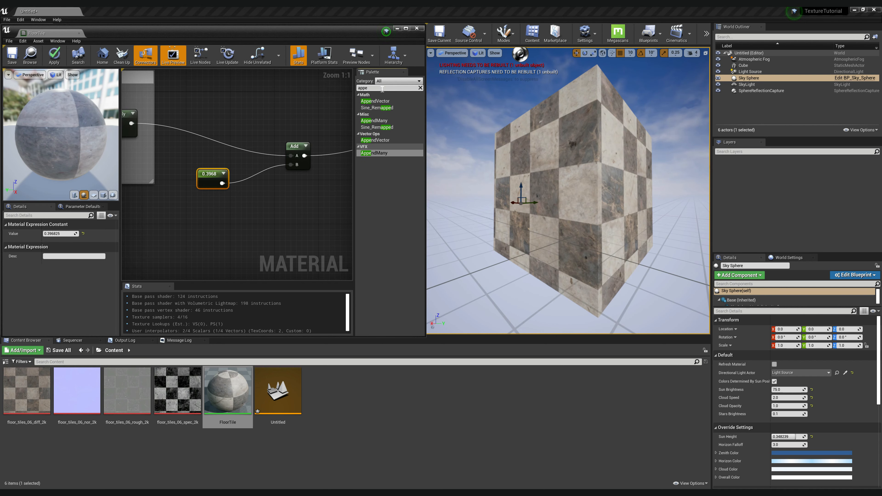
pyautogui.moveTo(392, 101); pyautogui.dragTo(291, 164)
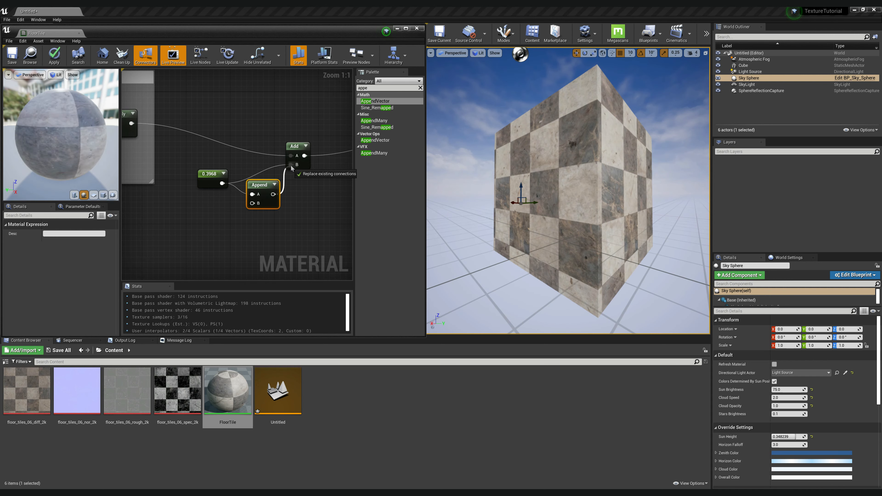
# Step: Duplicate the Constant, place the copy directly below it, and connect it to the Append node's B input
pyautogui.click(208, 179)
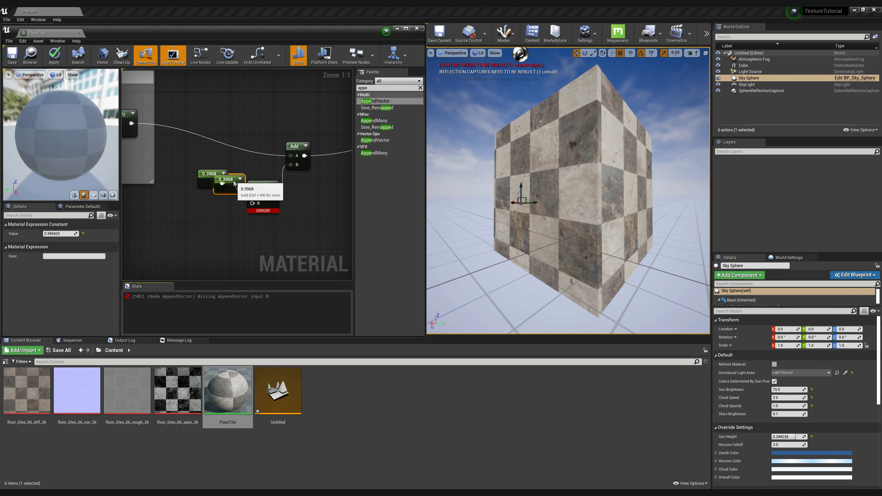
pyautogui.hotkey('ctrl', 'w')
pyautogui.moveTo(223, 222); pyautogui.dragTo(253, 203)
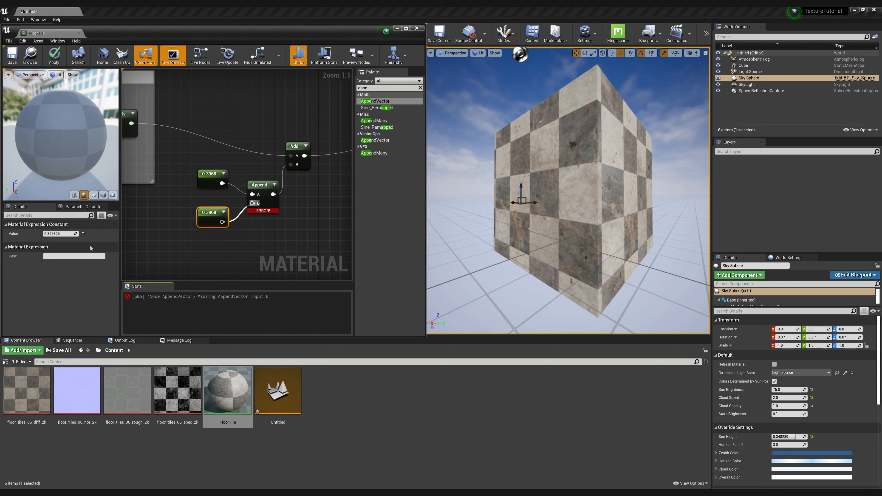
# Step: Set both Constants feeding the Append node to 1 and save the material
pyautogui.click(61, 233)
pyautogui.write('1')
pyautogui.press('Return')
pyautogui.click(210, 174)
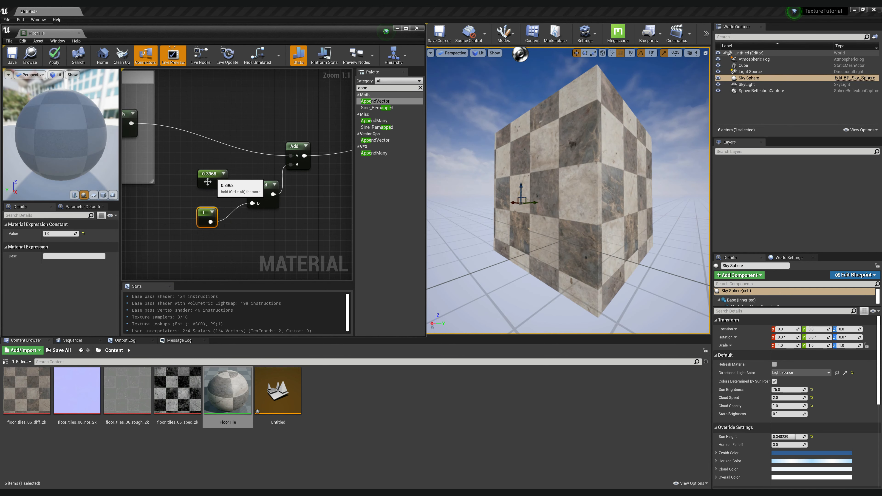
pyautogui.click(71, 233)
pyautogui.write('1')
pyautogui.press('Return')
pyautogui.click(184, 227)
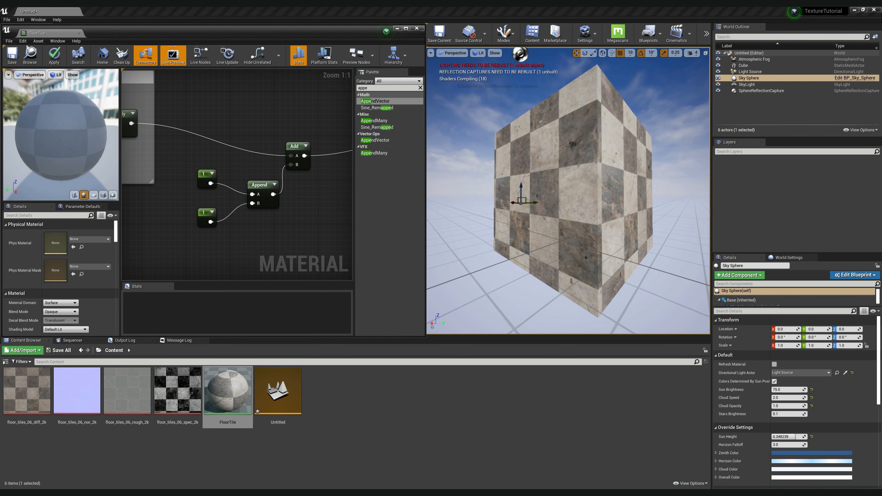
pyautogui.click(13, 56)
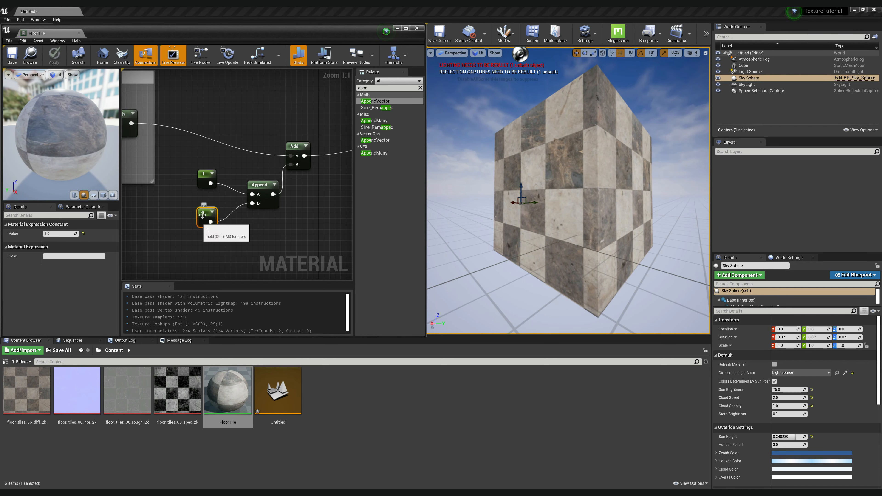
# Step: Set the Constant on the Append node's B input to about 1.209 and save the material
pyautogui.click(203, 218)
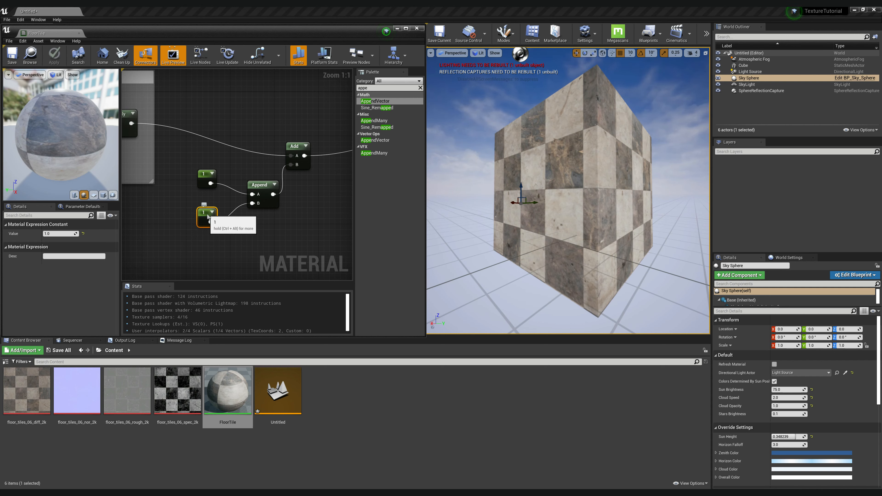
pyautogui.moveTo(68, 233); pyautogui.dragTo(70, 238)
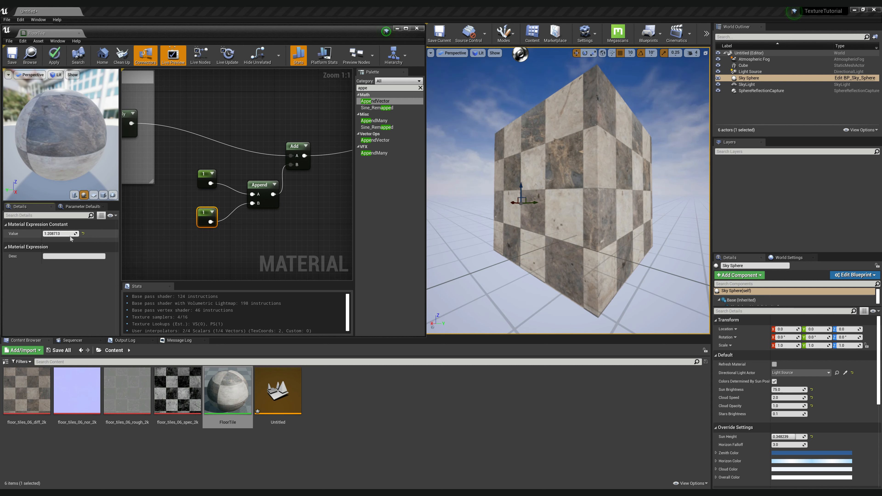
pyautogui.click(20, 50)
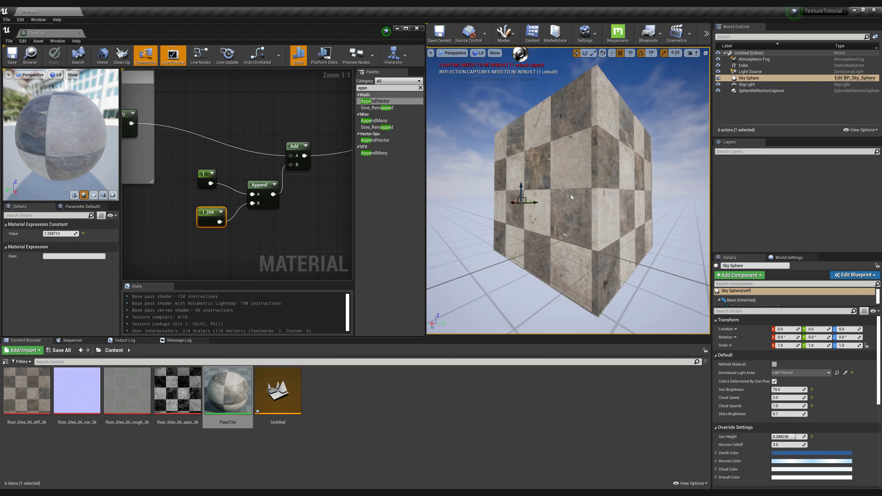
# Step: Adjust the Constant on the Append node's A input to about 1.388, saving the material to update the cube
pyautogui.click(204, 181)
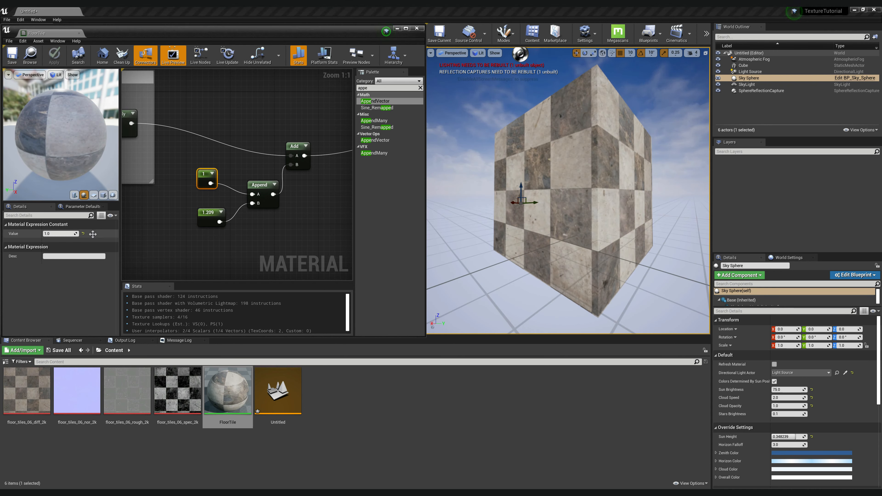
pyautogui.moveTo(56, 233); pyautogui.dragTo(73, 233)
pyautogui.click(12, 59)
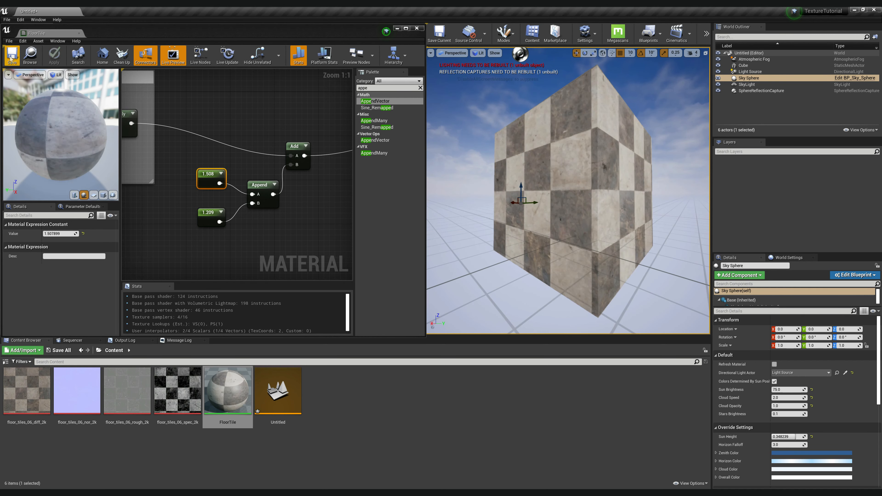
pyautogui.moveTo(71, 233); pyautogui.dragTo(64, 234)
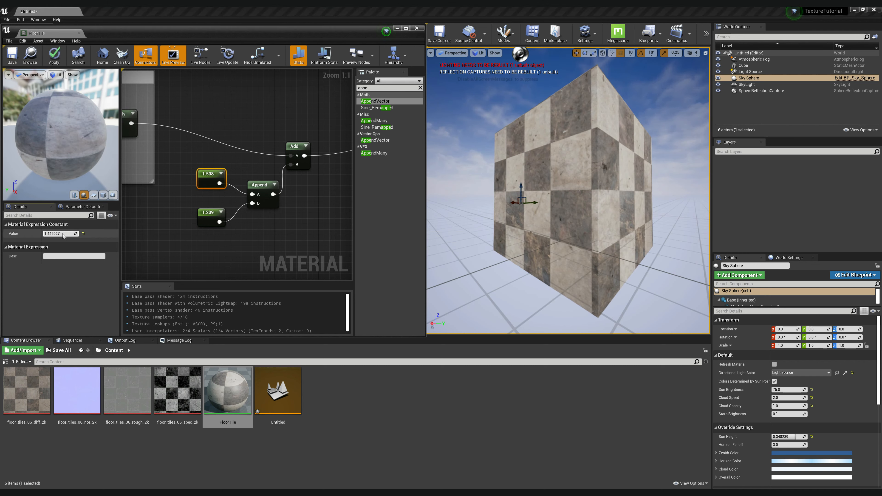
pyautogui.click(12, 56)
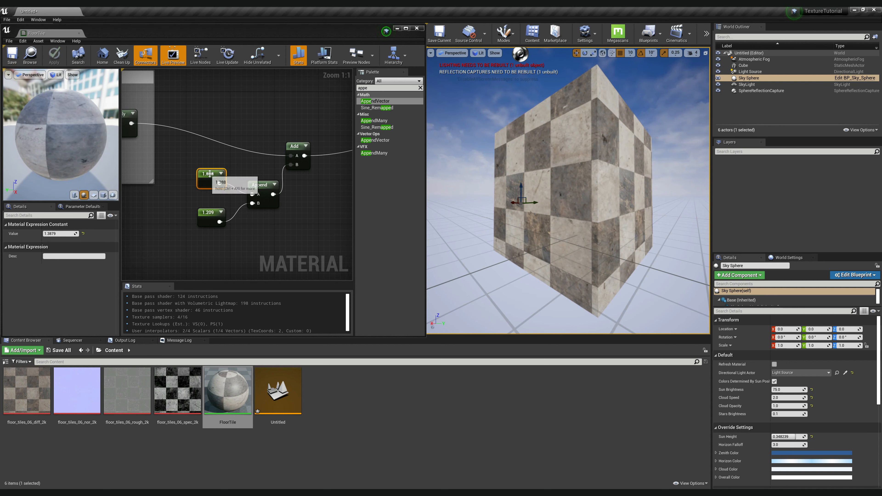
# Step: Group the two offset Constants, Append and Add nodes in a comment titled "Location Node"
pyautogui.scroll(-2, 287, 214)
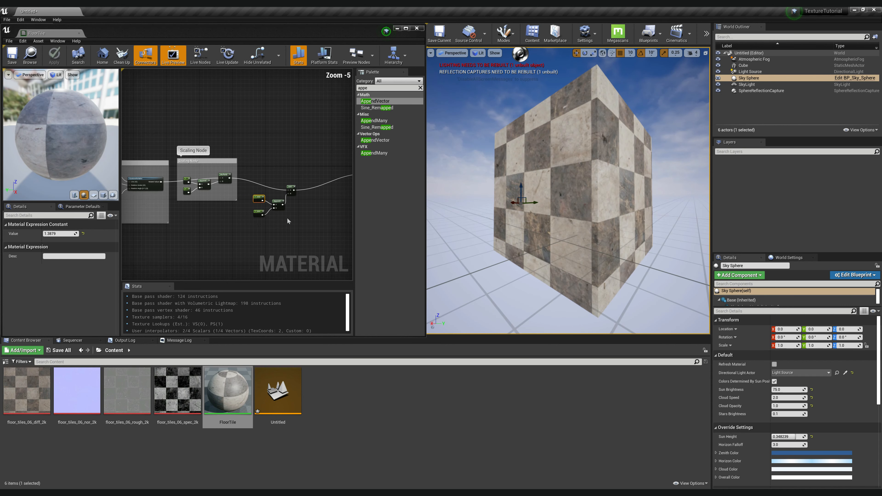
pyautogui.moveTo(296, 158); pyautogui.dragTo(215, 235)
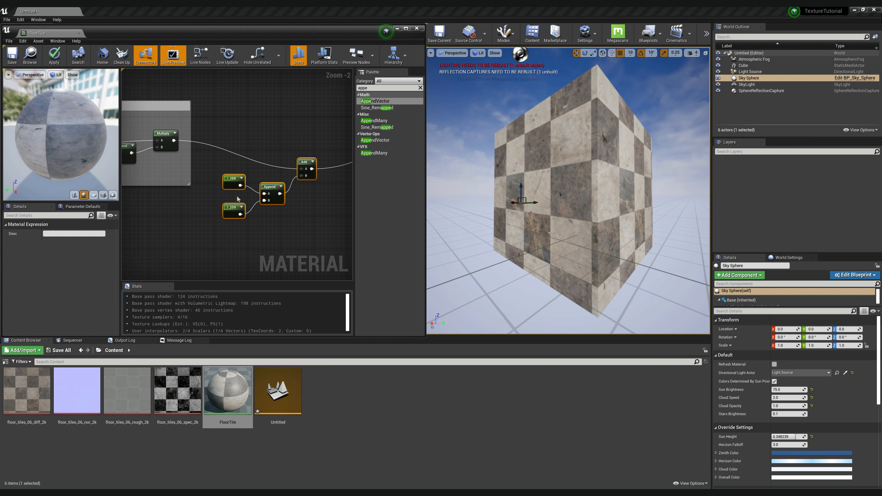
pyautogui.rightClick(232, 181)
pyautogui.click(256, 197)
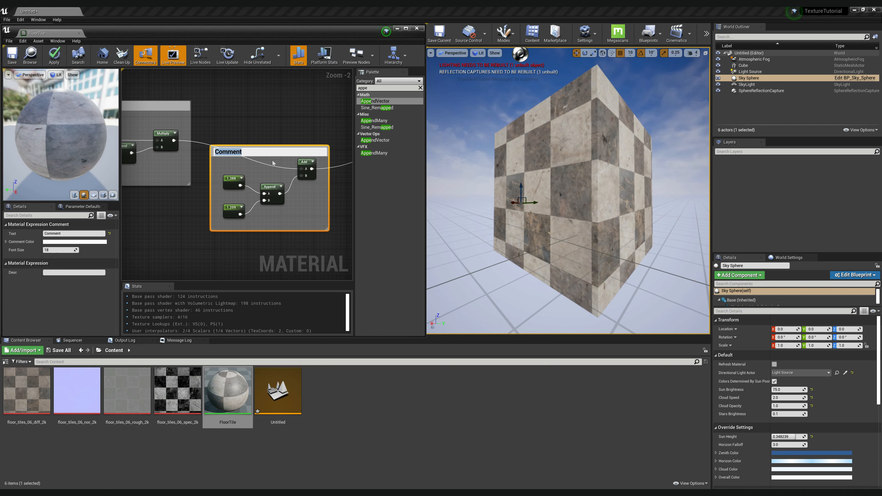
pyautogui.write('Location')
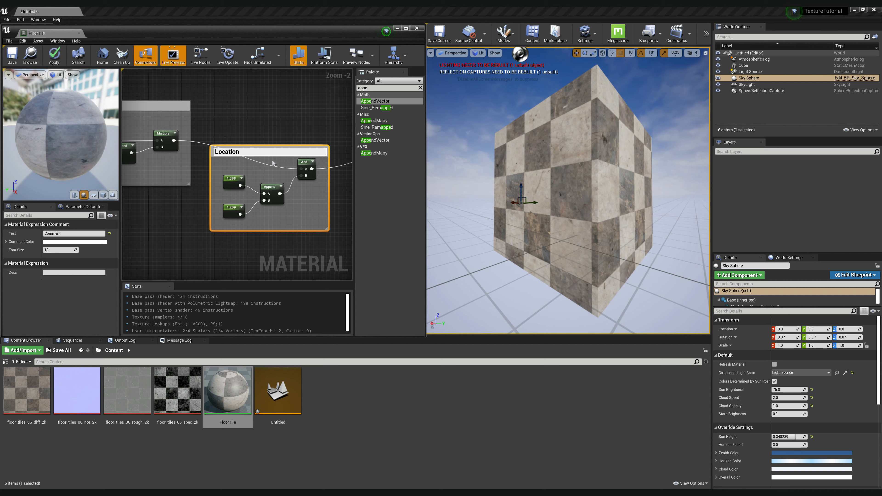
pyautogui.write(' Node')
pyautogui.press('Return')
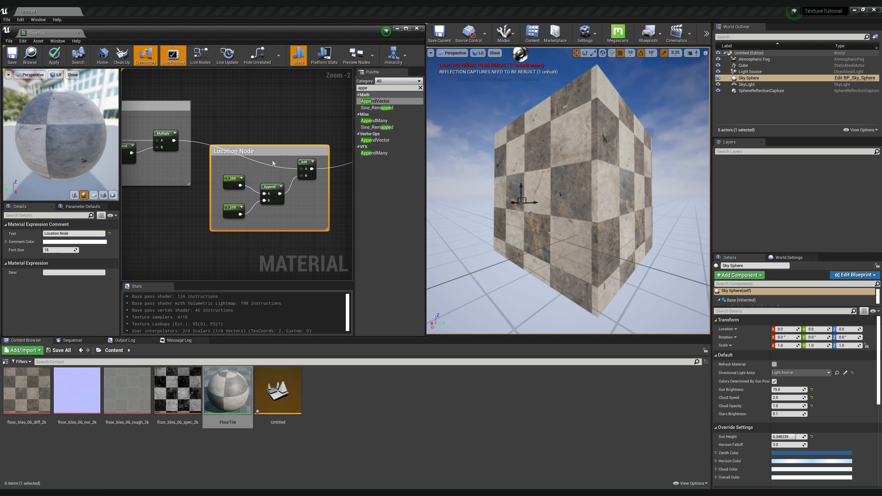
# Step: Move the Location Node comment group close beside the Scaling Node group, level with its upper edge
pyautogui.moveTo(296, 155); pyautogui.dragTo(298, 103, button='right')
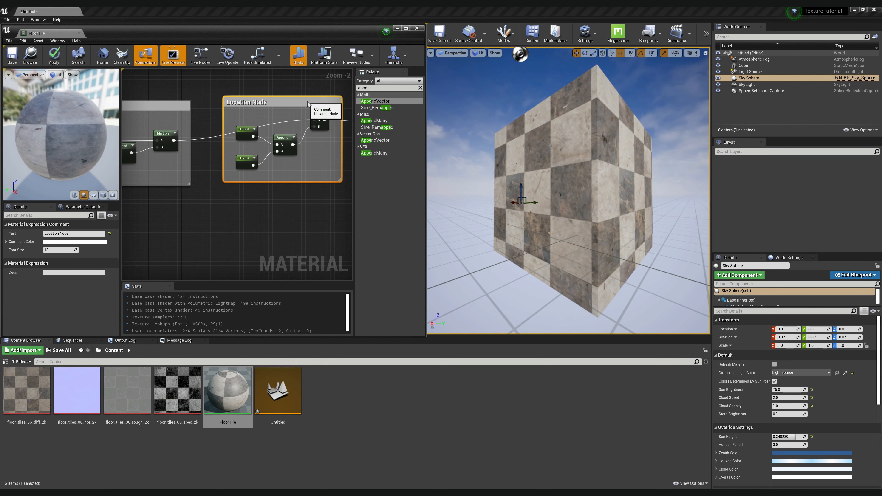
pyautogui.scroll(-5, 294, 189)
pyautogui.scroll(2, 214, 183)
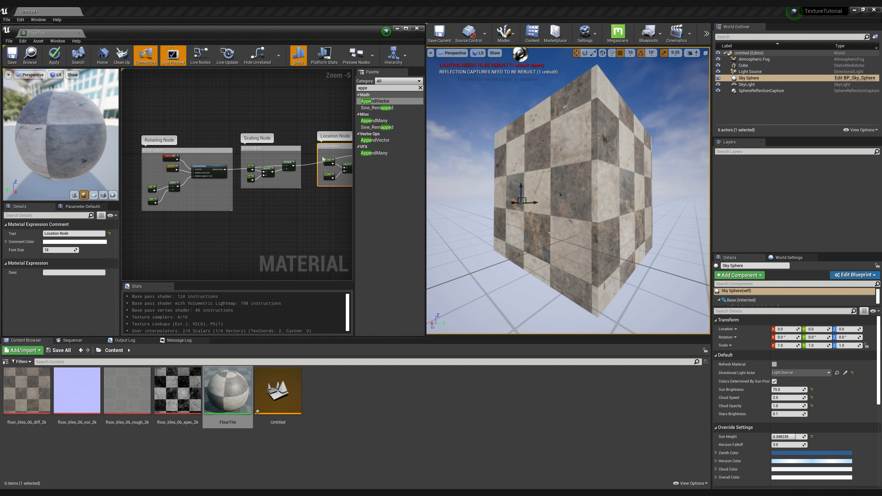
pyautogui.moveTo(322, 157); pyautogui.dragTo(314, 158)
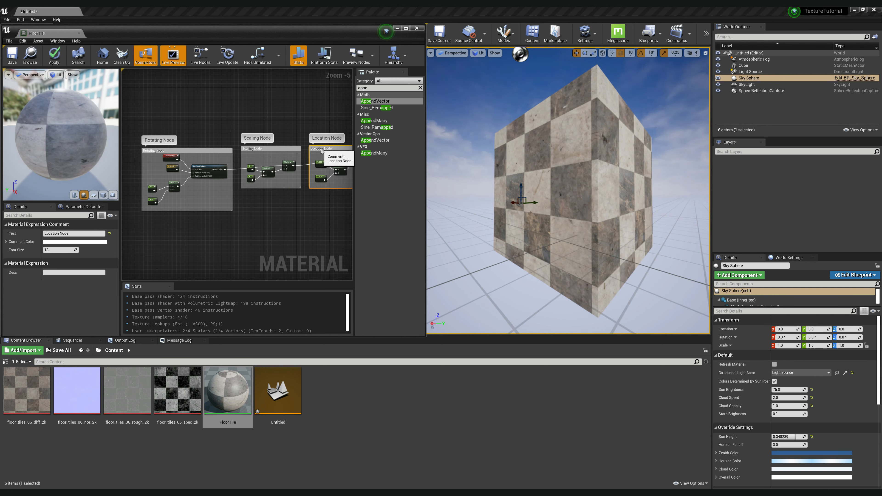
pyautogui.click(279, 125)
# Step: Move the Texture Sample node closer to the Location Node comment group
pyautogui.scroll(-3, 279, 123)
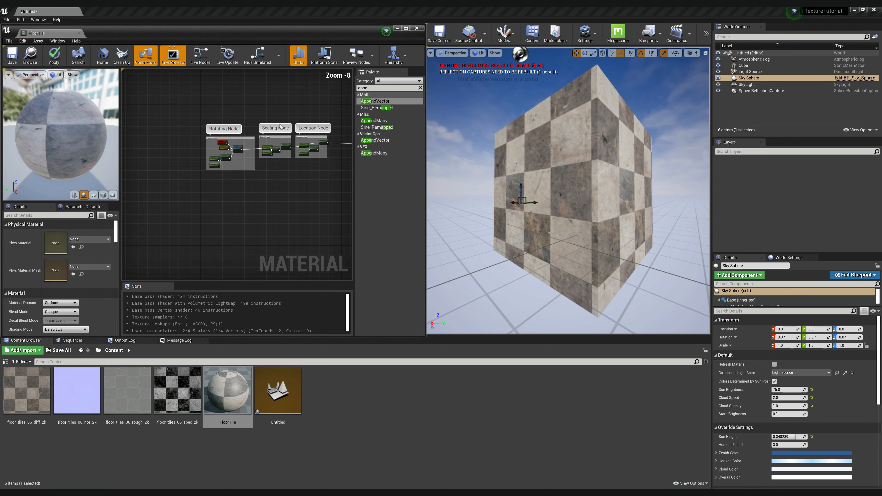
pyautogui.moveTo(289, 109); pyautogui.dragTo(250, 132, button='right')
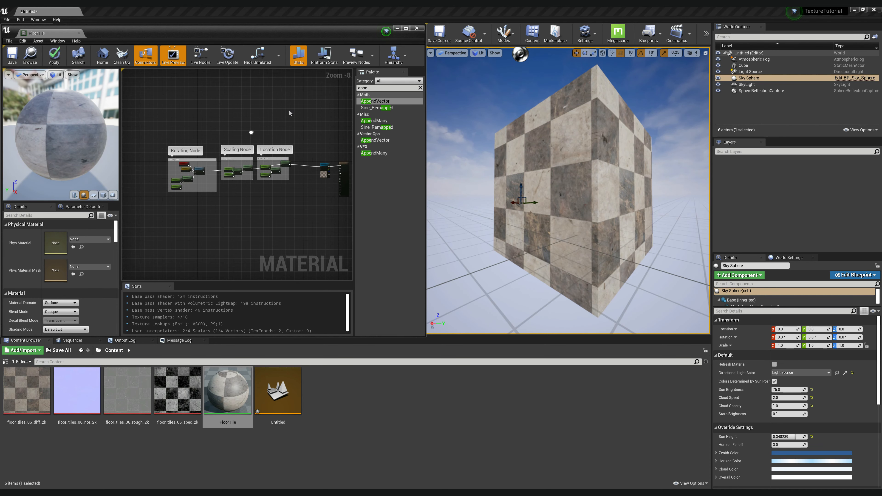
pyautogui.click(325, 168)
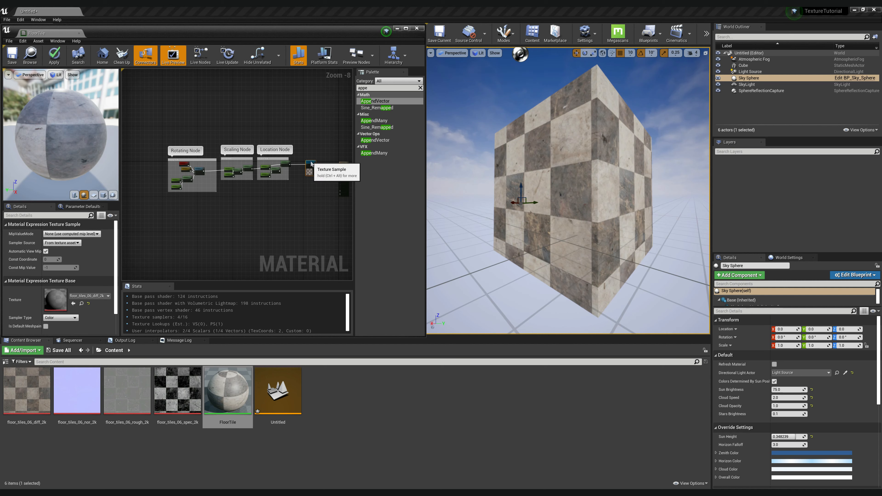
pyautogui.scroll(6, 323, 170)
pyautogui.scroll(-6, 247, 177)
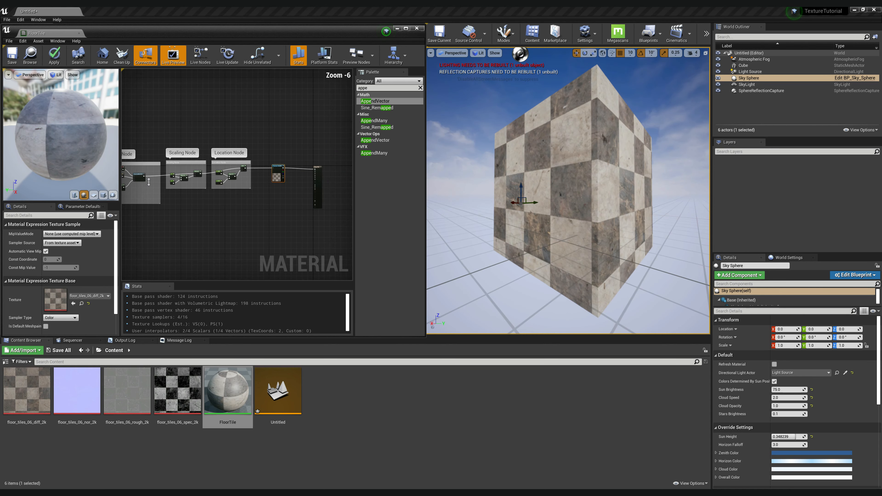
pyautogui.scroll(1, 175, 218)
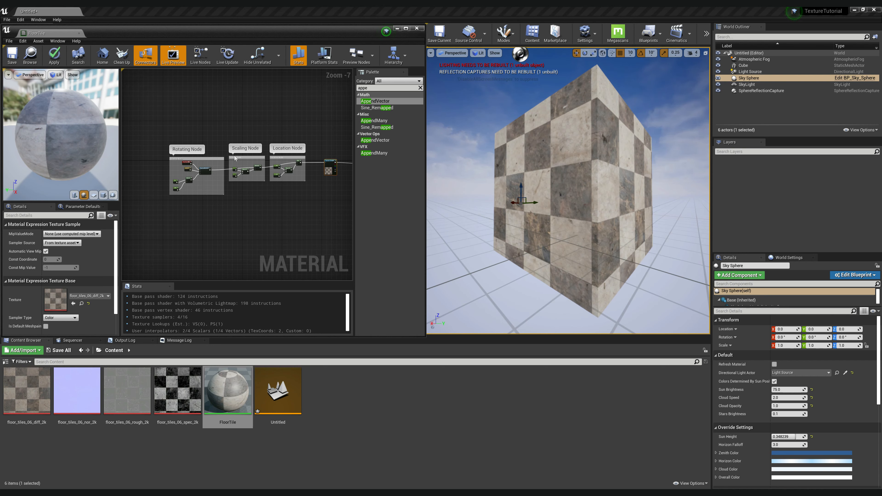
pyautogui.scroll(5, 156, 203)
pyautogui.scroll(-2, 243, 181)
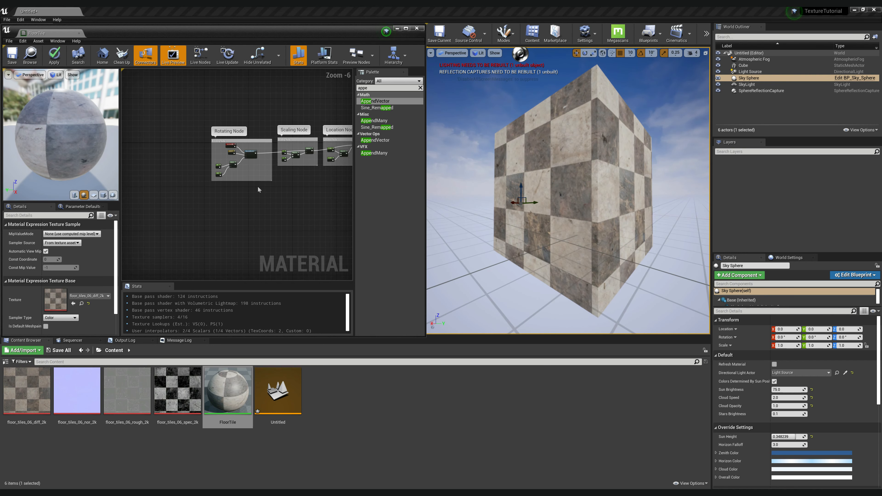
# Step: Convert the Constant feeding the Append node's A input in the Location Node group to a parameter named "U Offset"
pyautogui.scroll(-1, 222, 192)
pyautogui.rightClick(222, 195)
pyautogui.click(316, 175)
pyautogui.scroll(5, 311, 175)
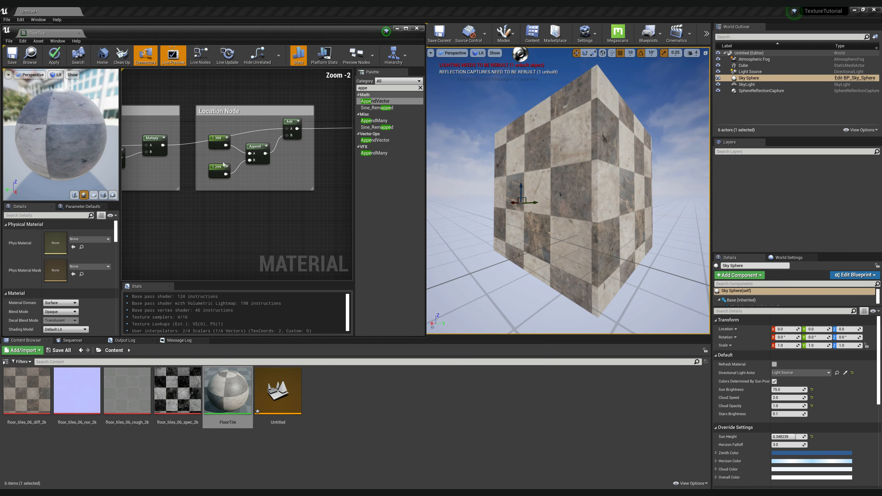
pyautogui.moveTo(254, 89); pyautogui.dragTo(225, 117, button='right')
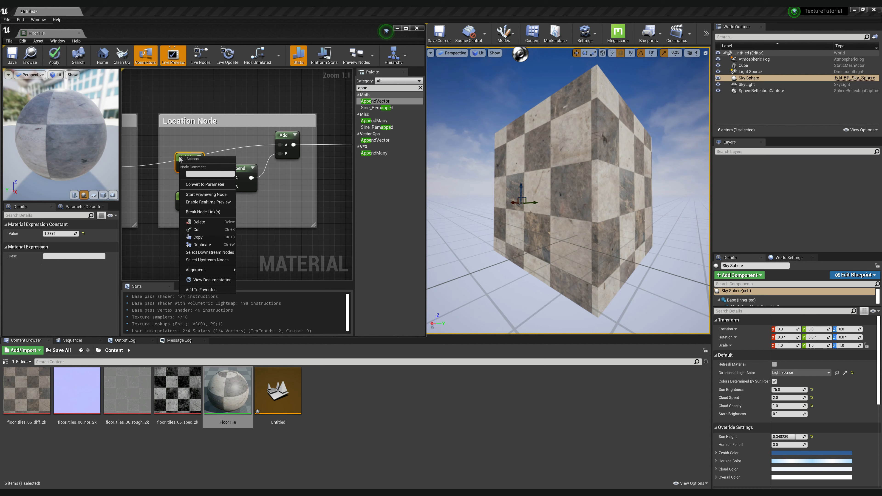
pyautogui.click(207, 184)
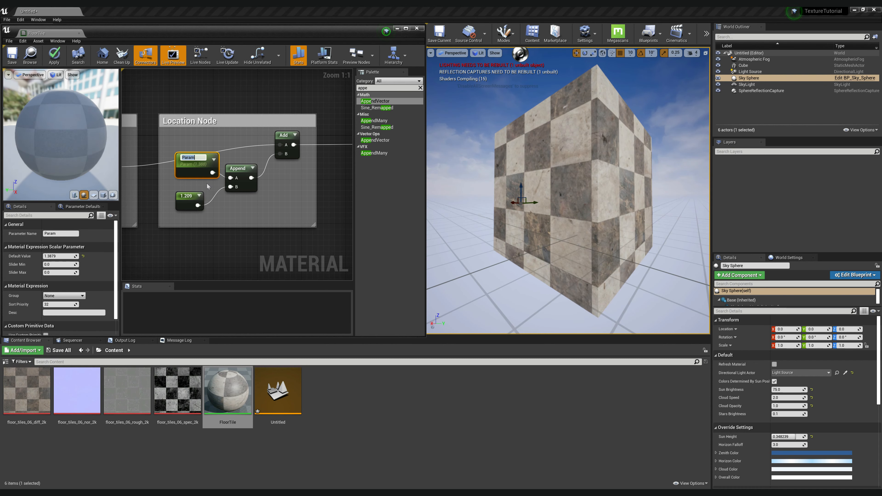
pyautogui.write('V')
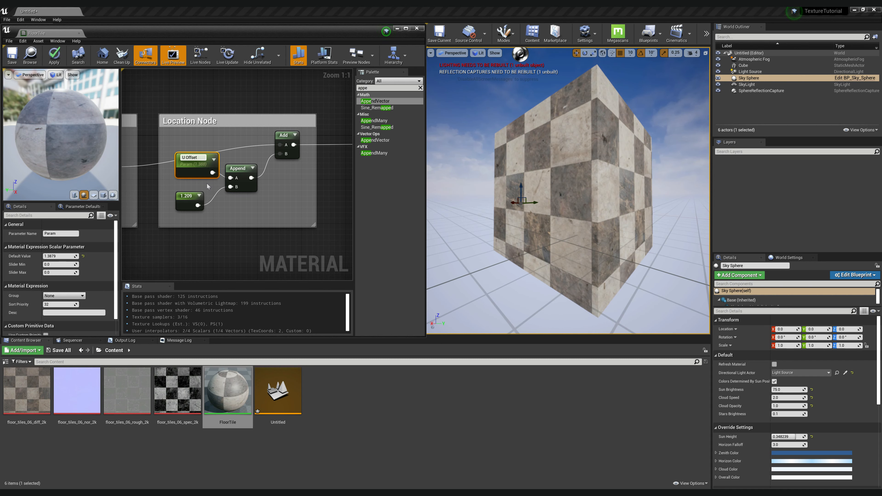
# Step: Convert the Constant feeding the Append node's B input in the Location Node group to a parameter named "V Offset"
pyautogui.rightClick(186, 200)
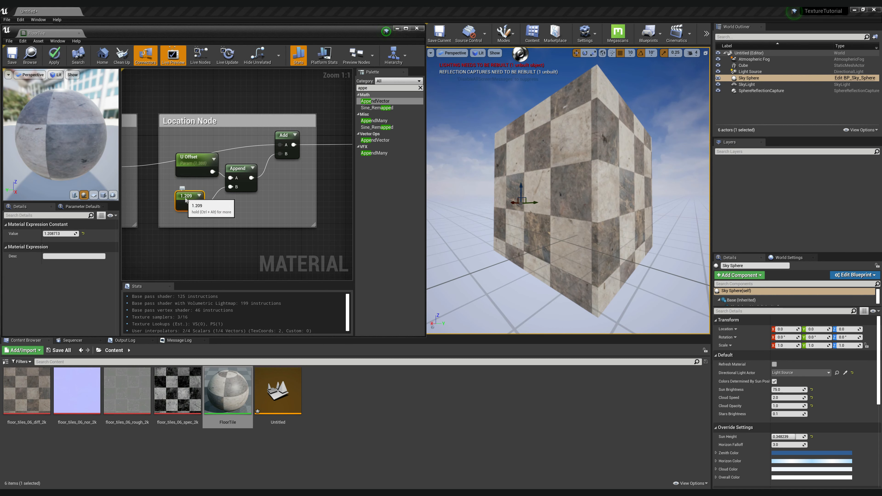
pyautogui.click(202, 226)
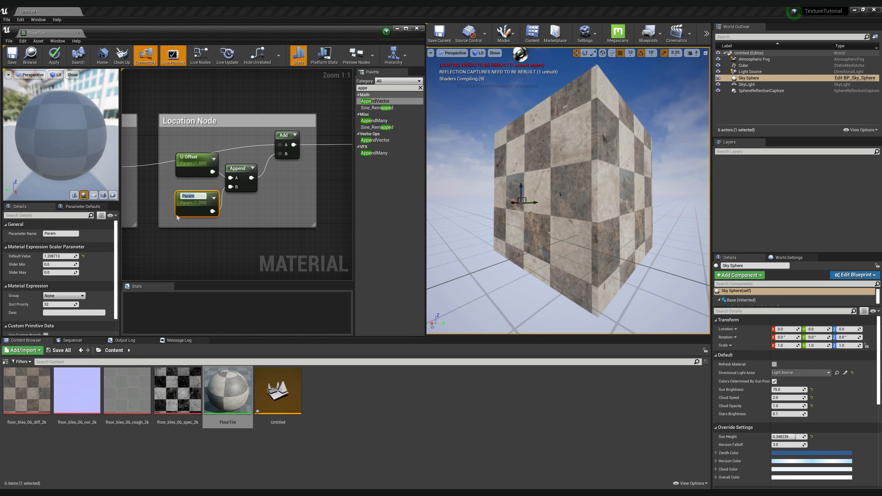
pyautogui.write('V O')
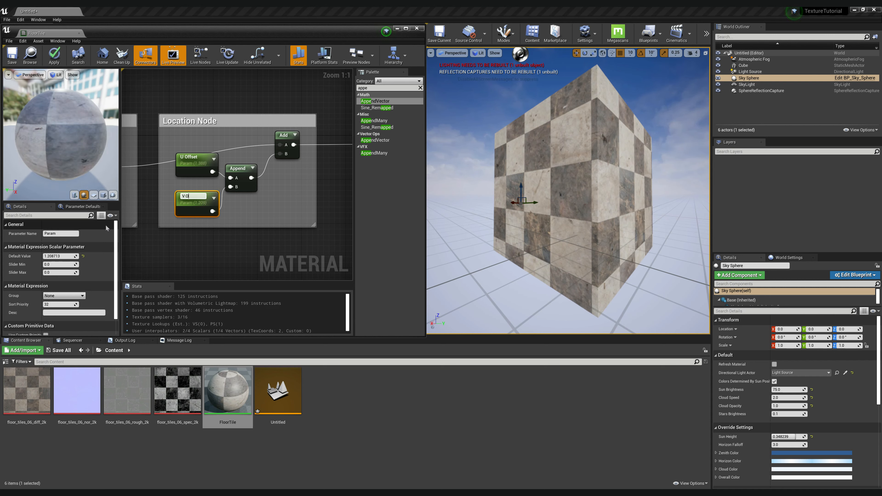
pyautogui.write('ffset')
pyautogui.press('Return')
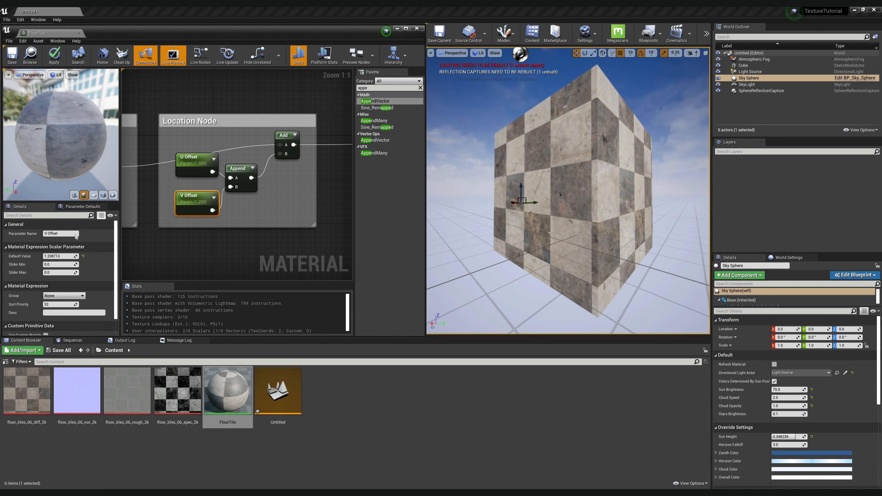
# Step: Set the default values of the V Offset and U Offset parameters to 1
pyautogui.click(53, 256)
pyautogui.write('1')
pyautogui.click(169, 242)
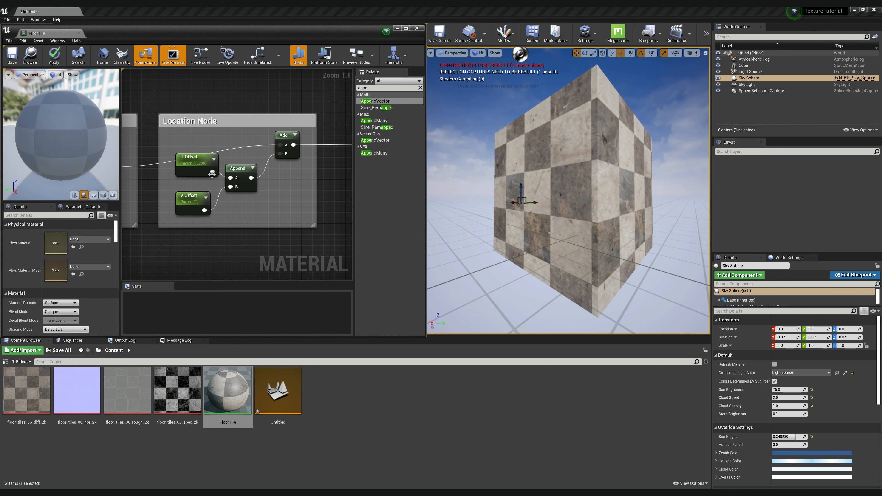
pyautogui.click(193, 156)
pyautogui.click(53, 256)
pyautogui.write('1.3879')
pyautogui.click(231, 250)
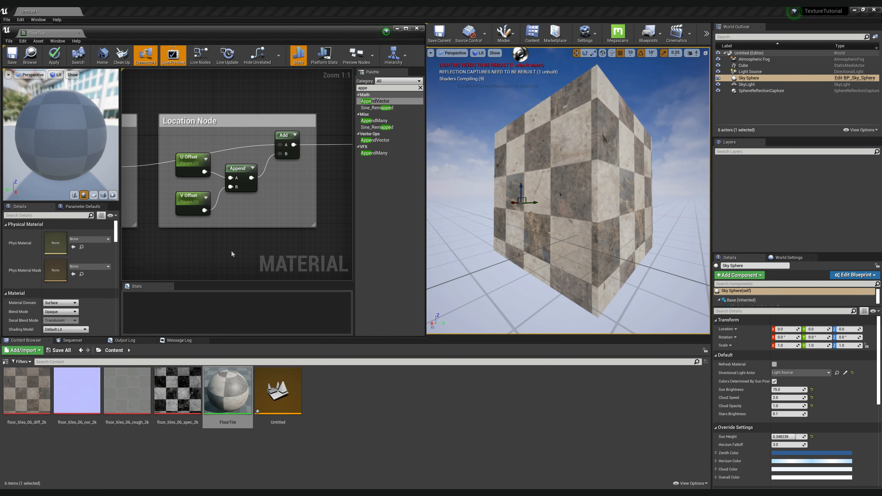
# Step: Convert the upper Constant in the Scaling Node group to a parameter named "U Scale"
pyautogui.scroll(-3, 230, 250)
pyautogui.moveTo(175, 244); pyautogui.dragTo(323, 205, button='right')
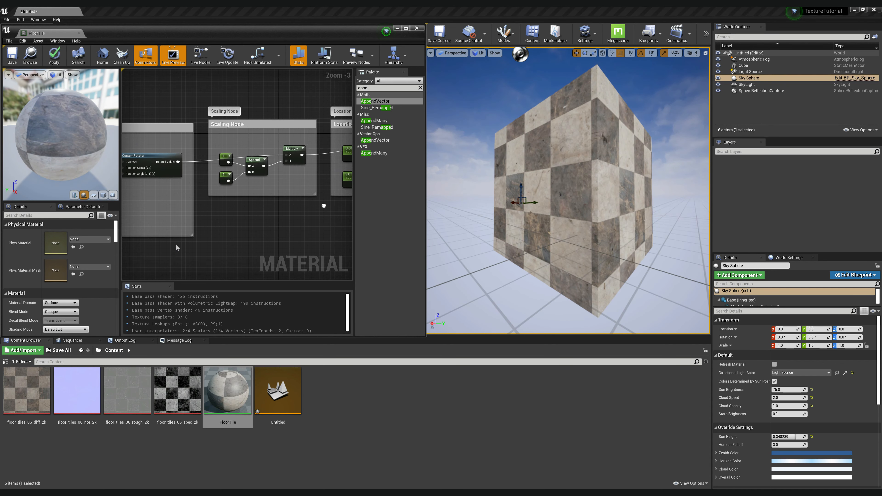
pyautogui.click(224, 157)
pyautogui.rightClick(224, 157)
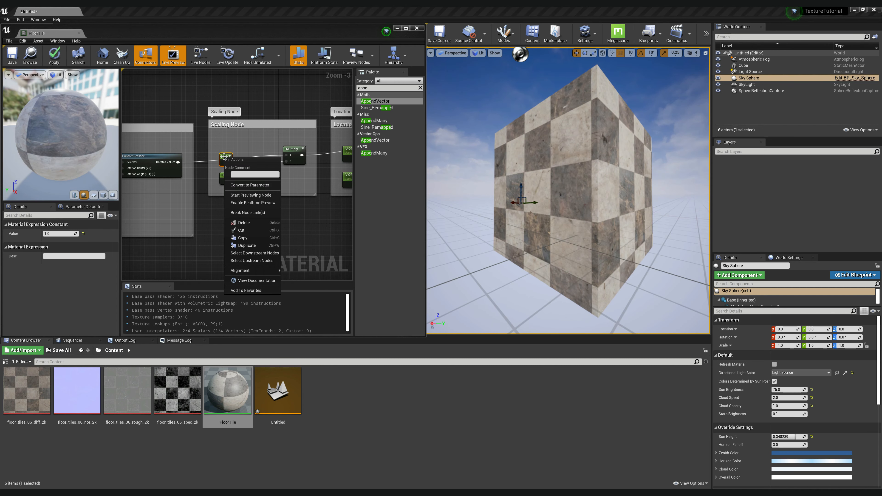
pyautogui.click(252, 185)
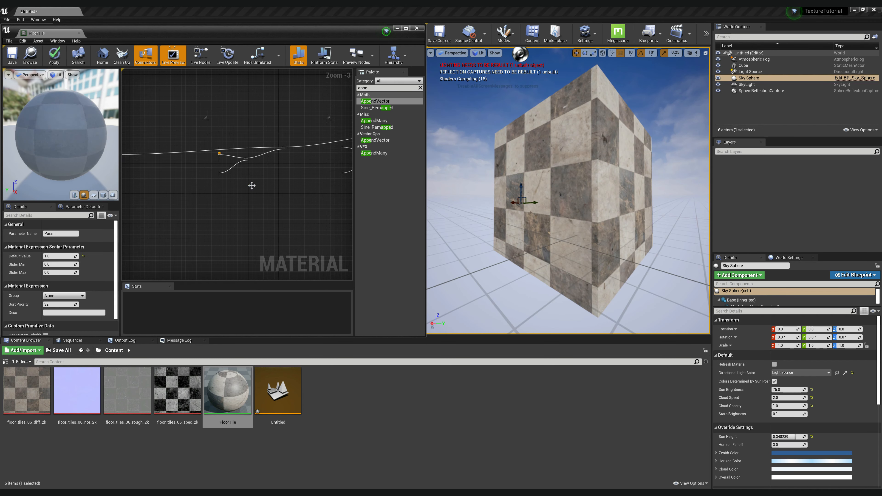
pyautogui.write('U Scale')
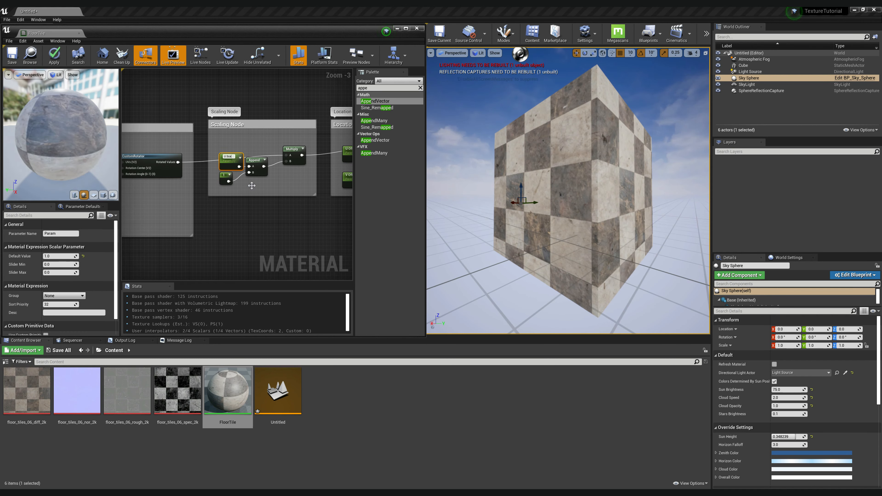
pyautogui.press('Return')
# Step: Convert the lower Constant in the Scaling Node group to a parameter named "V Scale"
pyautogui.click(224, 178)
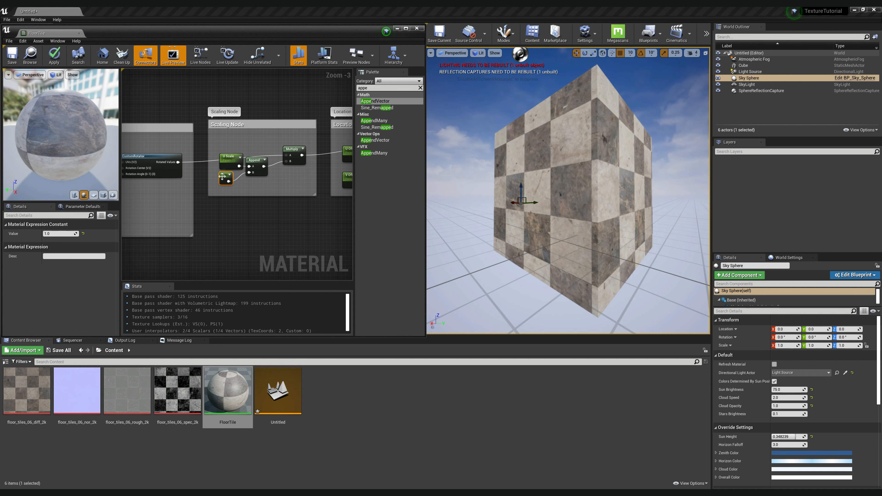
pyautogui.rightClick(223, 177)
pyautogui.click(243, 205)
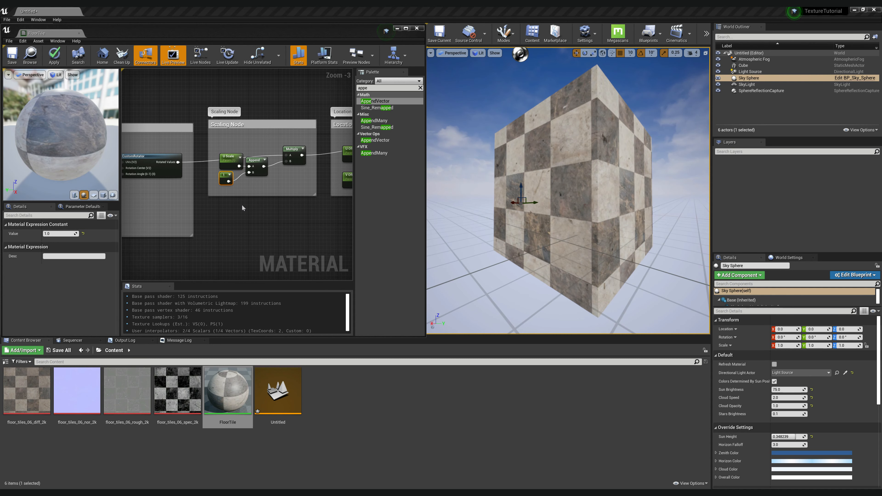
pyautogui.write('V Scale')
pyautogui.press('Return')
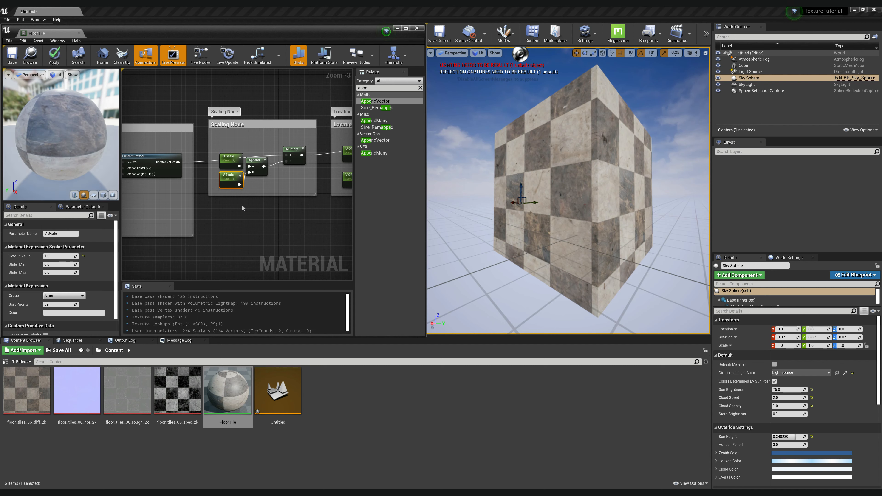
# Step: Convert the 90 Constant feeding the Divide node in the Rotating Node group to a parameter named "UV Rotation"
pyautogui.moveTo(242, 218); pyautogui.dragTo(343, 214, button='right')
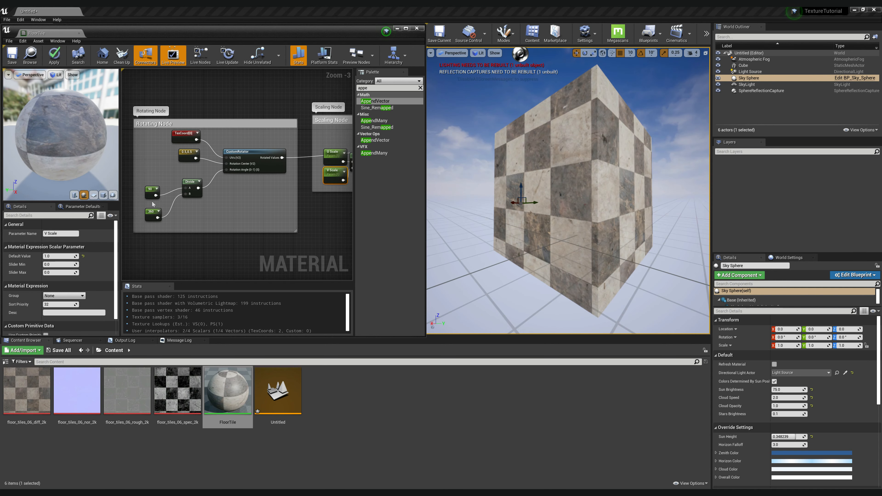
pyautogui.click(149, 190)
pyautogui.rightClick(149, 190)
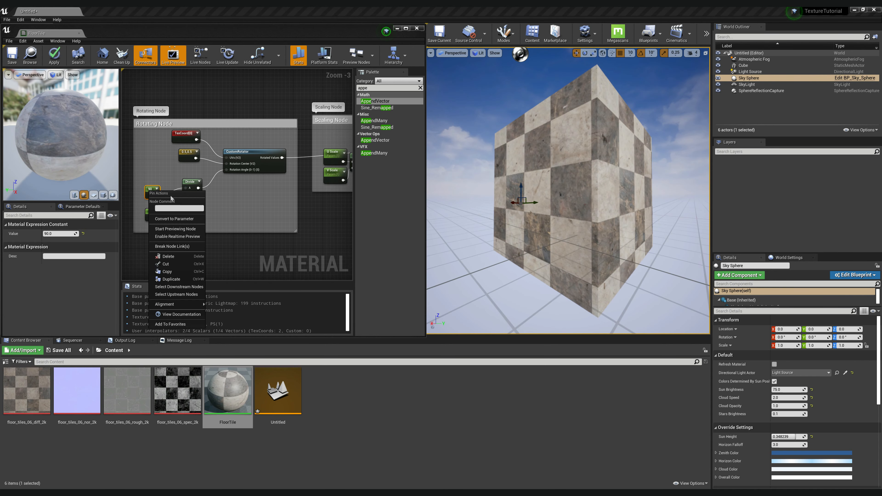
pyautogui.click(180, 219)
pyautogui.write('Ro')
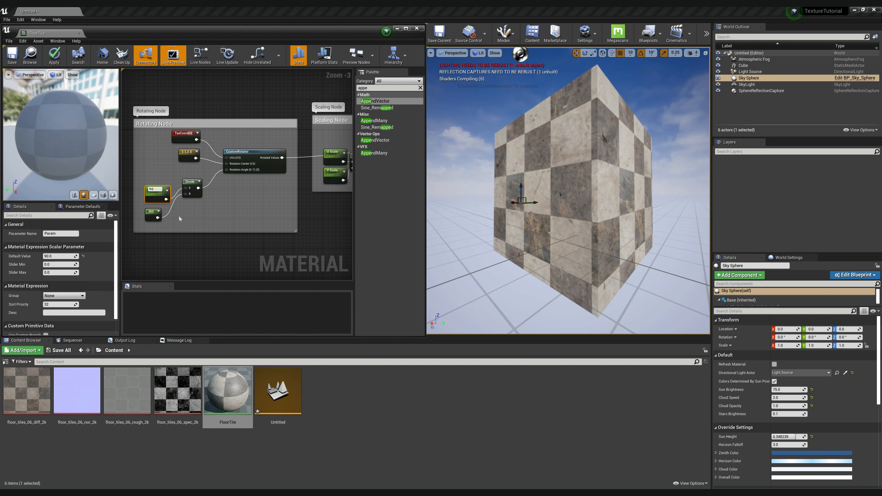
pyautogui.write('tating')
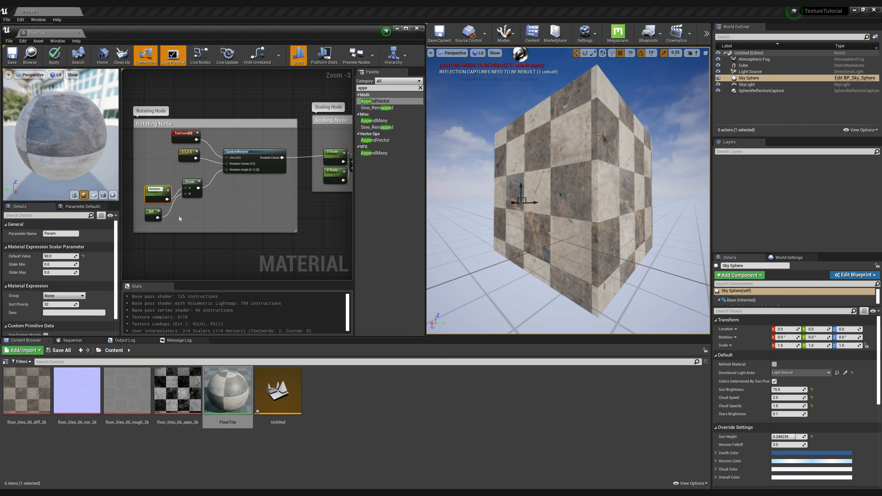
pyautogui.press('Return')
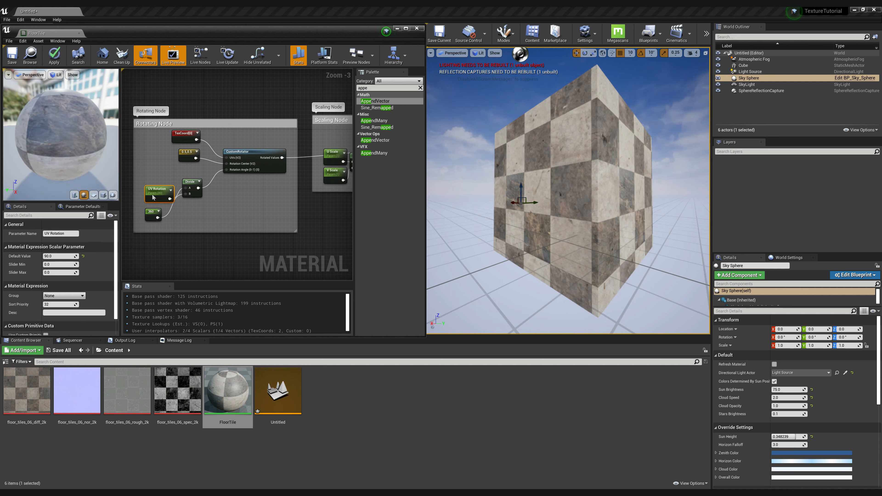
pyautogui.scroll(-2, 155, 196)
pyautogui.click(195, 233)
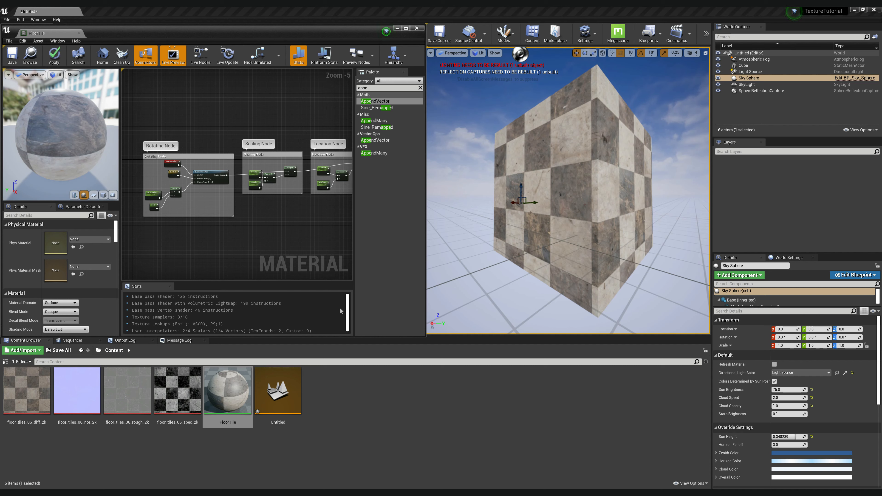
# Step: Save the FloorTile material and close its editor
pyautogui.moveTo(224, 385)
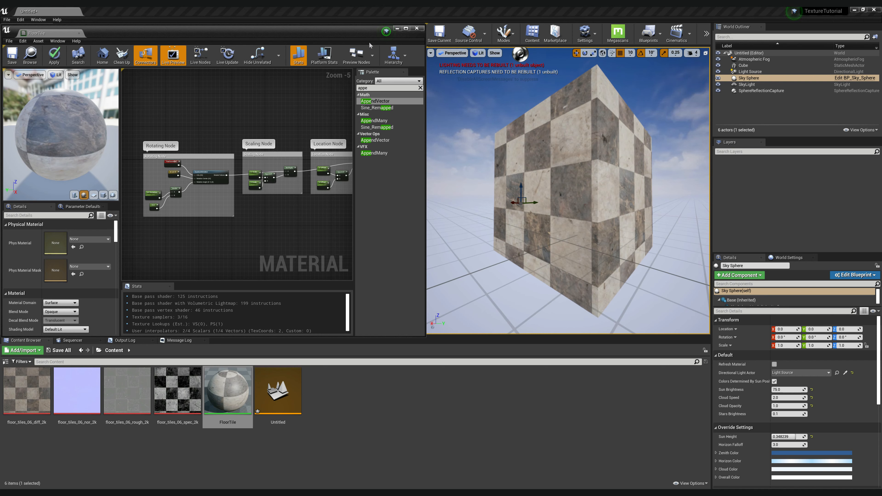
pyautogui.click(11, 55)
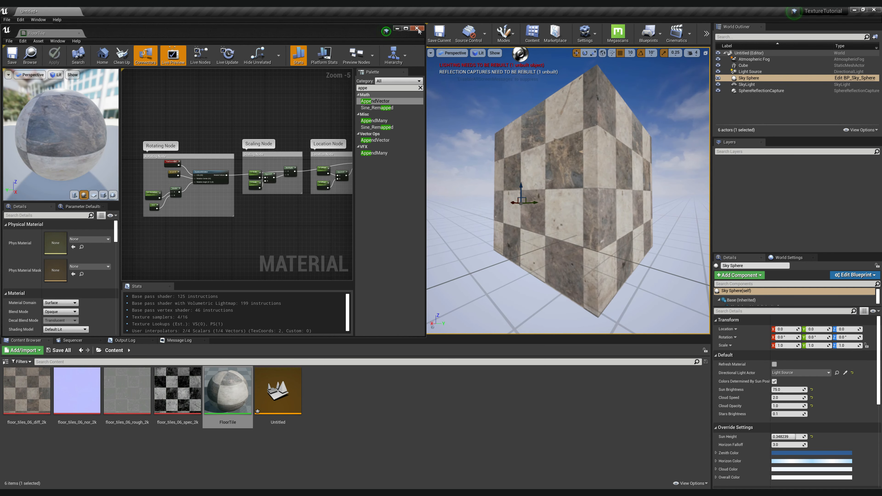
pyautogui.click(417, 29)
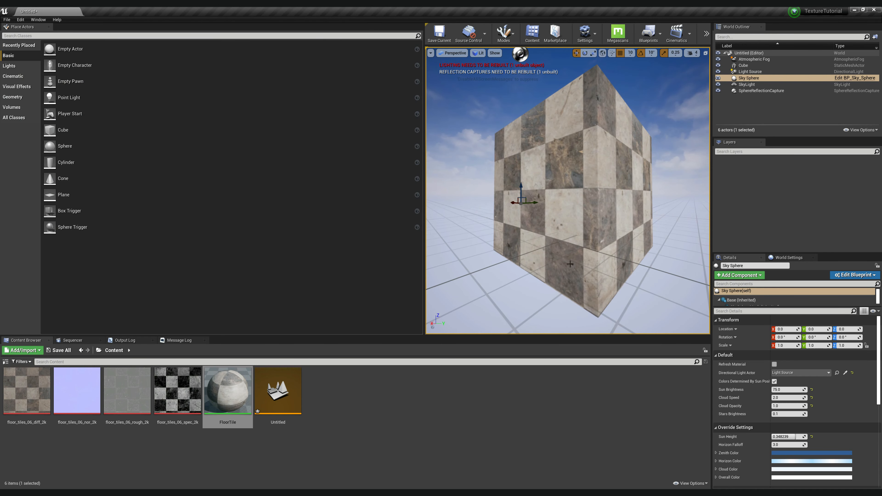
# Step: Create a material instance from FloorTile, keeping the default name, and apply it to the cube
pyautogui.rightClick(230, 393)
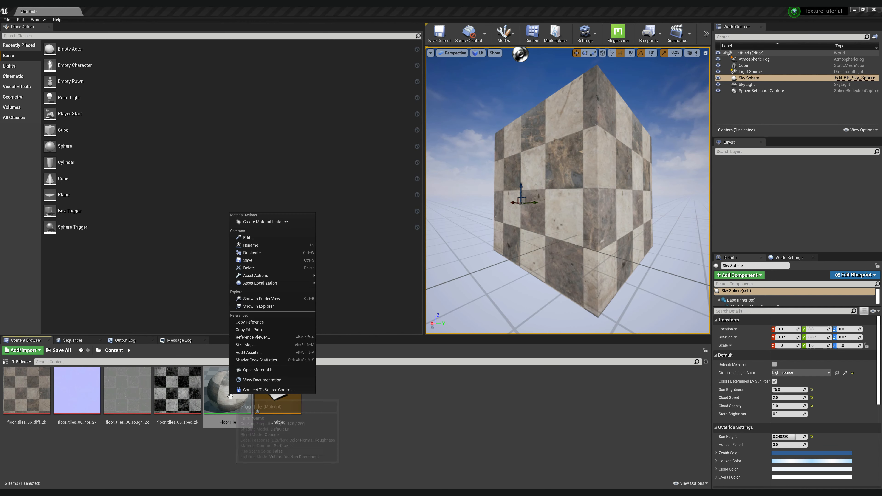
pyautogui.click(276, 223)
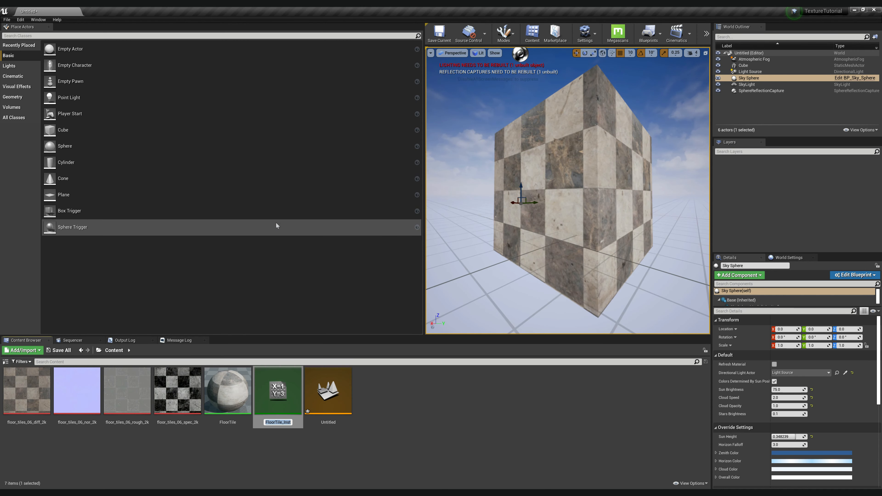
pyautogui.press('Return')
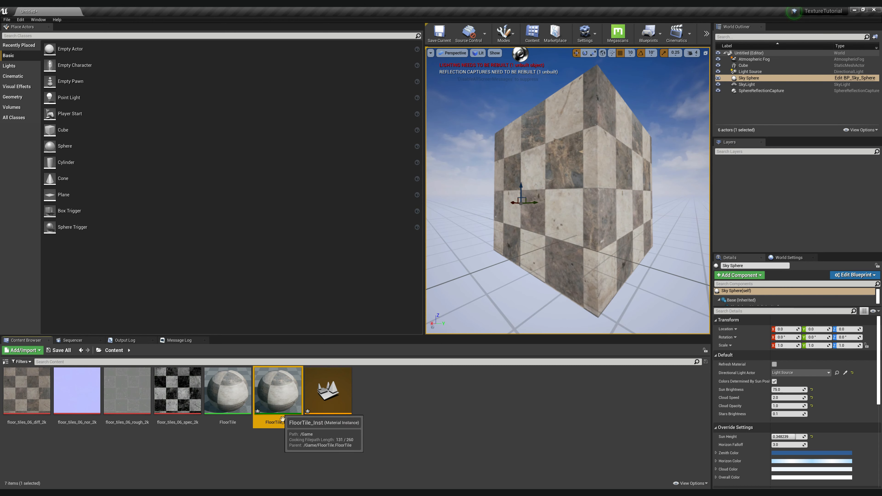
pyautogui.moveTo(294, 425); pyautogui.dragTo(570, 206)
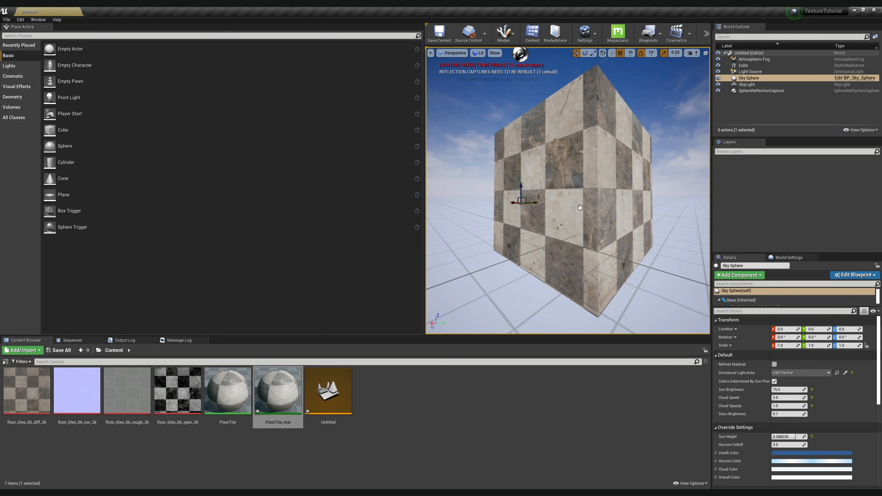
pyautogui.click(596, 155)
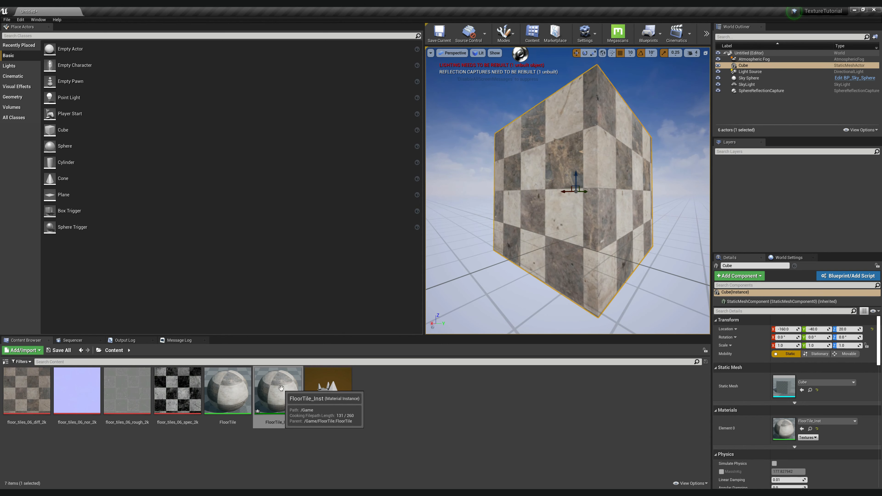
# Step: Open the FloorTile_Inst material instance and enable its V Scale, V Offset, UV Rotation, U Scale and U Offset parameter overrides
pyautogui.doubleClick(278, 406)
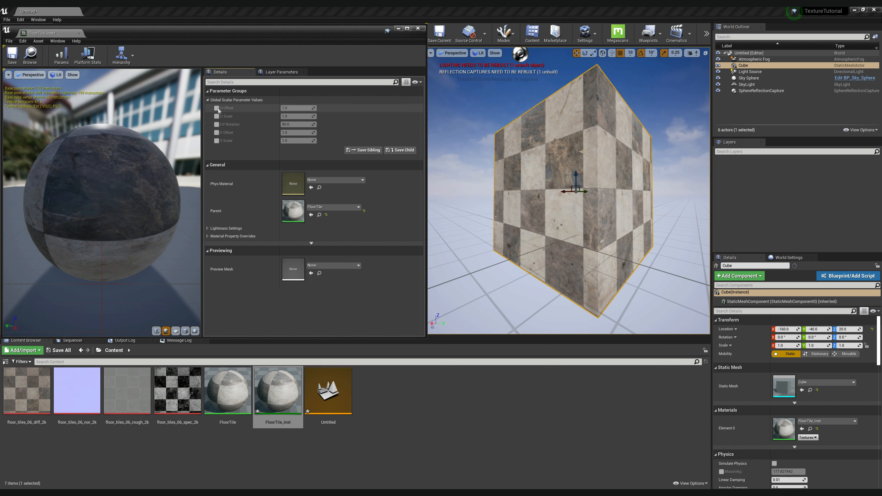
pyautogui.click(217, 141)
pyautogui.click(217, 132)
pyautogui.click(216, 125)
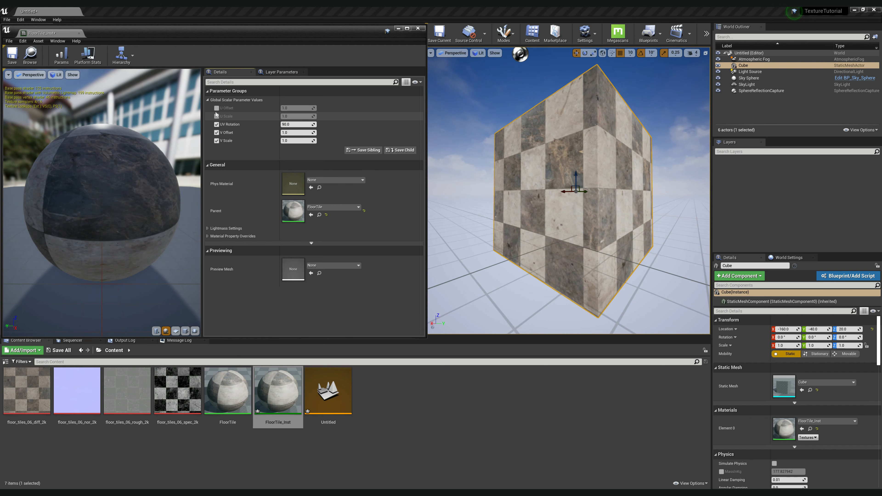
pyautogui.click(216, 116)
pyautogui.click(216, 108)
pyautogui.scroll(5, 169, 118)
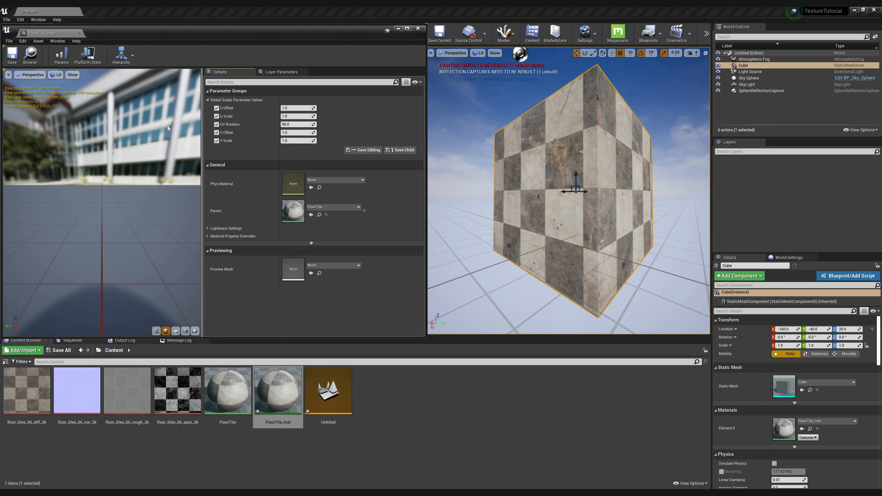
pyautogui.scroll(-4, 168, 125)
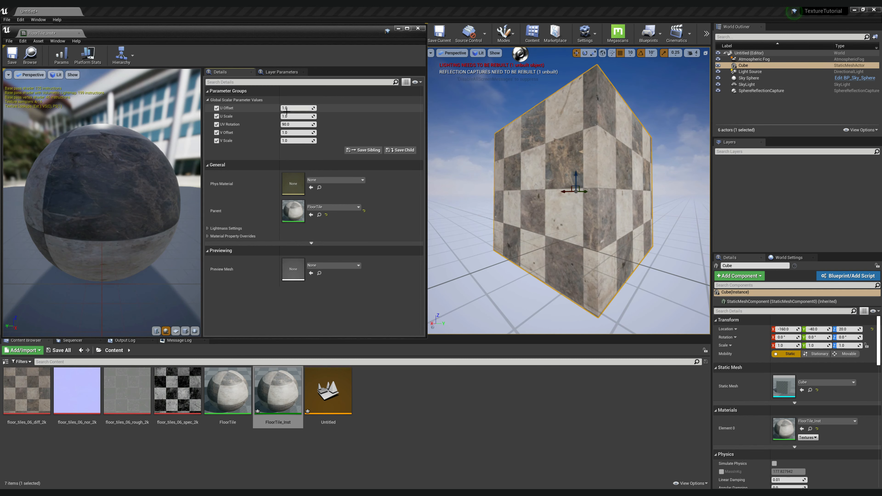
# Step: Adjust the instance's U Offset to about 2.06, U Scale 0.93, V Offset 1.25, V Scale 0.93 and UV Rotation 9.91
pyautogui.moveTo(291, 108); pyautogui.dragTo(298, 141)
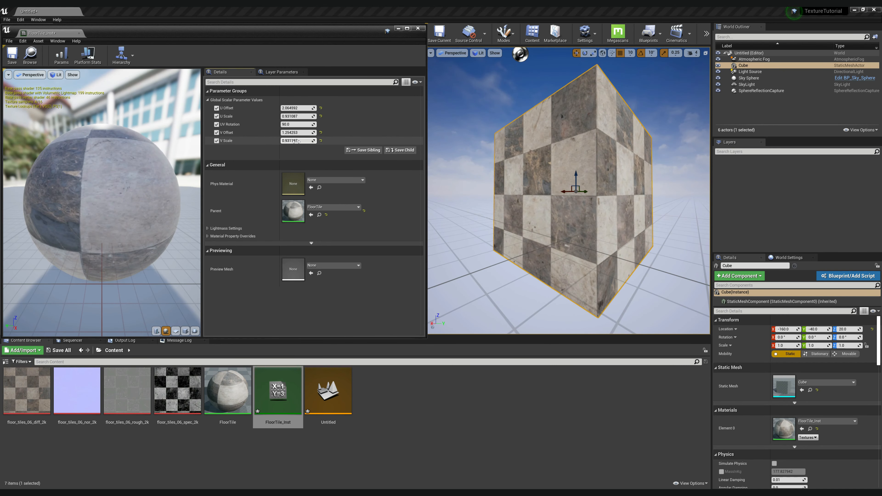
pyautogui.moveTo(299, 124); pyautogui.dragTo(305, 124)
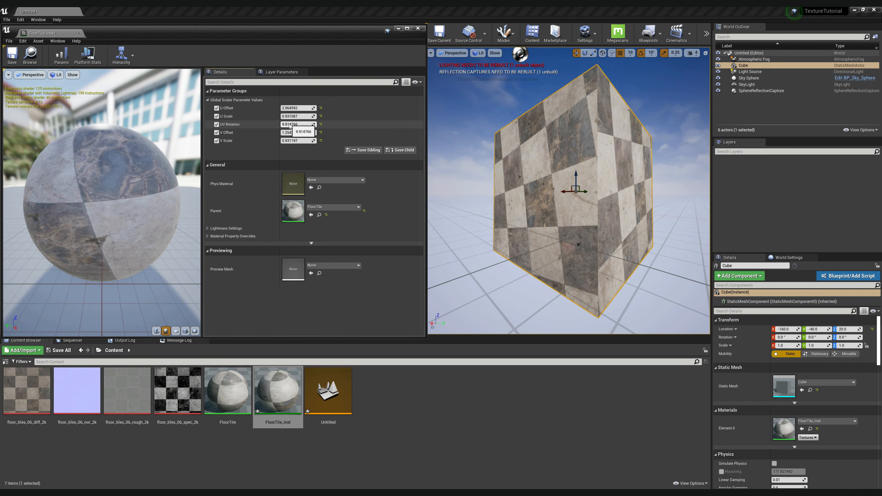